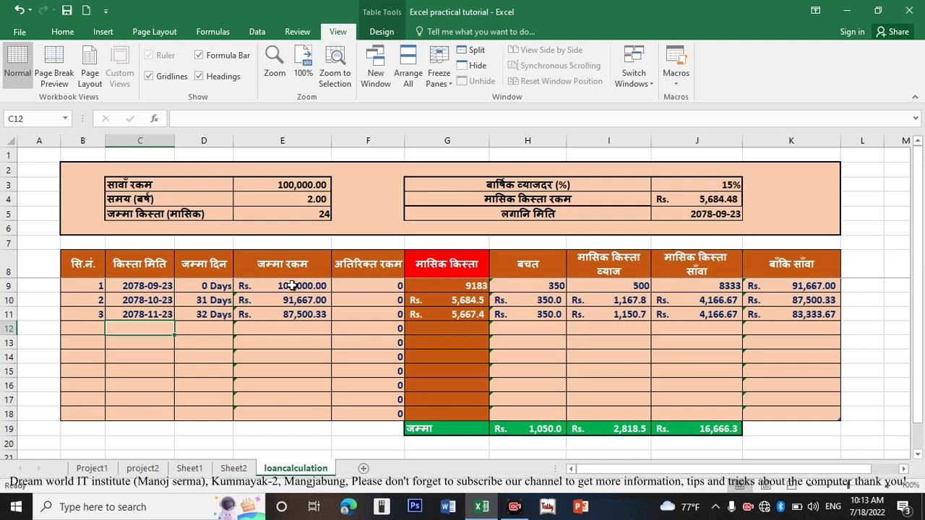
# Review the loan summary labels and values: principal amount, 2-year period, installments and investment date.
pyautogui.click(173, 185)
pyautogui.click(318, 185)
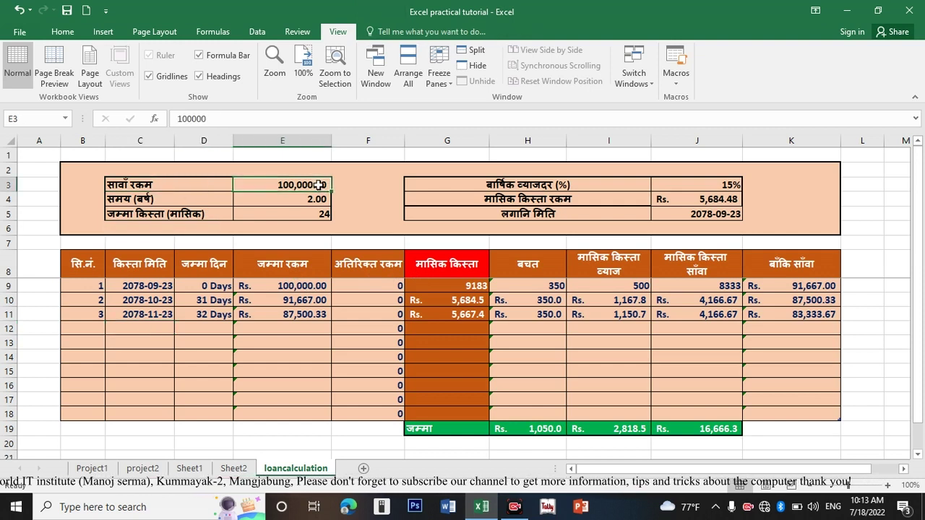
pyautogui.click(205, 201)
pyautogui.click(202, 215)
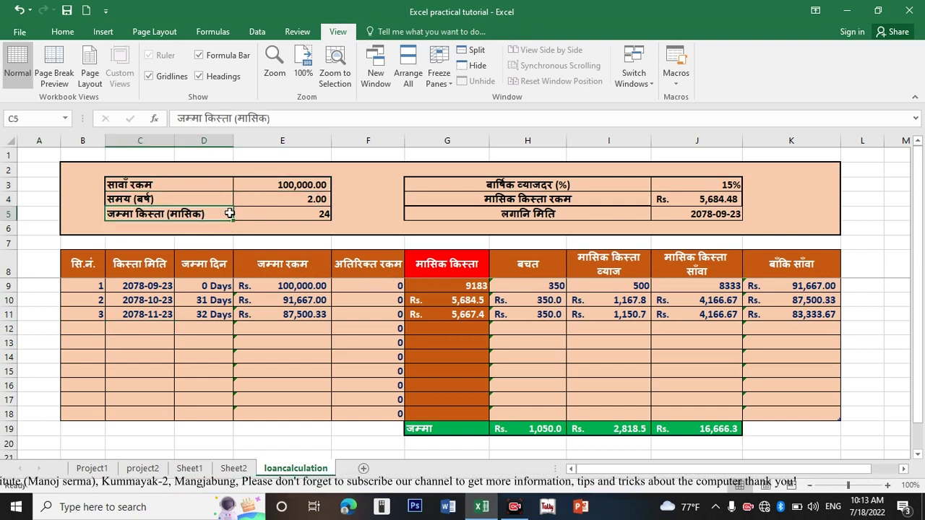
pyautogui.click(307, 201)
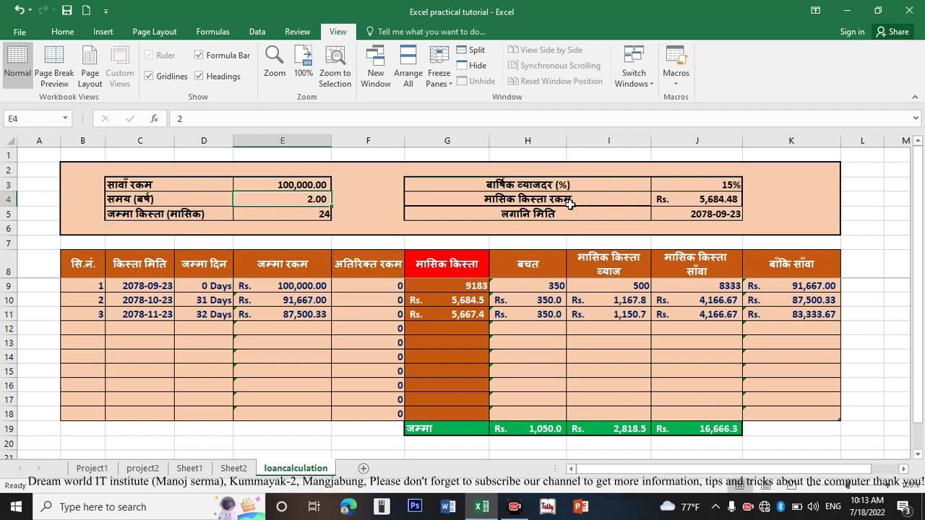
pyautogui.click(571, 202)
pyautogui.click(589, 216)
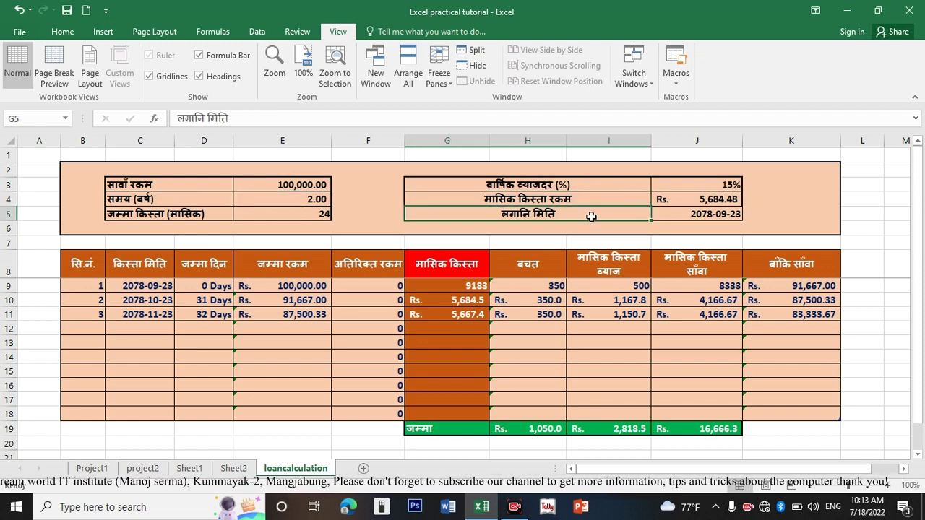
pyautogui.click(811, 206)
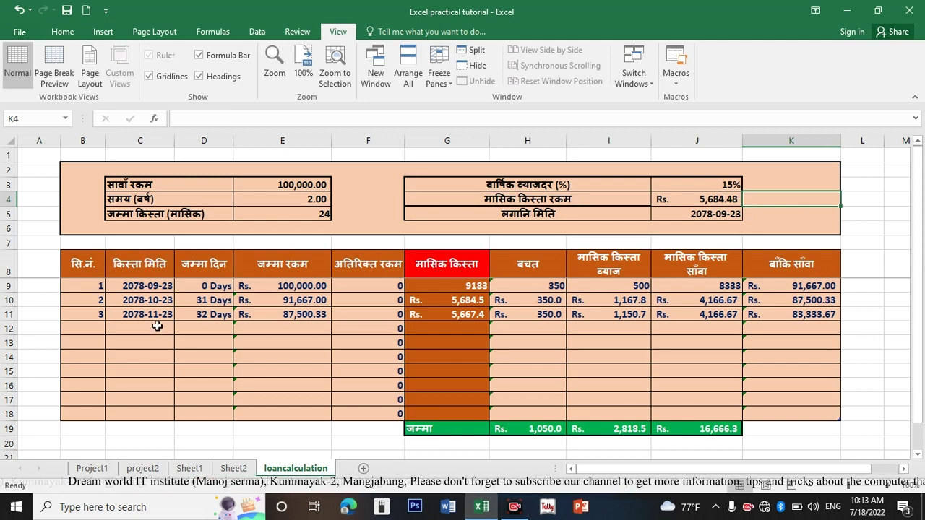
# Go over the table's column headings, from total days through remaining principal.
pyautogui.click(194, 272)
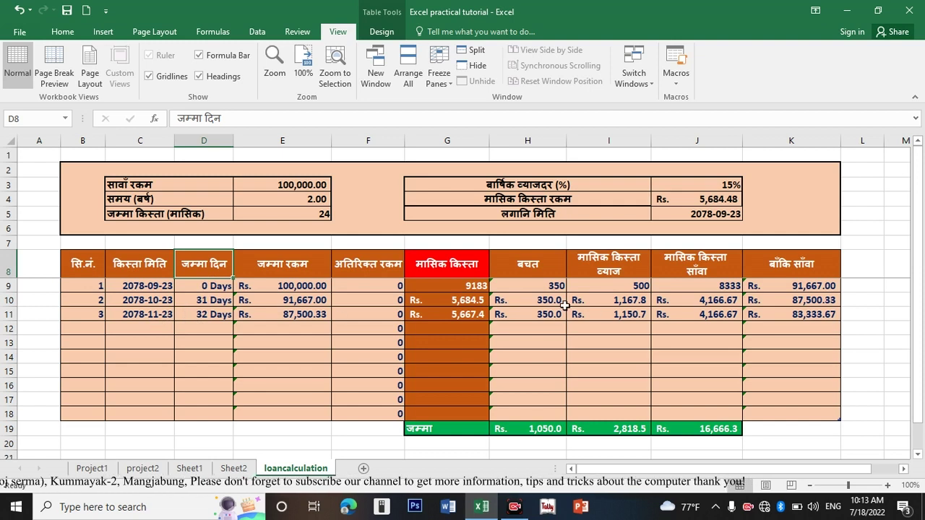
pyautogui.click(302, 266)
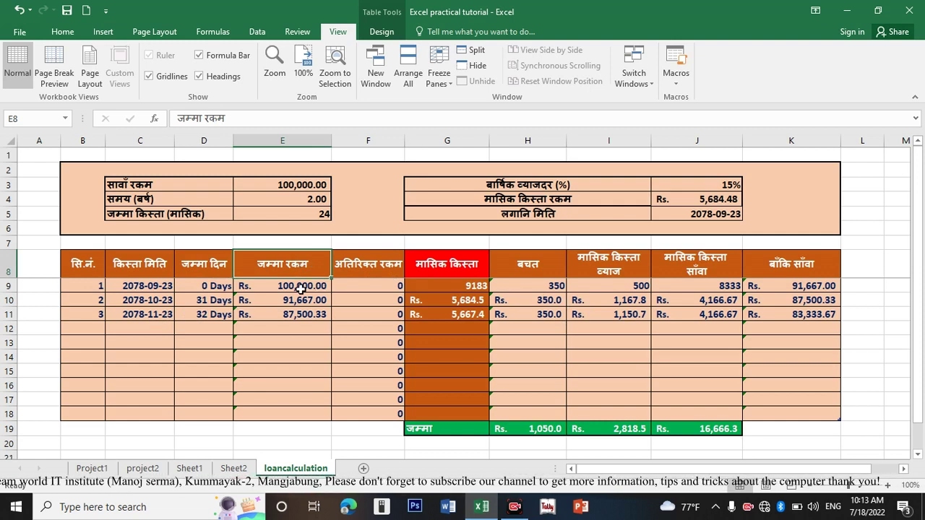
pyautogui.click(369, 269)
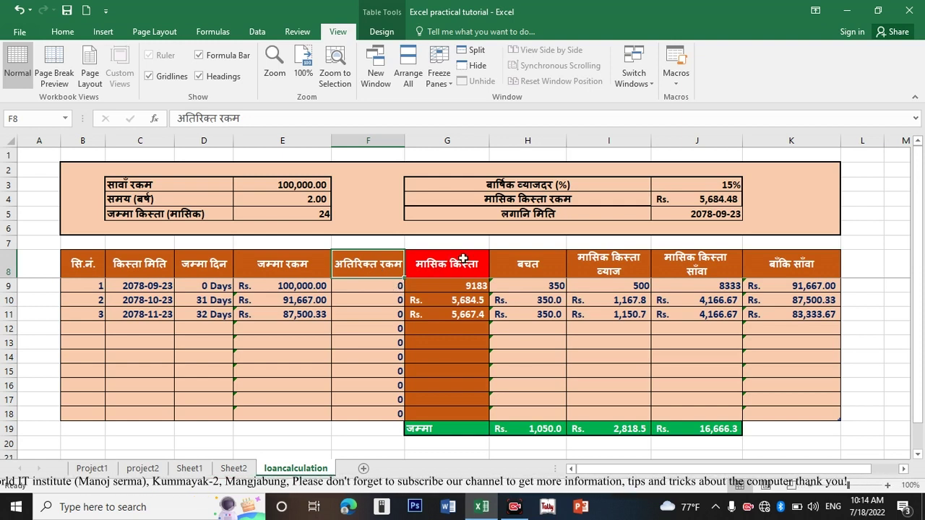
pyautogui.click(513, 262)
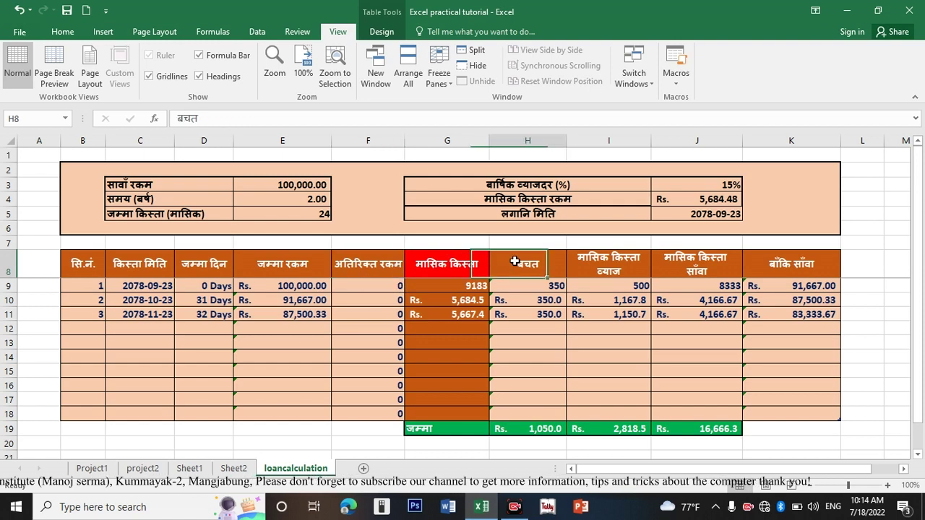
pyautogui.click(637, 262)
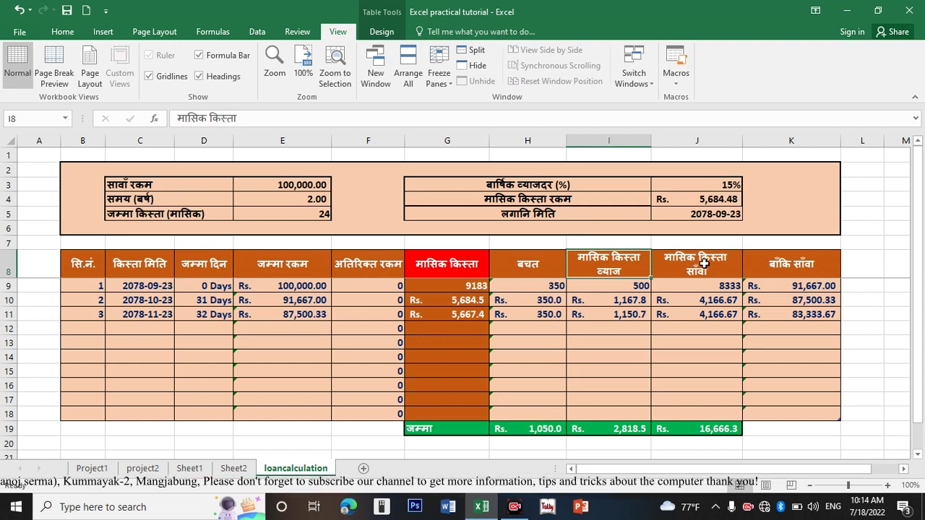
pyautogui.click(701, 264)
pyautogui.click(798, 265)
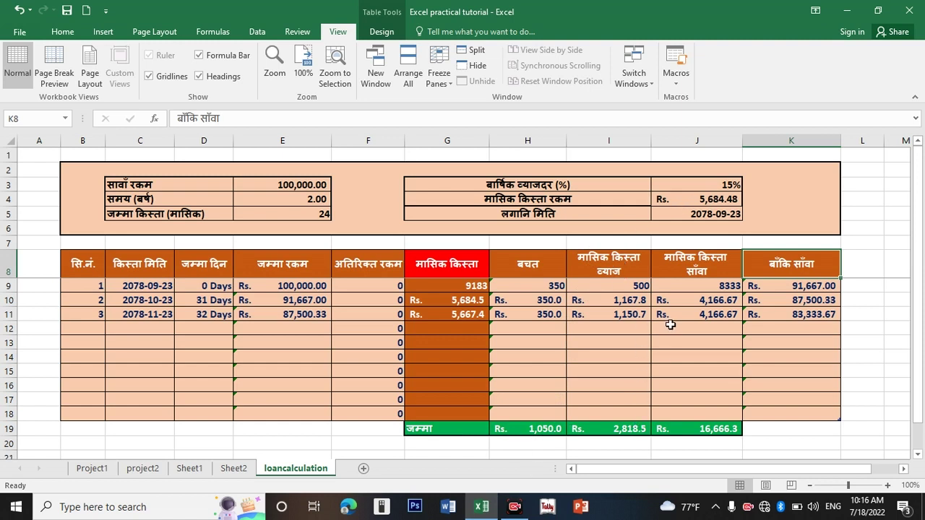
pyautogui.click(458, 456)
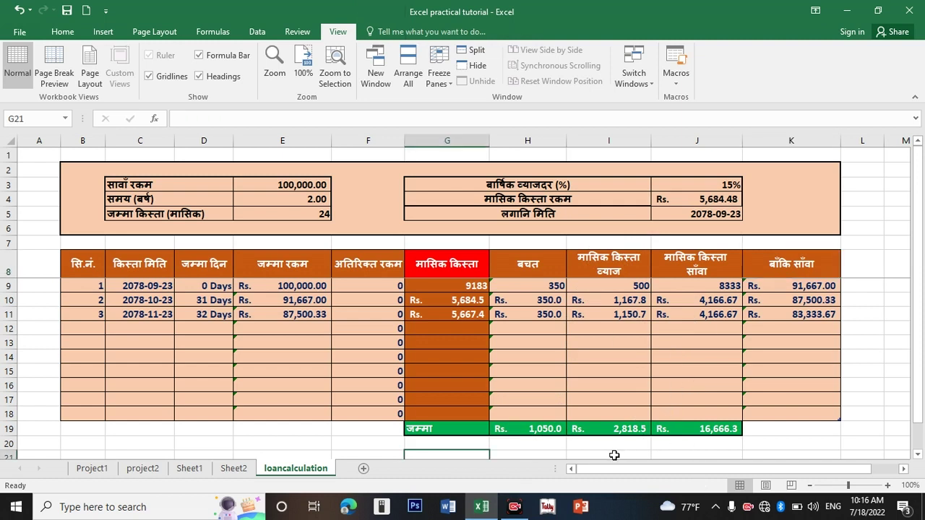
# Enter installment dates 2078-12-23 in C12 and 2079-01-23 in C13.
pyautogui.click(134, 328)
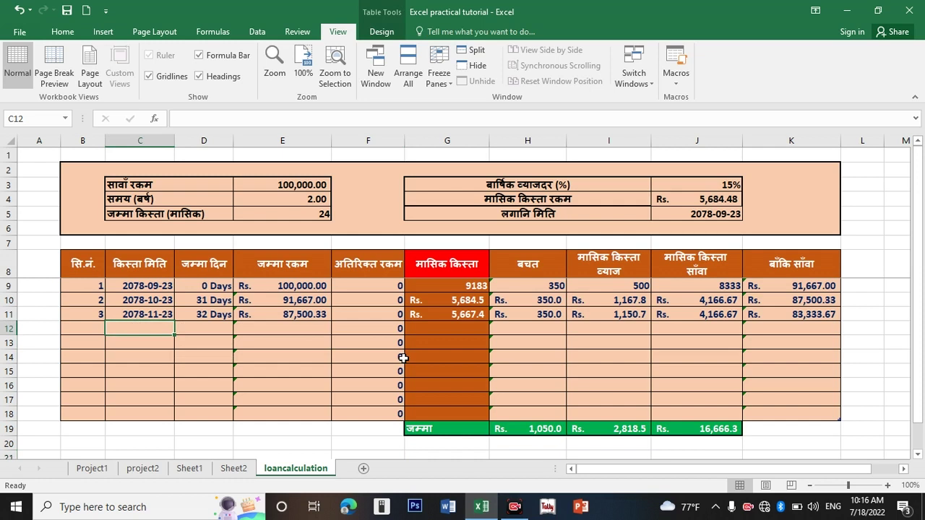
pyautogui.write('2078-12-23')
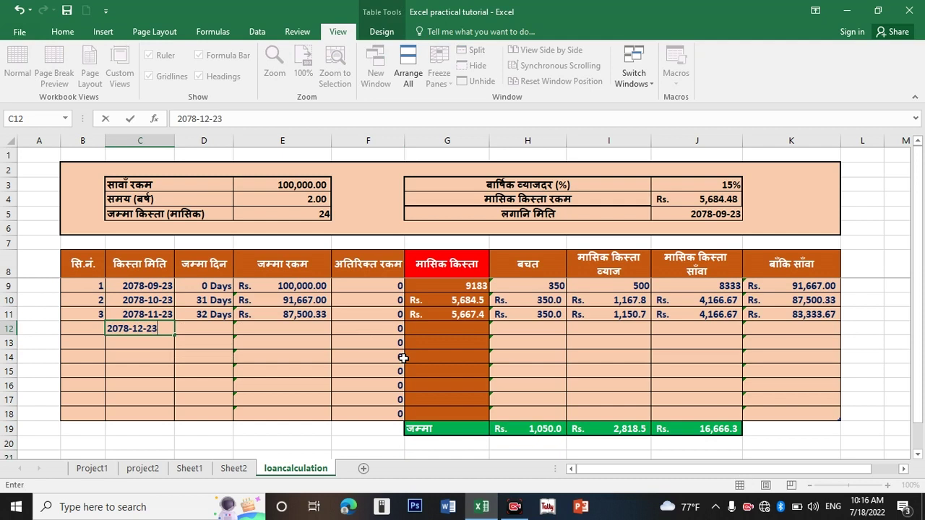
pyautogui.press('Return')
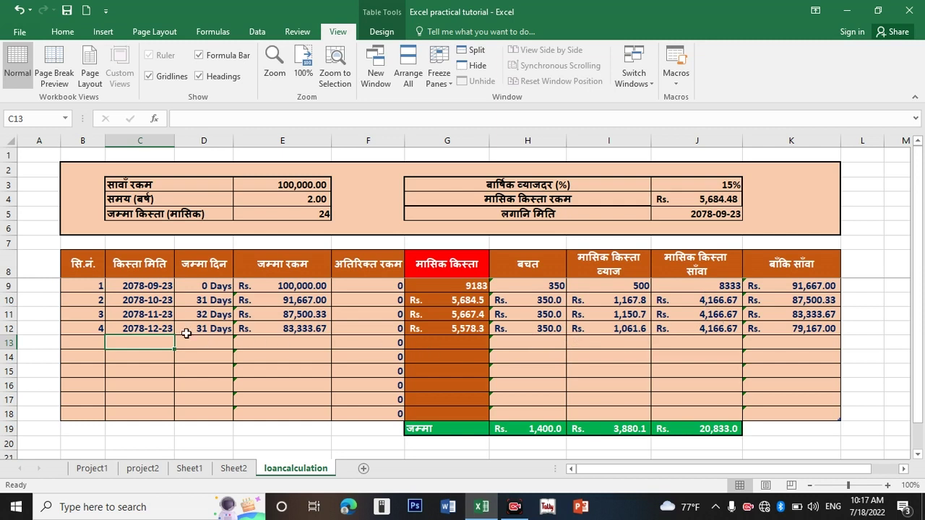
pyautogui.write('2079-01-23')
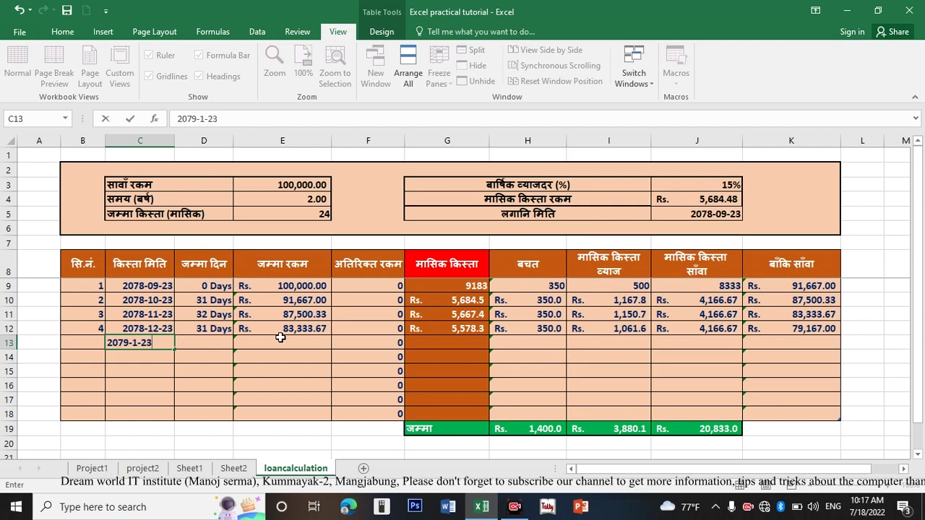
pyautogui.press('Return')
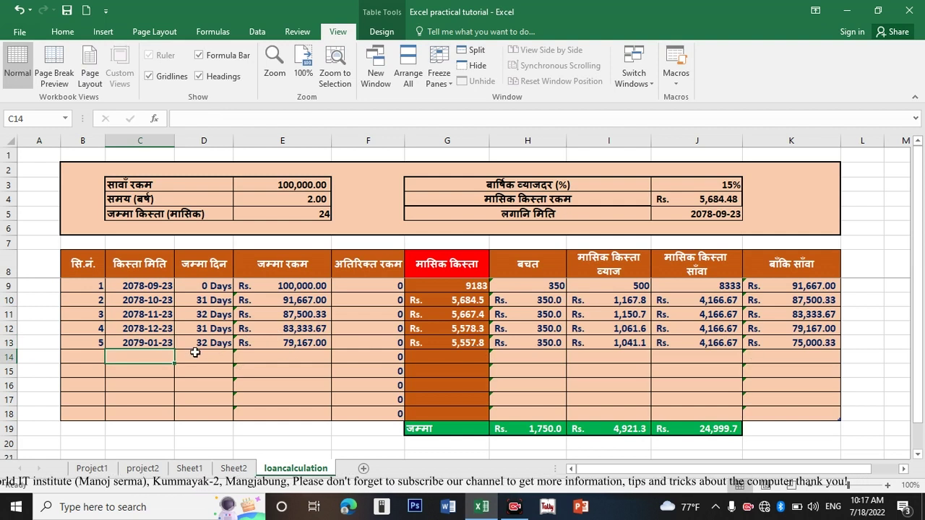
# Add row 19 to the end of the table and clear its 79167 value in E19.
pyautogui.click(795, 413)
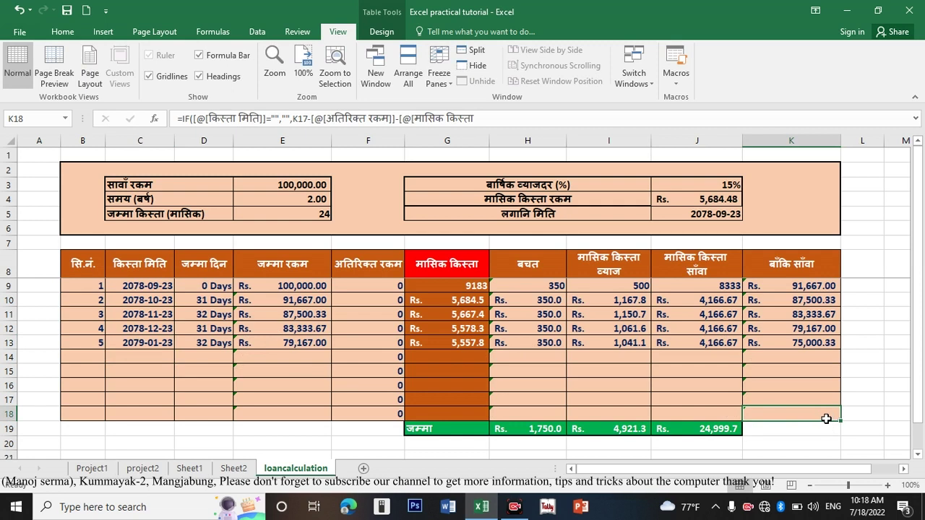
pyautogui.press('Tab')
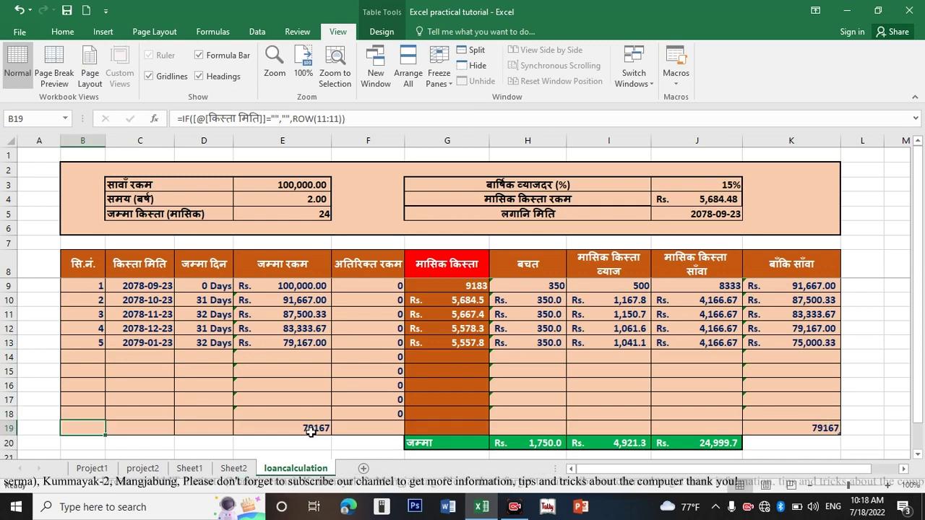
pyautogui.press('Tab')
pyautogui.click(311, 430)
pyautogui.press('Delete')
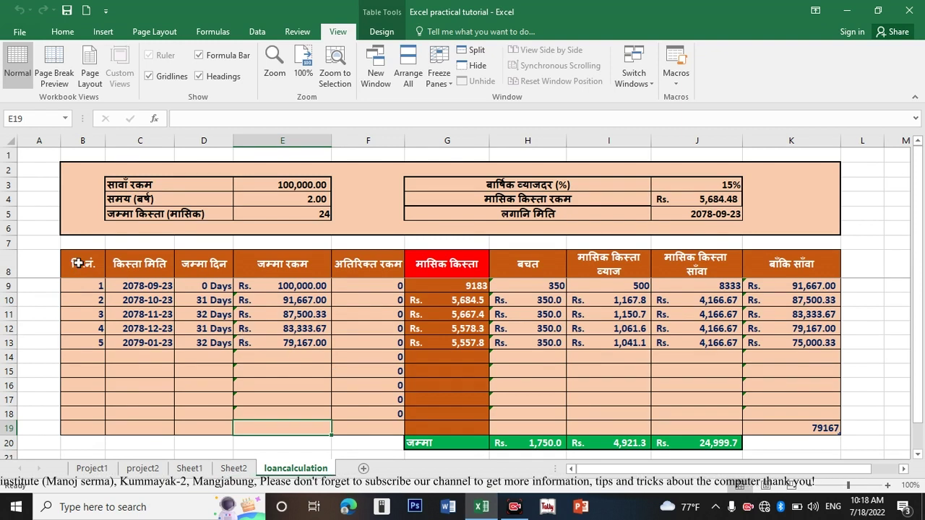
# Copy the header row B8:K8 and insert a new blank worksheet, Sheet5, with B2 selected.
pyautogui.moveTo(78, 263); pyautogui.dragTo(803, 258)
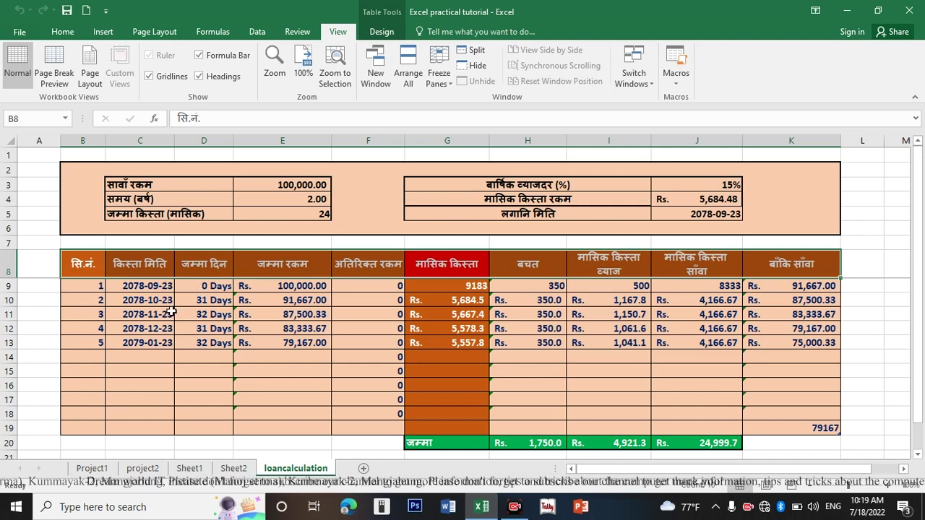
pyautogui.hotkey('ctrl', 'c')
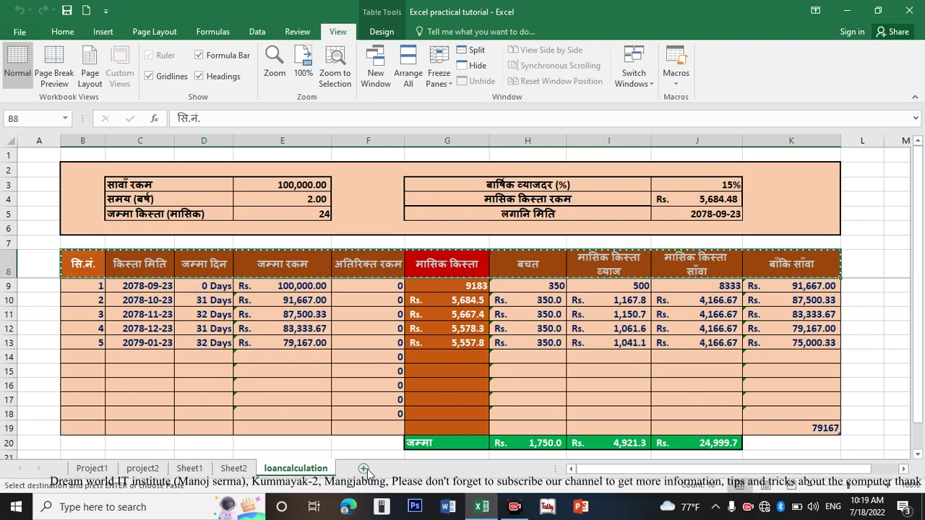
pyautogui.hotkey('shift', 'F11')
pyautogui.click(82, 167)
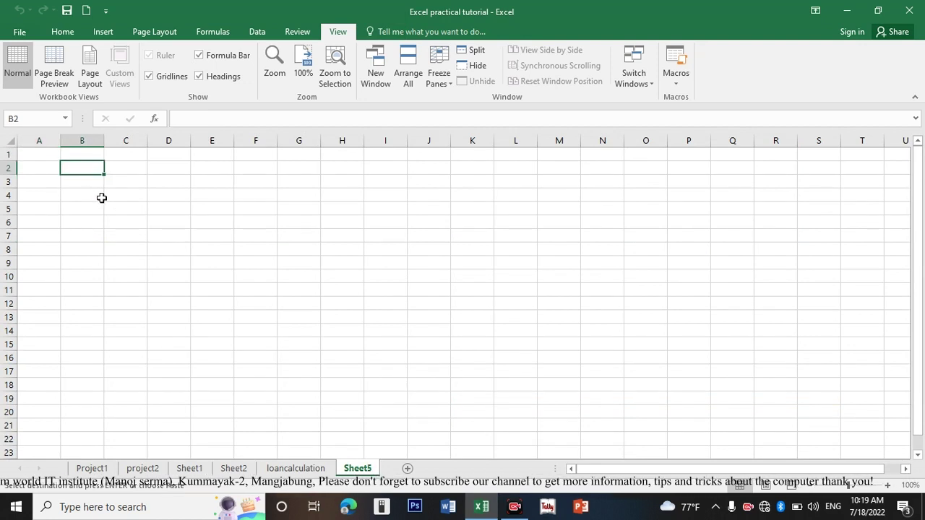
# Paste the headings into B2:K2, widen the columns to fit, and select B2:K11.
pyautogui.hotkey('ctrl', 'v')
pyautogui.click(89, 182)
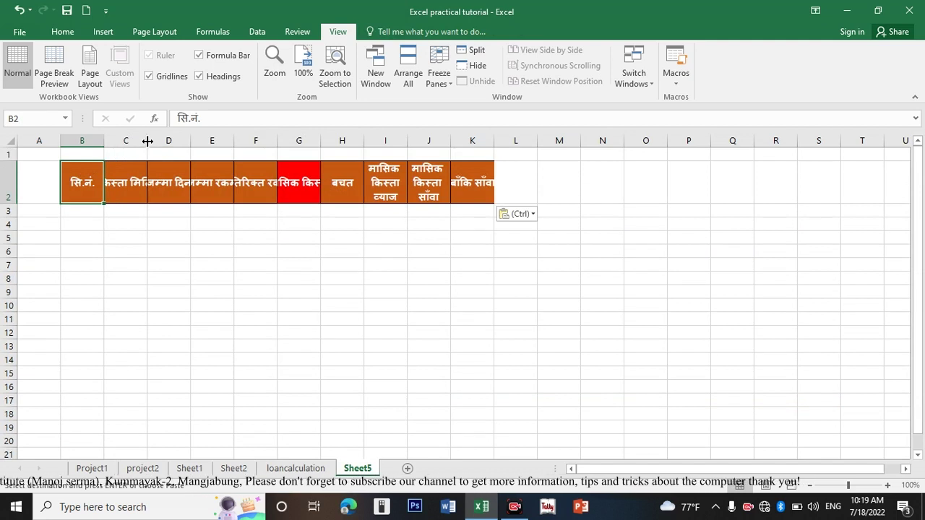
pyautogui.moveTo(147, 141); pyautogui.dragTo(886, 141)
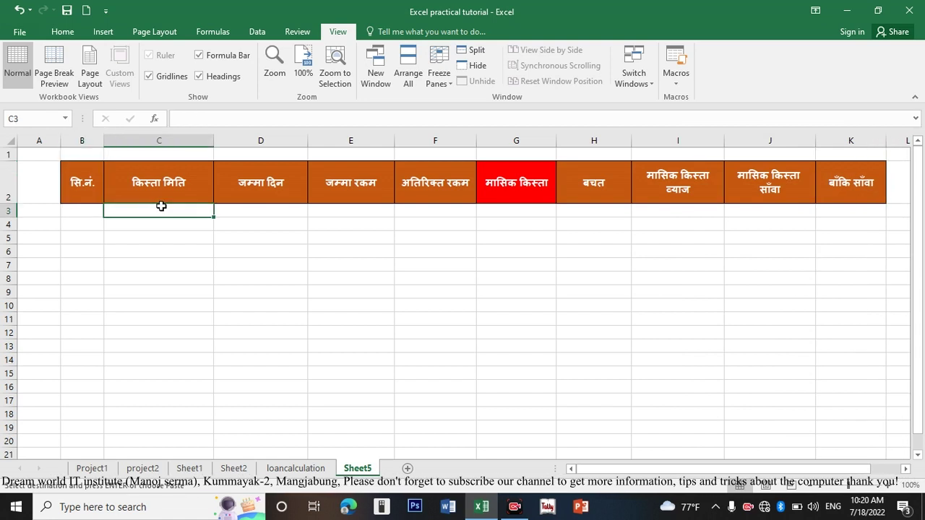
pyautogui.press('Right')
pyautogui.click(897, 182)
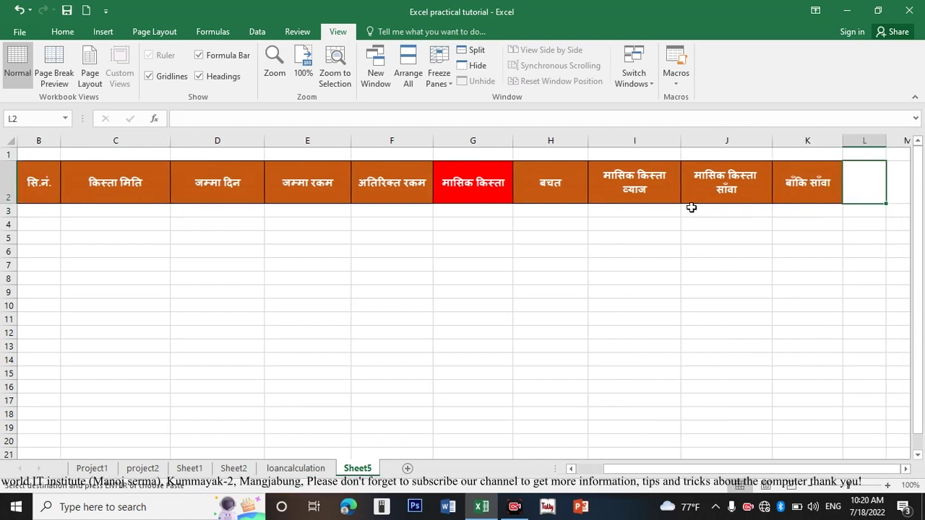
pyautogui.moveTo(589, 468); pyautogui.dragTo(575, 468)
pyautogui.click(436, 237)
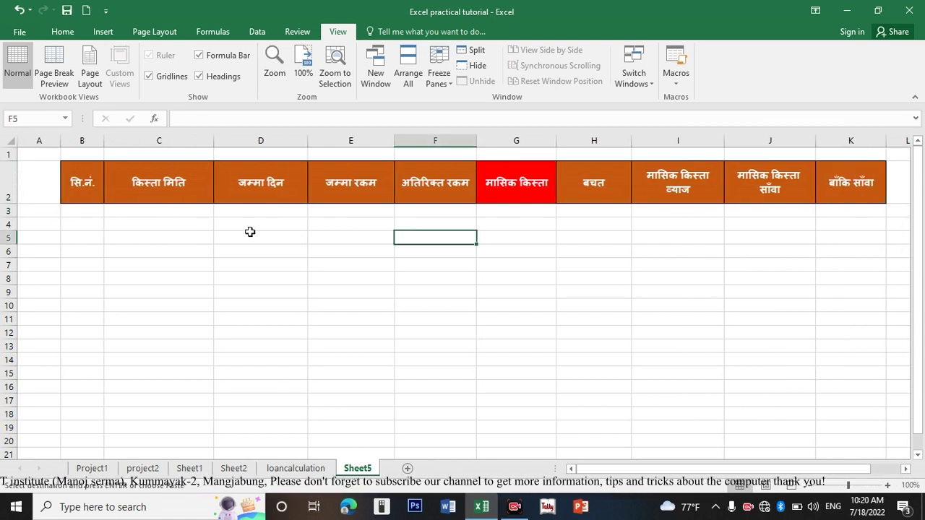
pyautogui.click(82, 211)
pyautogui.moveTo(81, 190)
pyautogui.mouseDown()
pyautogui.moveTo(880, 252)
pyautogui.moveTo(871, 320)
pyautogui.mouseUp()
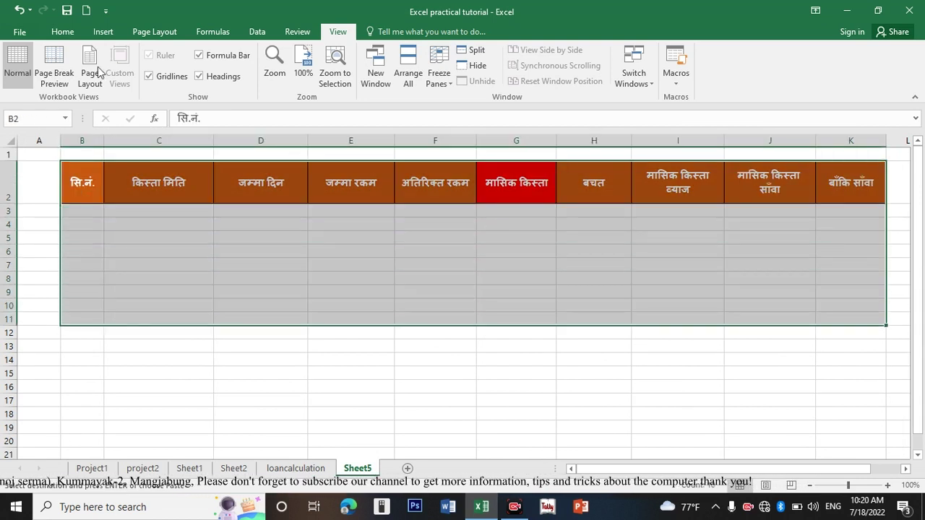
# Apply All Borders to the table range B2:K11.
pyautogui.click(63, 32)
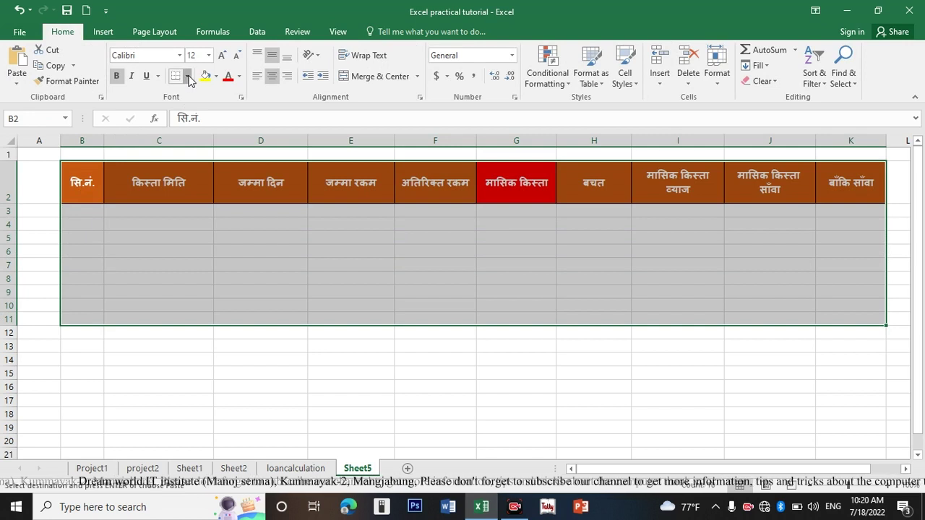
pyautogui.click(186, 76)
pyautogui.click(209, 191)
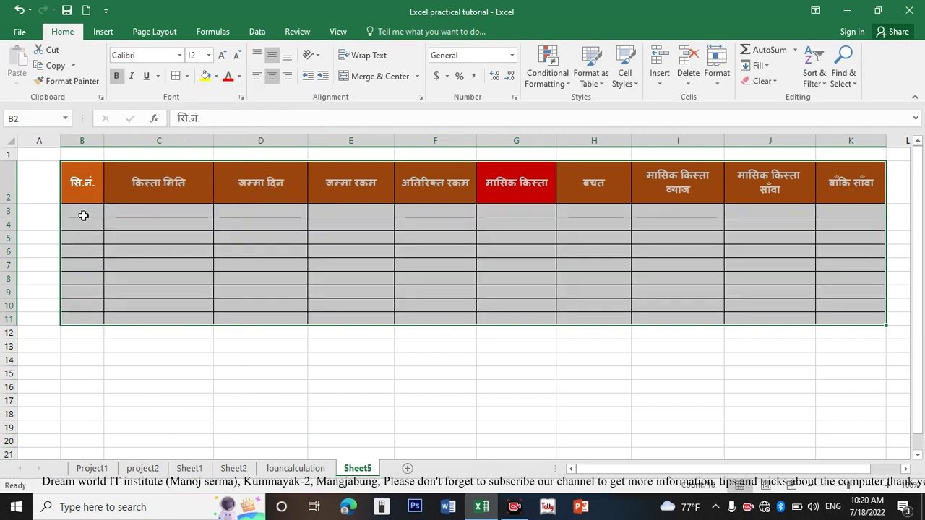
pyautogui.click(82, 213)
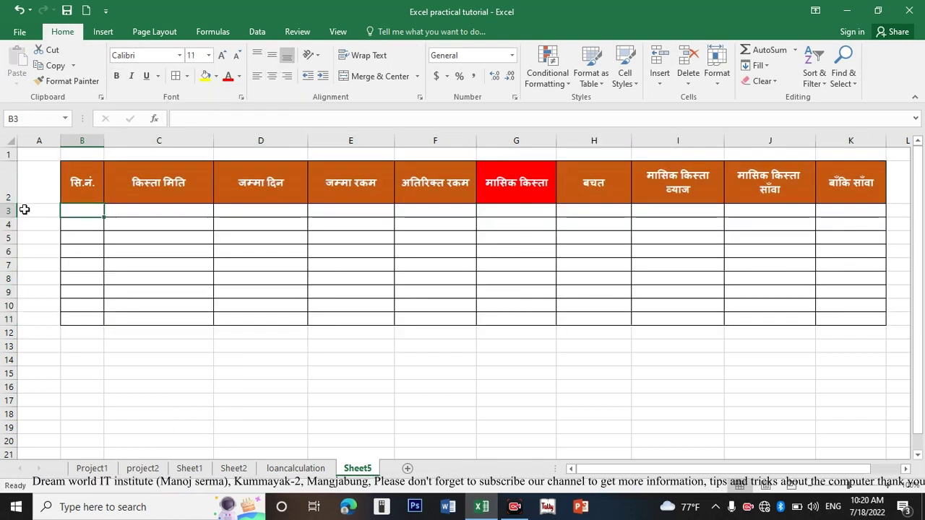
# Insert four blank rows above the table and select B2:K5.
pyautogui.rightClick(8, 155)
pyautogui.click(33, 248)
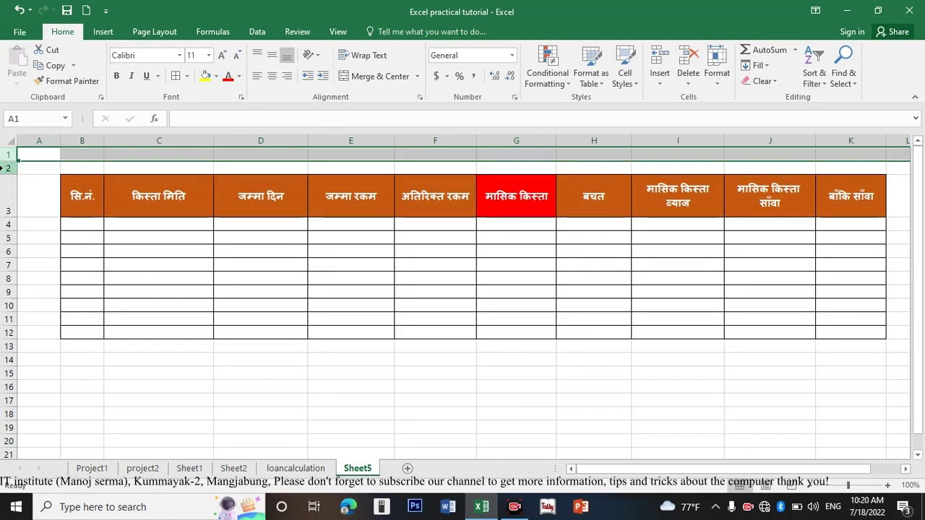
pyautogui.press('F4')
pyautogui.press('F4')
pyautogui.press('F4')
pyautogui.press('F4')
pyautogui.click(84, 181)
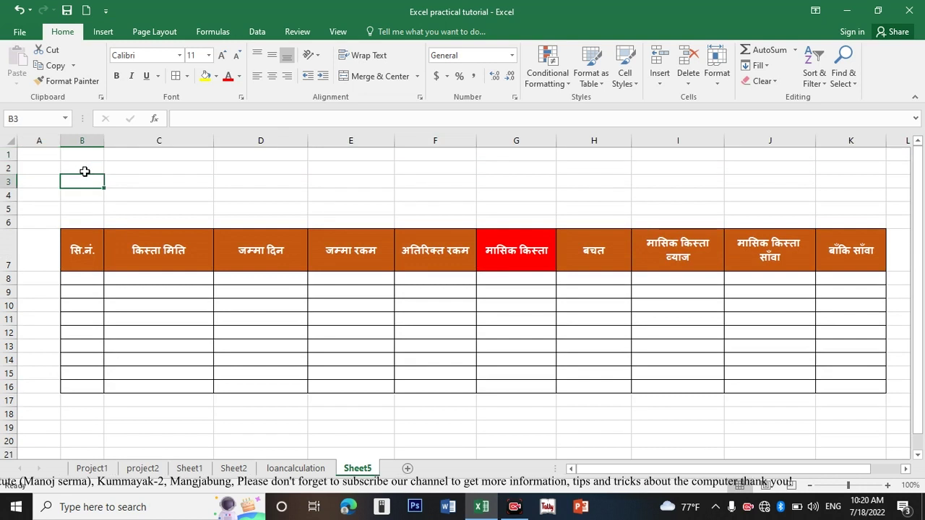
pyautogui.moveTo(79, 168); pyautogui.dragTo(845, 206)
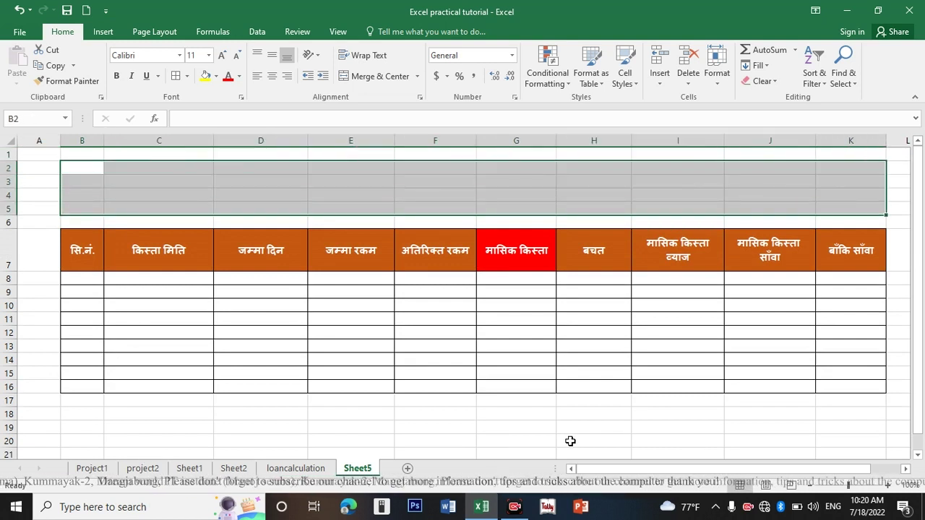
# Merge Across B3:C5 and give B3:D5 All Borders.
pyautogui.click(108, 194)
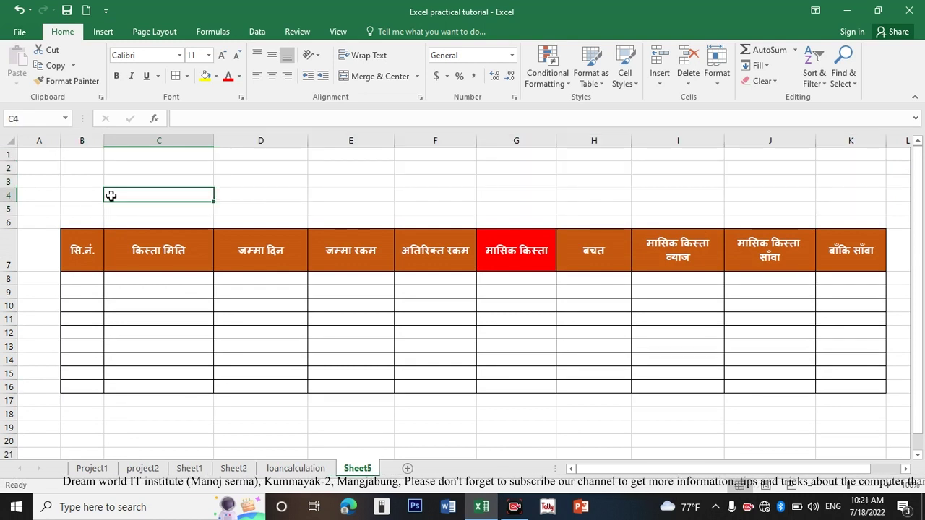
pyautogui.moveTo(86, 164); pyautogui.dragTo(161, 167)
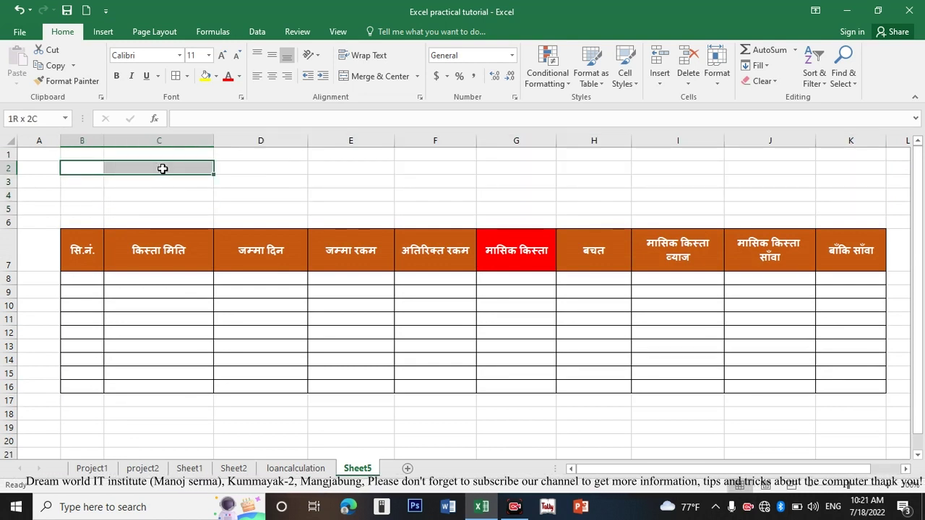
pyautogui.moveTo(97, 165); pyautogui.dragTo(153, 208)
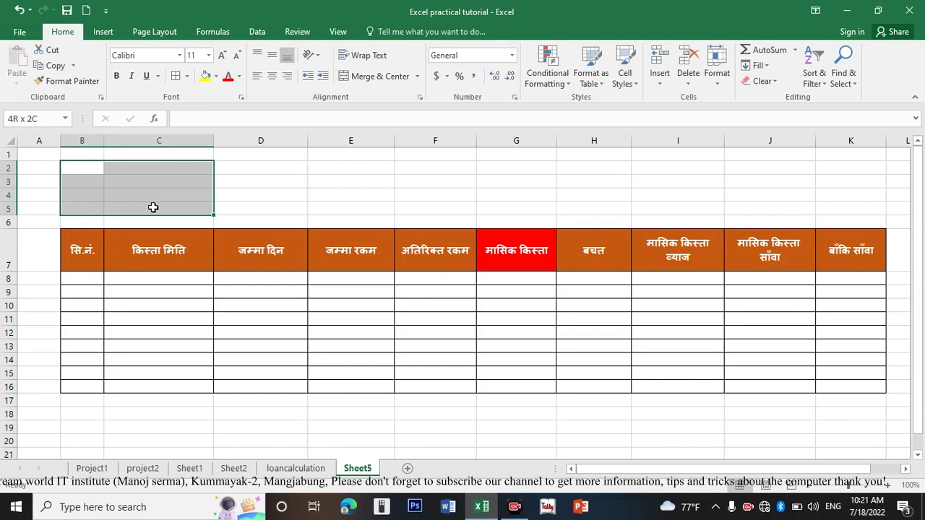
pyautogui.moveTo(87, 181); pyautogui.dragTo(153, 208)
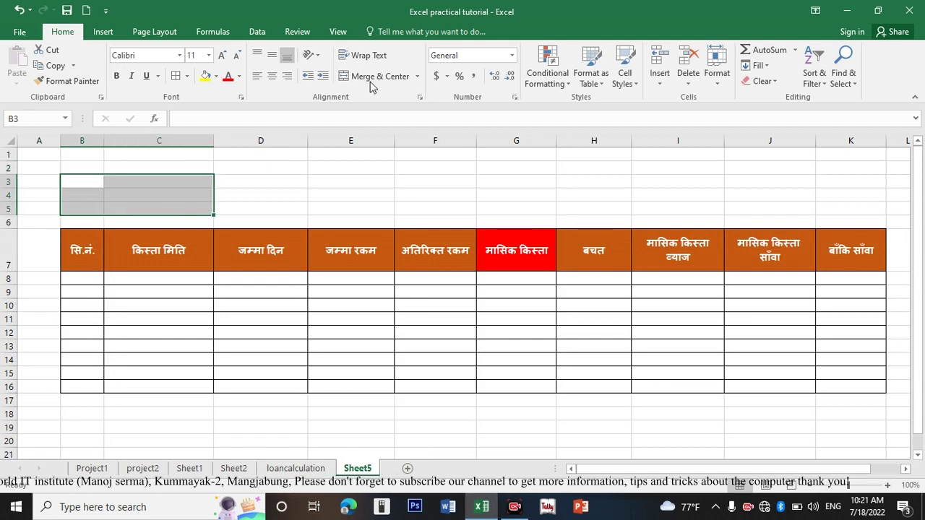
pyautogui.click(418, 80)
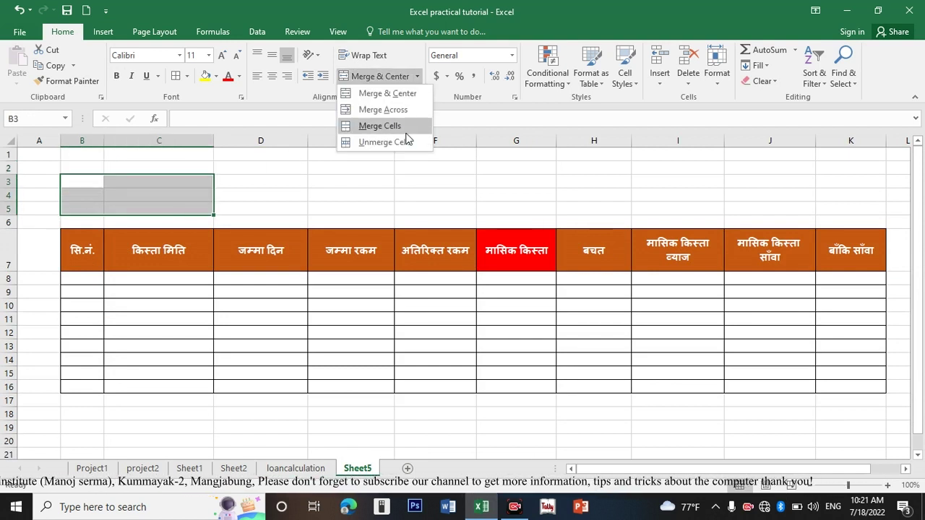
pyautogui.click(383, 110)
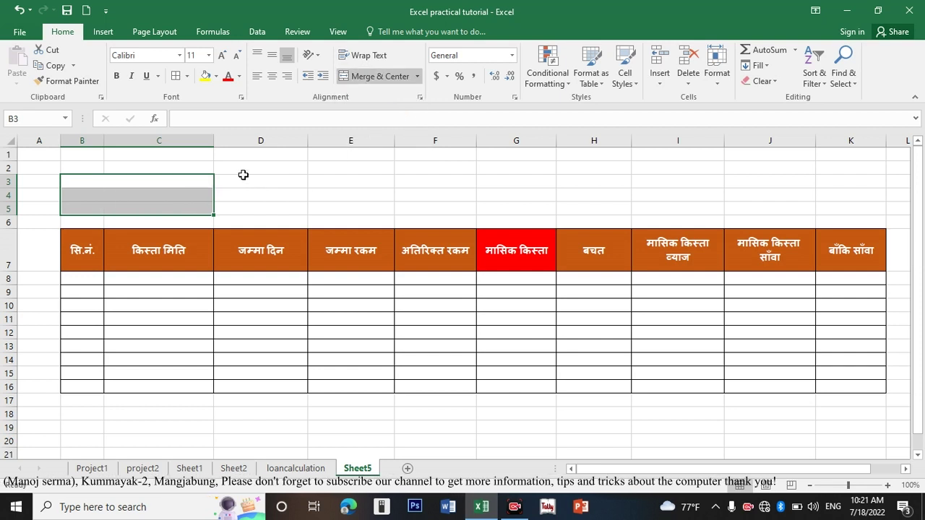
pyautogui.moveTo(167, 183); pyautogui.dragTo(274, 205)
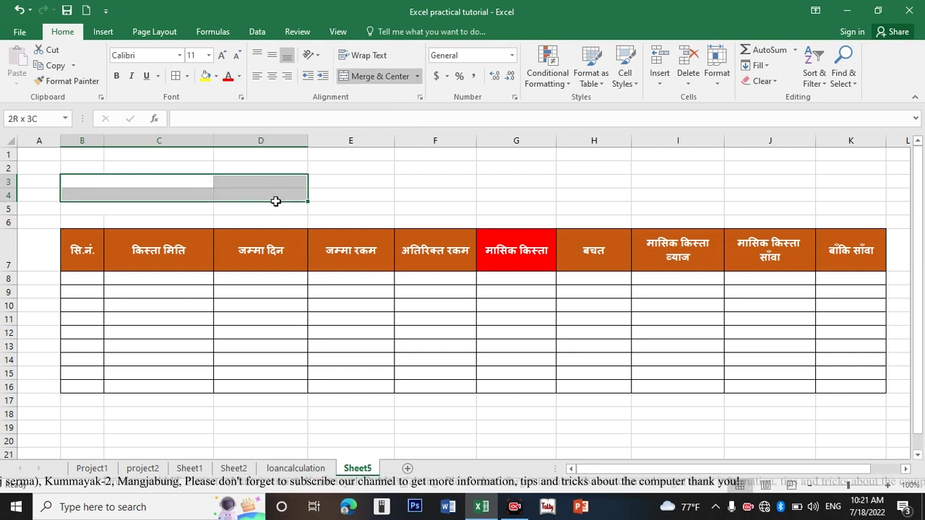
pyautogui.click(178, 77)
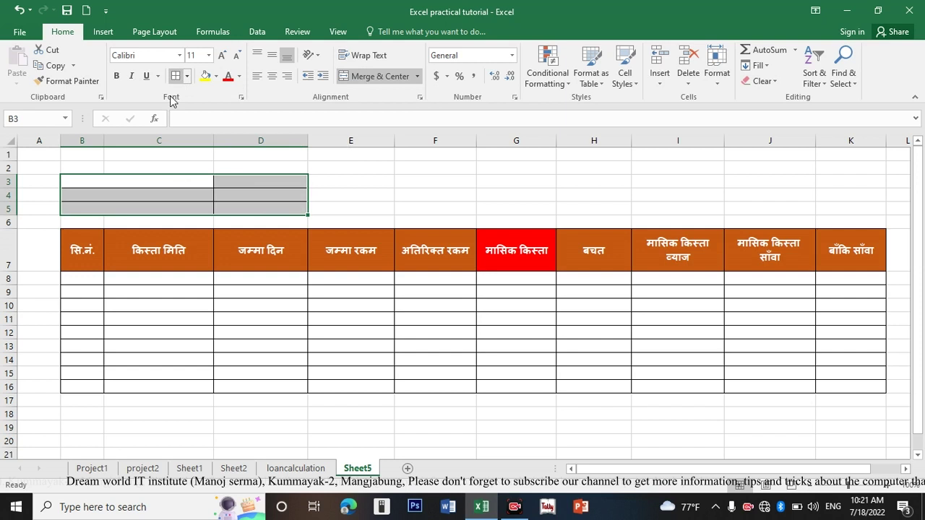
pyautogui.click(155, 178)
pyautogui.click(296, 469)
# Copy the loan details block C3:E5 from loancalculation into B3:D5 on Sheet5.
pyautogui.moveTo(183, 185); pyautogui.dragTo(322, 214)
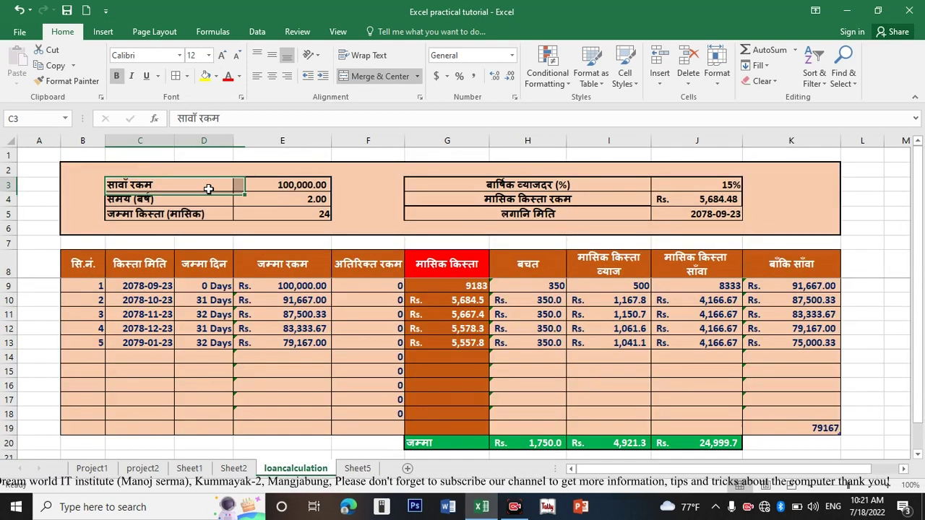
pyautogui.hotkey('ctrl', 'c')
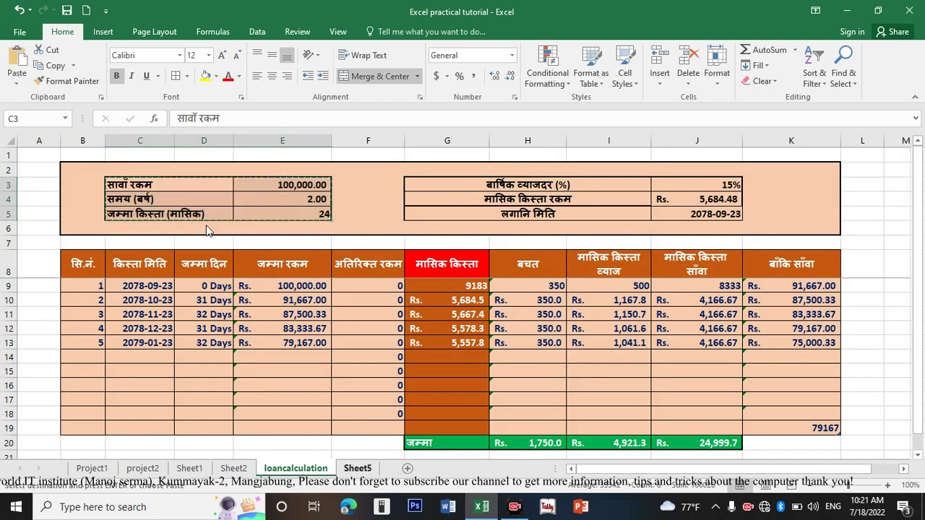
pyautogui.click(357, 469)
pyautogui.hotkey('ctrl', 'v')
pyautogui.click(261, 196)
# Merge Across H3:J5 and apply All Borders to it.
pyautogui.moveTo(595, 183); pyautogui.dragTo(727, 210)
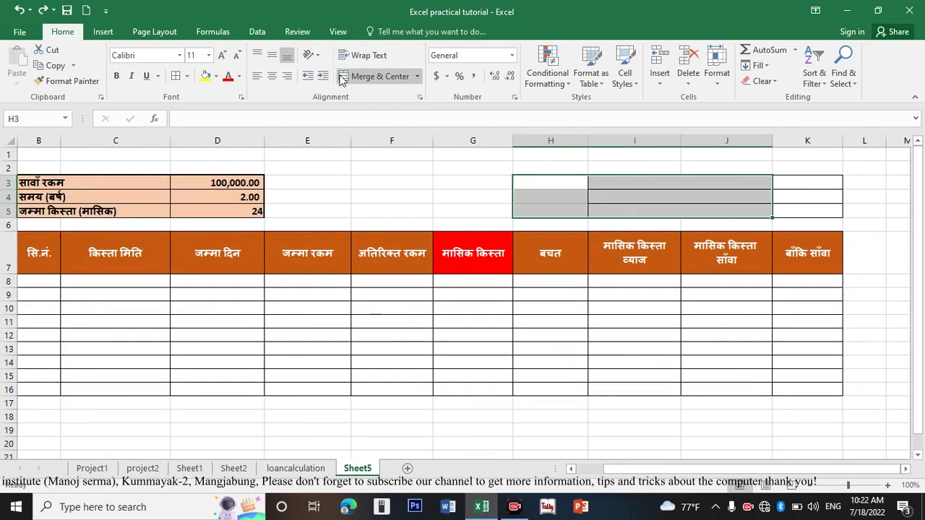
pyautogui.click(417, 76)
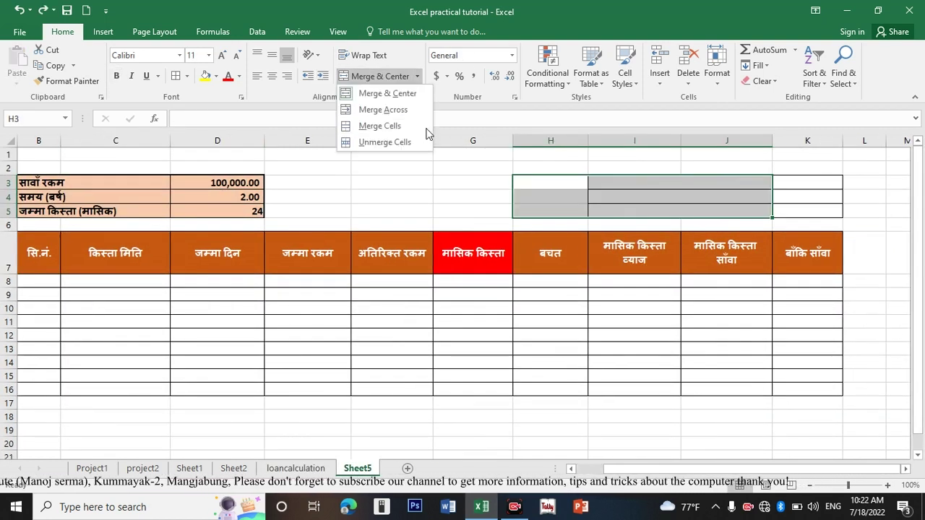
pyautogui.click(390, 110)
pyautogui.click(594, 191)
pyautogui.moveTo(588, 182); pyautogui.dragTo(588, 211)
pyautogui.click(176, 76)
pyautogui.click(316, 455)
# Copy the interest rate and start date block from loancalculation and paste it at H3.
pyautogui.click(314, 468)
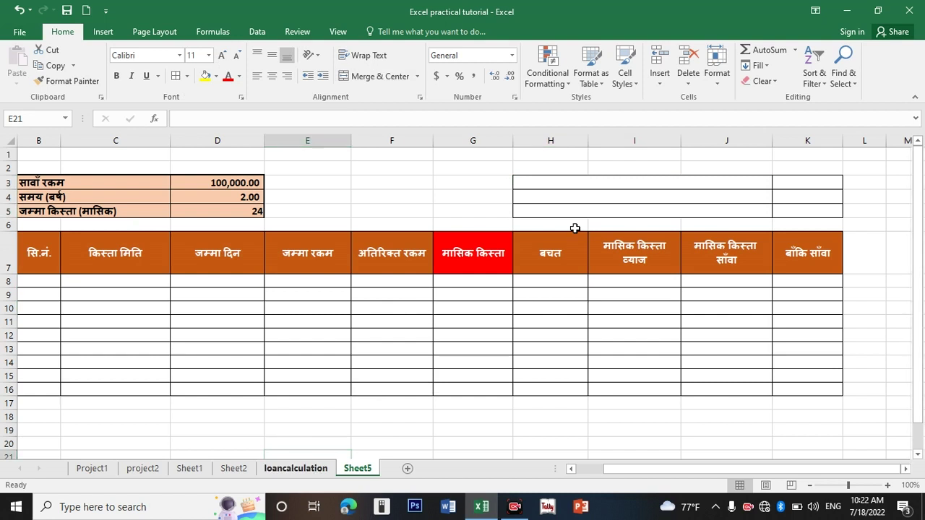
pyautogui.moveTo(604, 187)
pyautogui.mouseDown()
pyautogui.moveTo(595, 187)
pyautogui.moveTo(669, 213)
pyautogui.mouseUp()
pyautogui.press('Return')
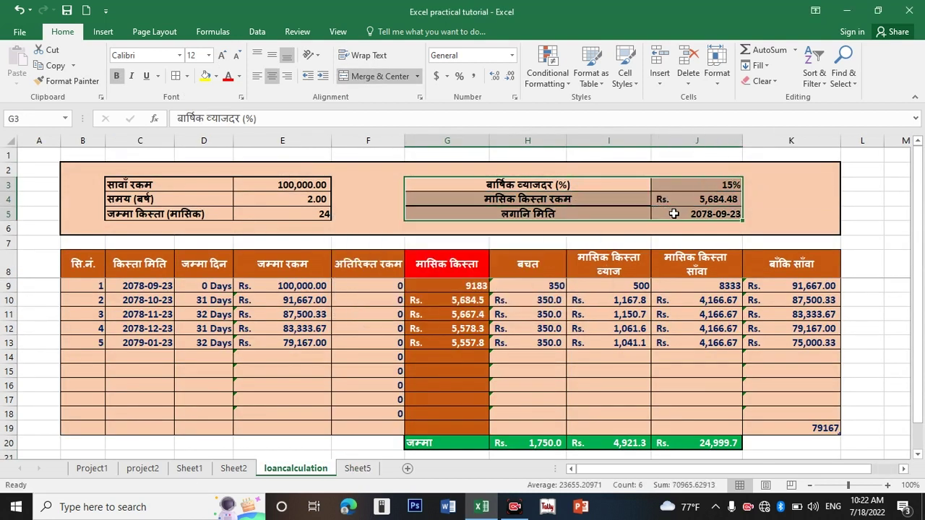
pyautogui.hotkey('ctrl', 'c')
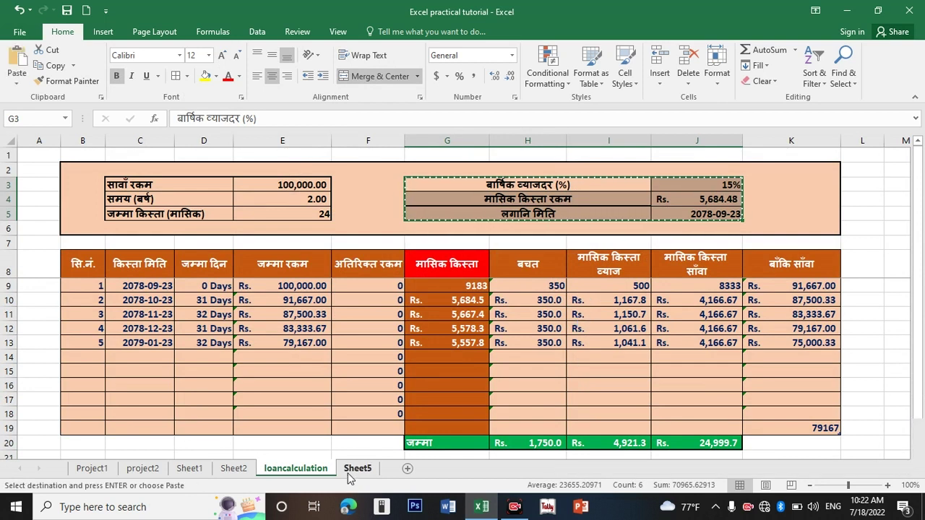
pyautogui.click(358, 468)
pyautogui.click(548, 185)
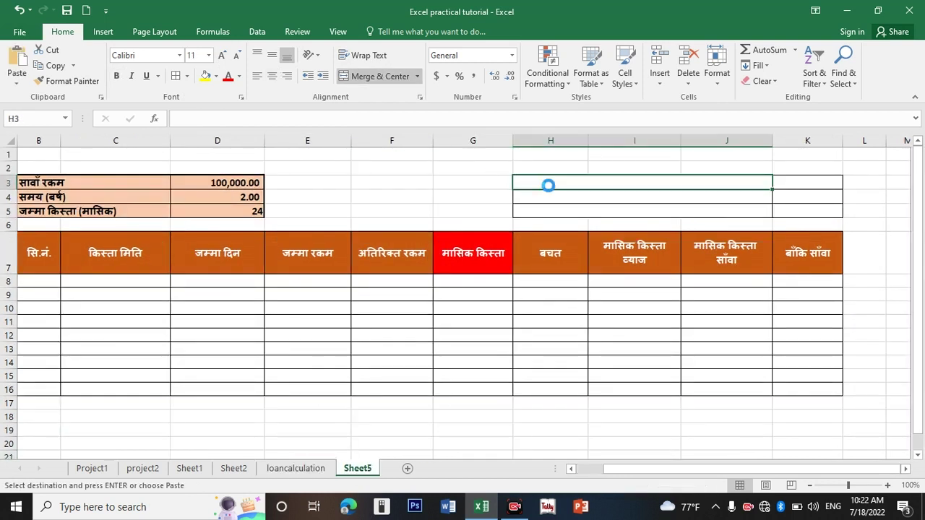
pyautogui.hotkey('ctrl', 'v')
pyautogui.press('Escape')
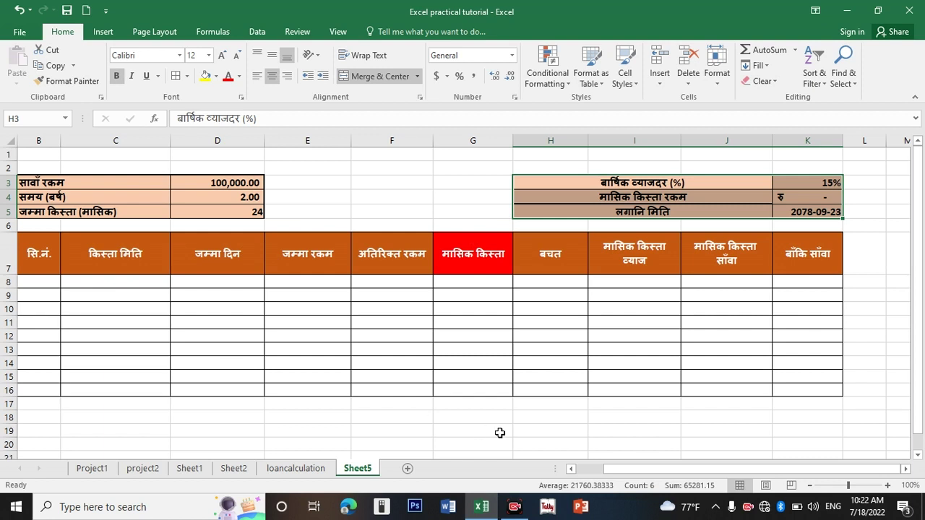
pyautogui.moveTo(582, 469); pyautogui.dragTo(563, 470)
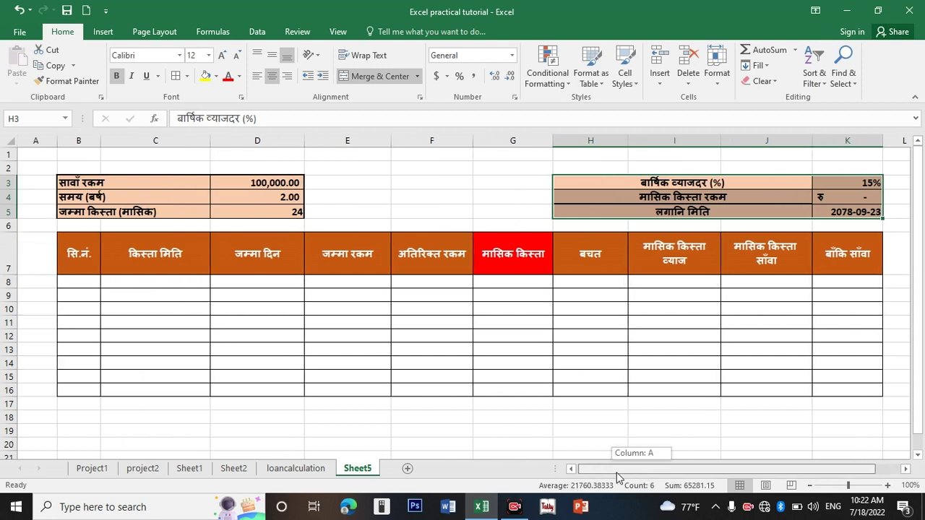
pyautogui.click(658, 257)
# Clear the pasted interest rate, start date, loan amount, years and installment values.
pyautogui.click(852, 195)
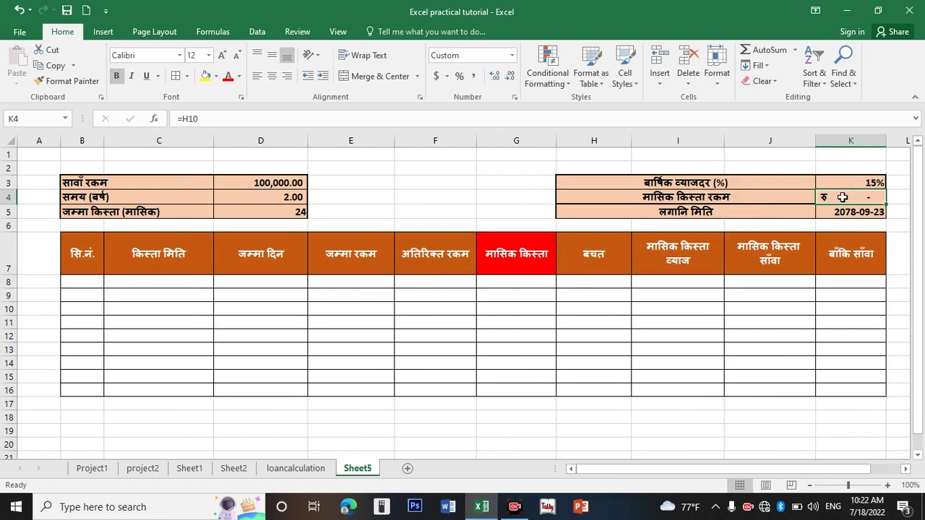
pyautogui.click(860, 182)
pyautogui.press('Delete')
pyautogui.click(860, 212)
pyautogui.press('Delete')
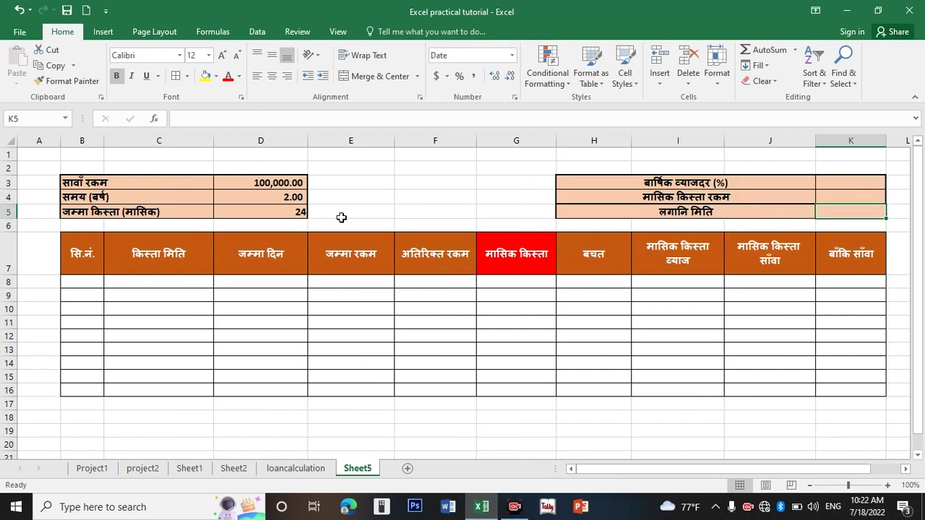
pyautogui.click(294, 211)
pyautogui.press('Delete')
pyautogui.press('Up')
pyautogui.press('Delete')
pyautogui.press('Up')
pyautogui.press('Delete')
pyautogui.click(393, 224)
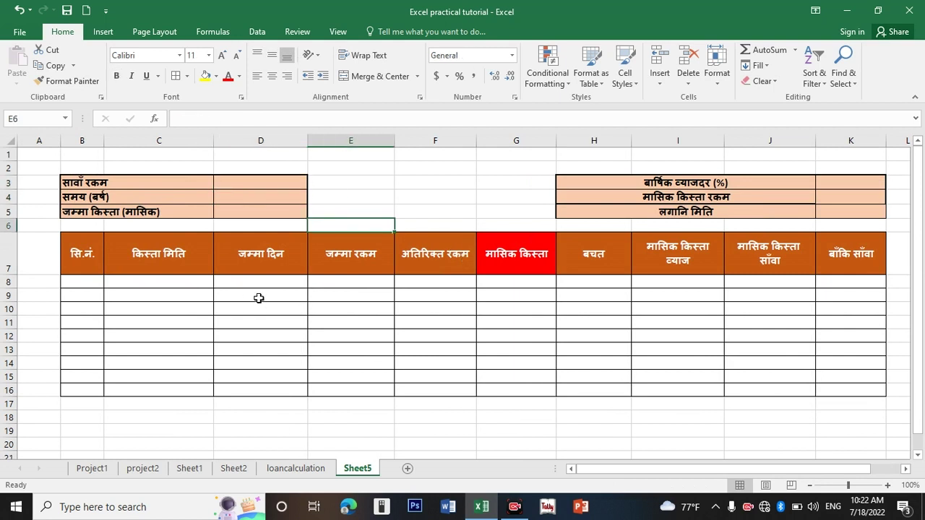
pyautogui.click(254, 326)
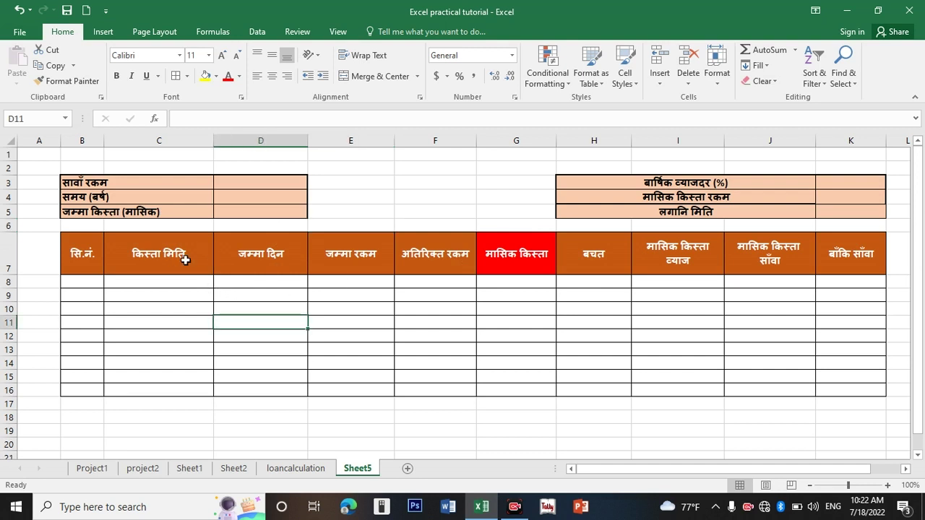
# Enter a loan amount of 100,000.00 in D3 and 2 years in D4.
pyautogui.click(239, 187)
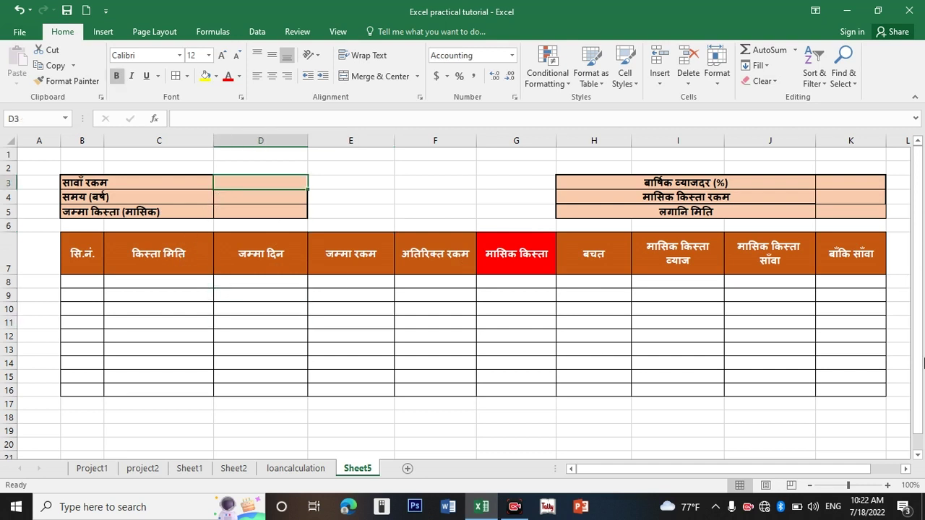
pyautogui.write('100000')
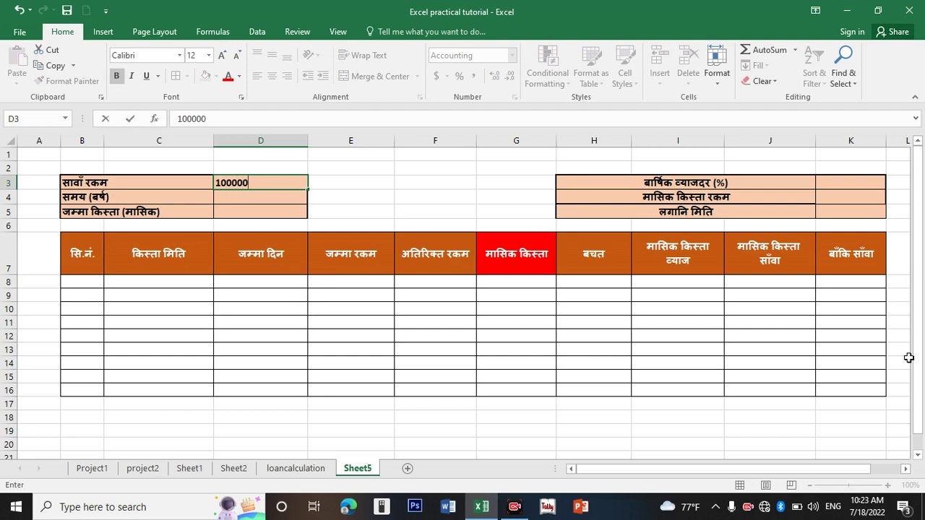
pyautogui.press('Return')
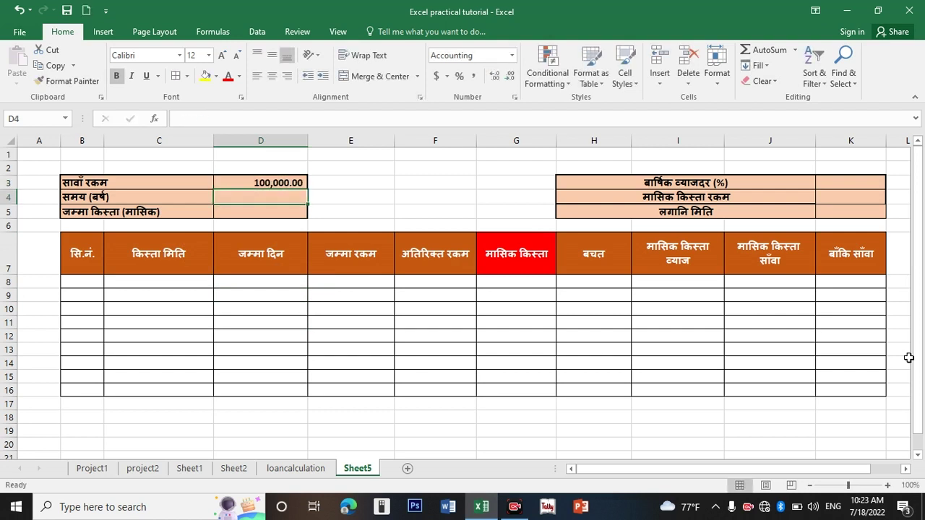
pyautogui.write('2')
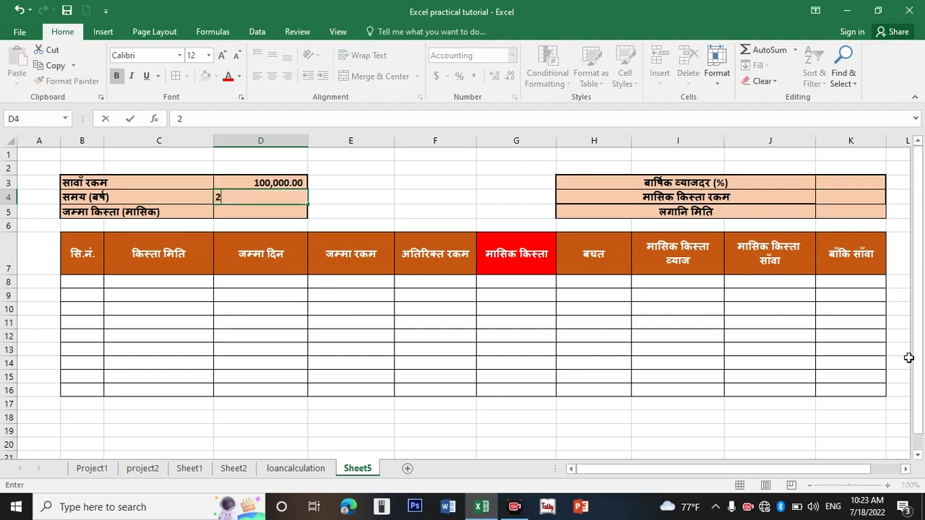
pyautogui.press('Return')
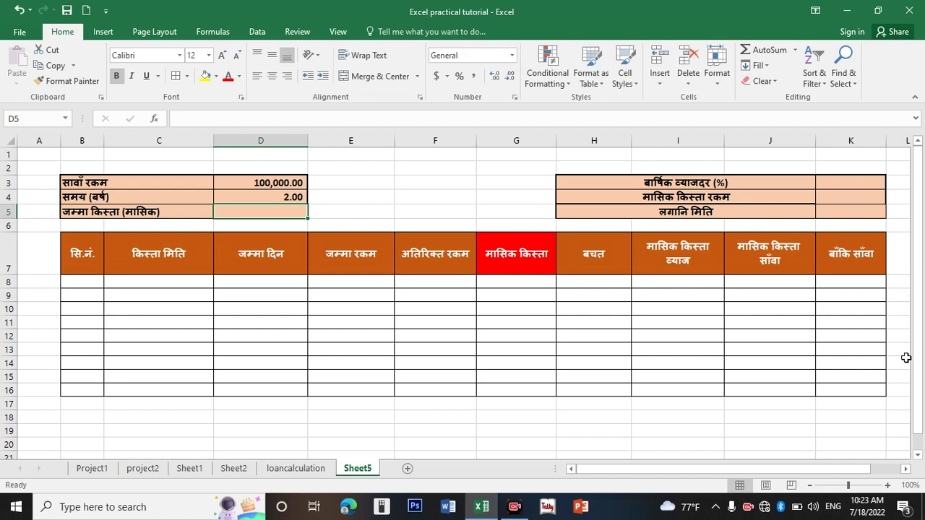
# Set D5 to =D4*12 so it shows 24 installments.
pyautogui.write('=')
pyautogui.click(254, 198)
pyautogui.write('*12')
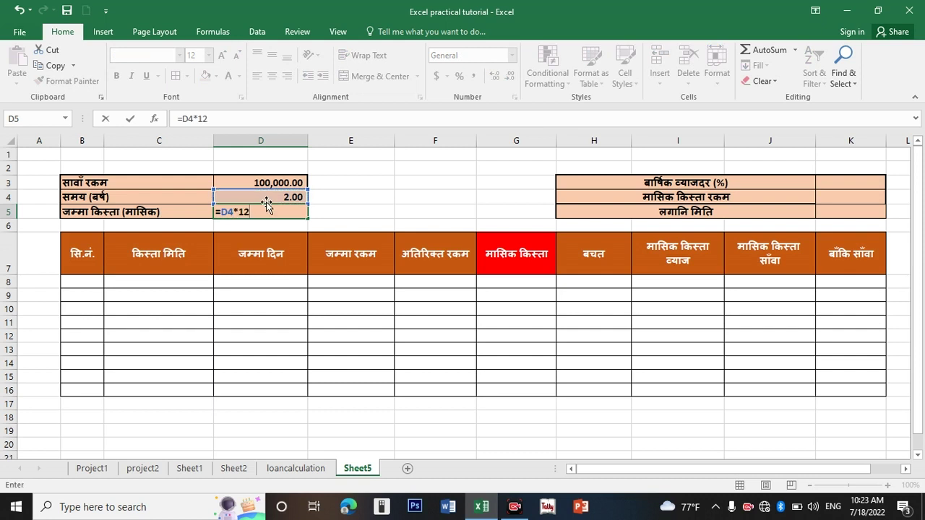
pyautogui.press('Return')
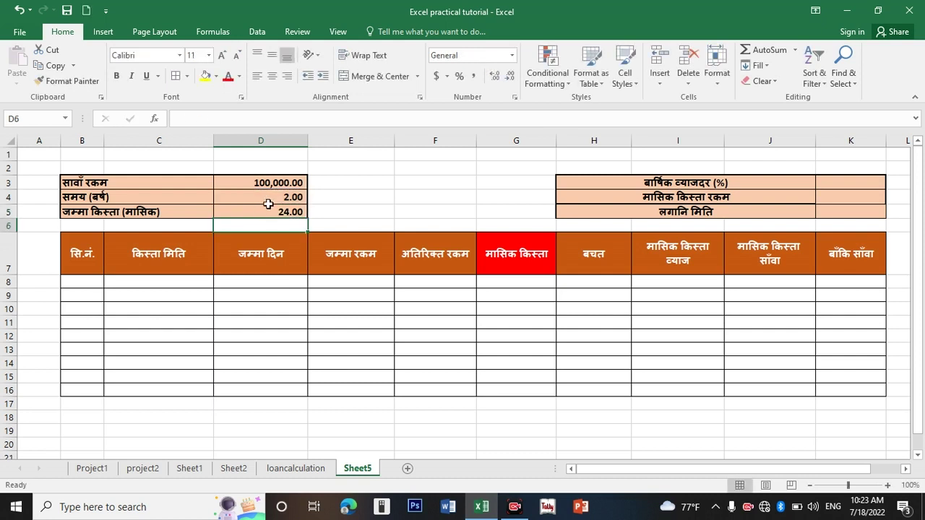
# Test D4 with 1 year (12 installments), then restore 2 years for 24.
pyautogui.click(265, 198)
pyautogui.write('1')
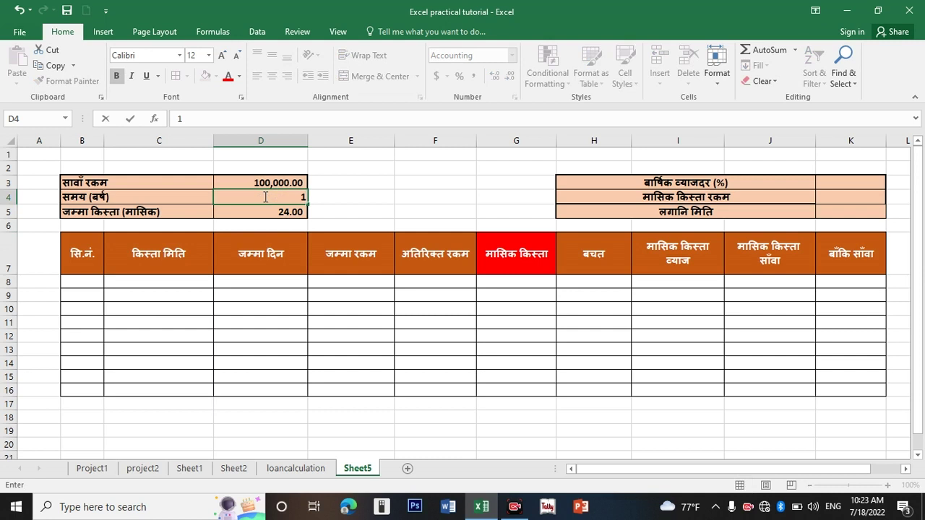
pyautogui.press('Return')
pyautogui.click(282, 201)
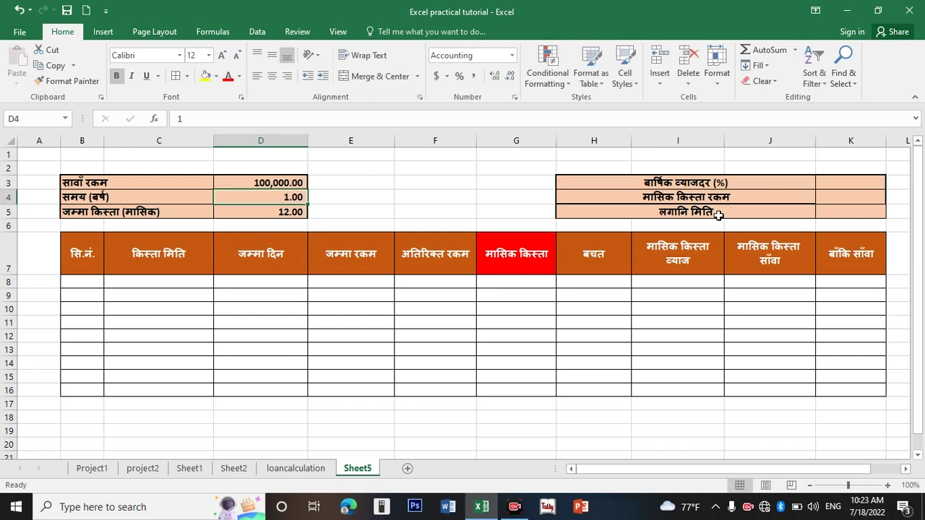
pyautogui.write('2')
pyautogui.press('Return')
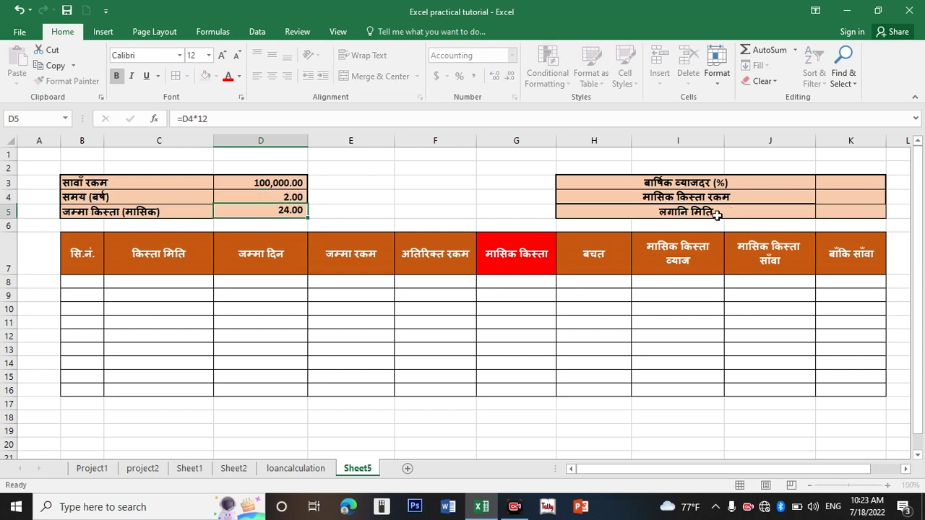
# Enter 15% interest in K3 and start date 2079-04-01 in K5.
pyautogui.click(817, 177)
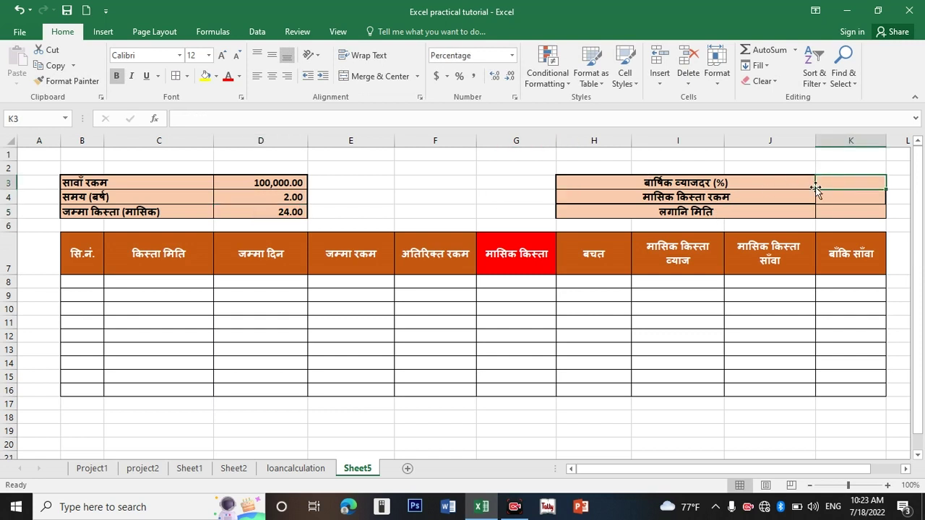
pyautogui.write('15')
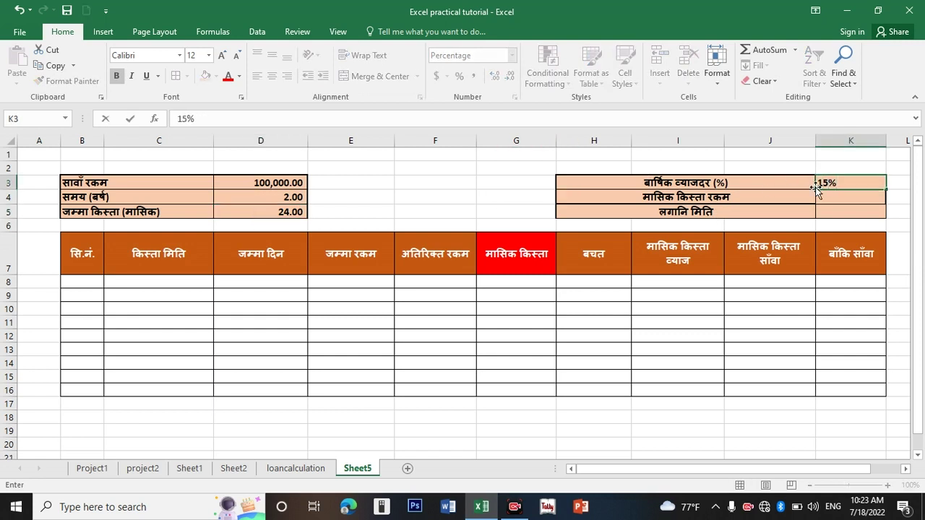
pyautogui.press('Return')
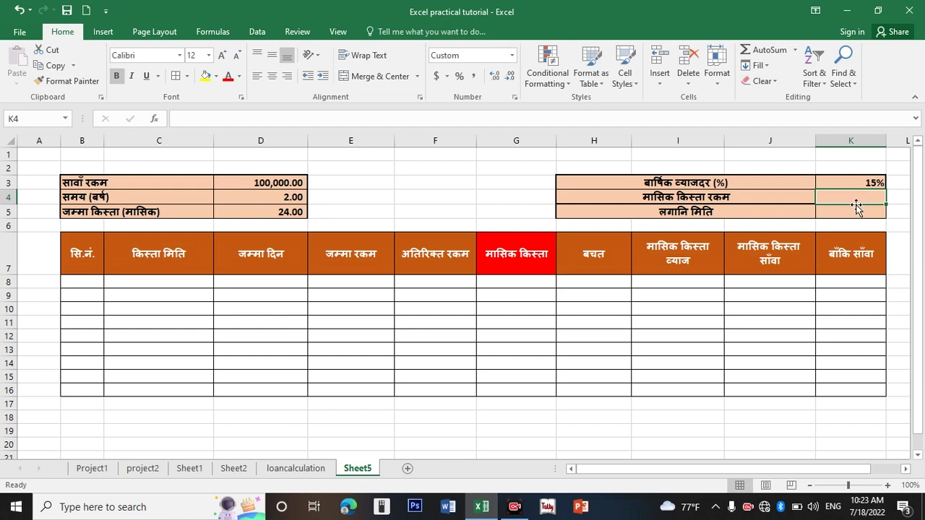
pyautogui.click(859, 212)
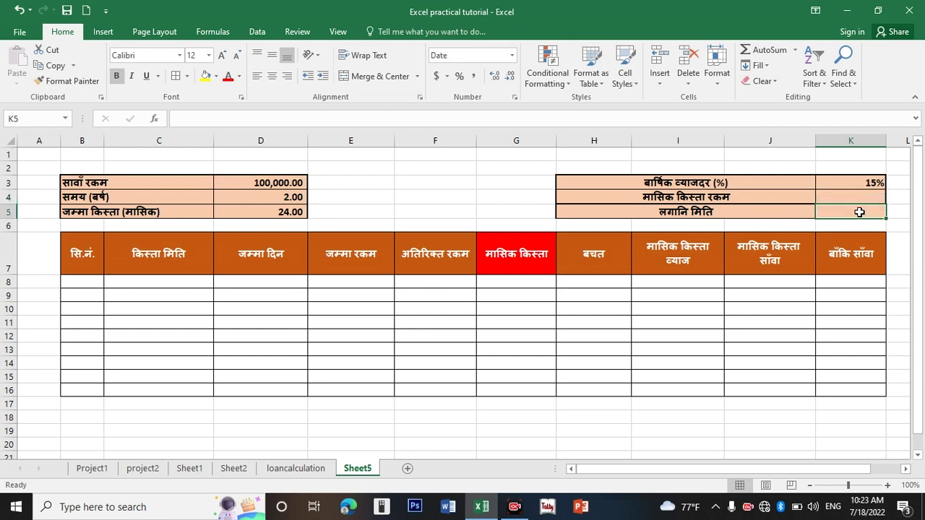
pyautogui.write('2079-')
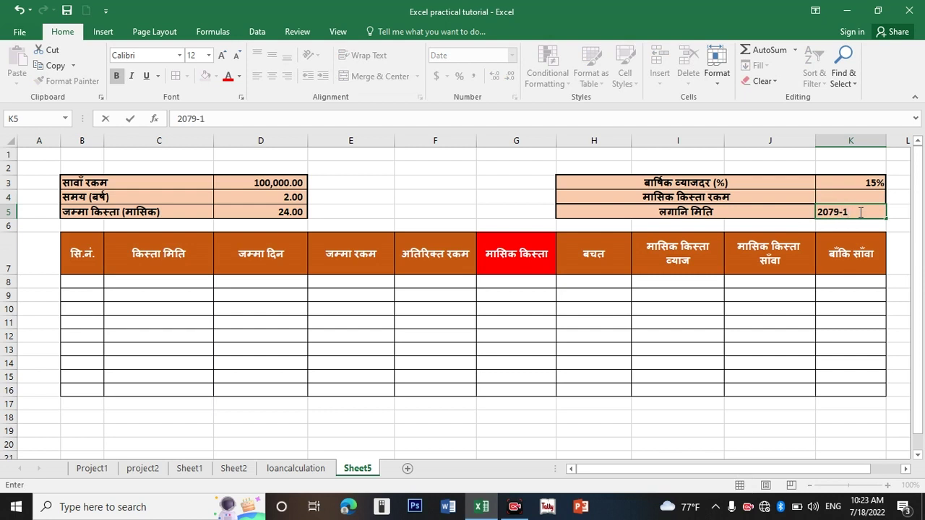
pyautogui.write('1')
pyautogui.press('Return')
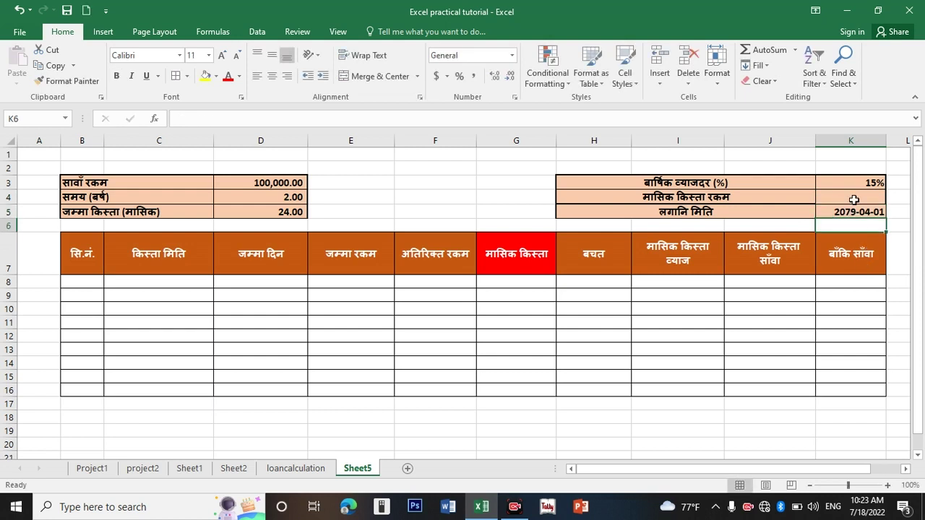
pyautogui.click(838, 214)
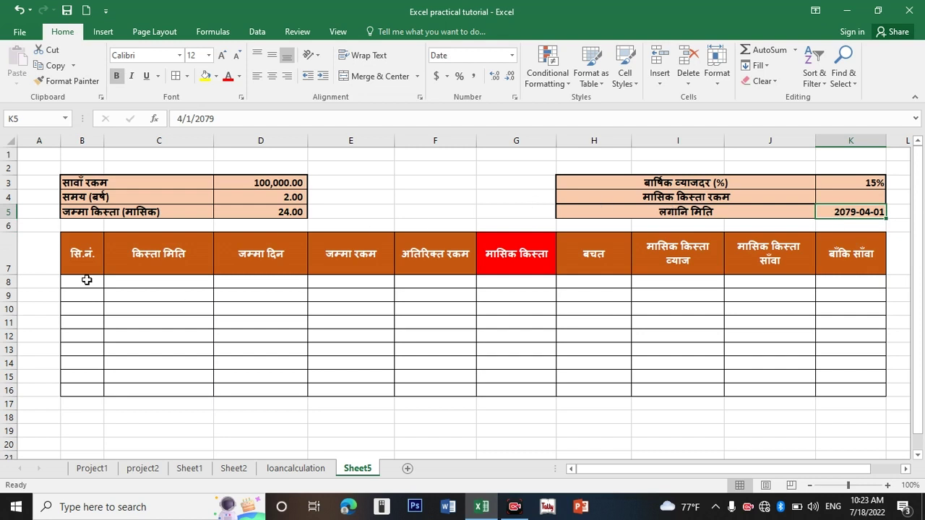
# Enter =IF(C8="","",ROW(1:1)) as the serial-number formula in B8.
pyautogui.click(86, 281)
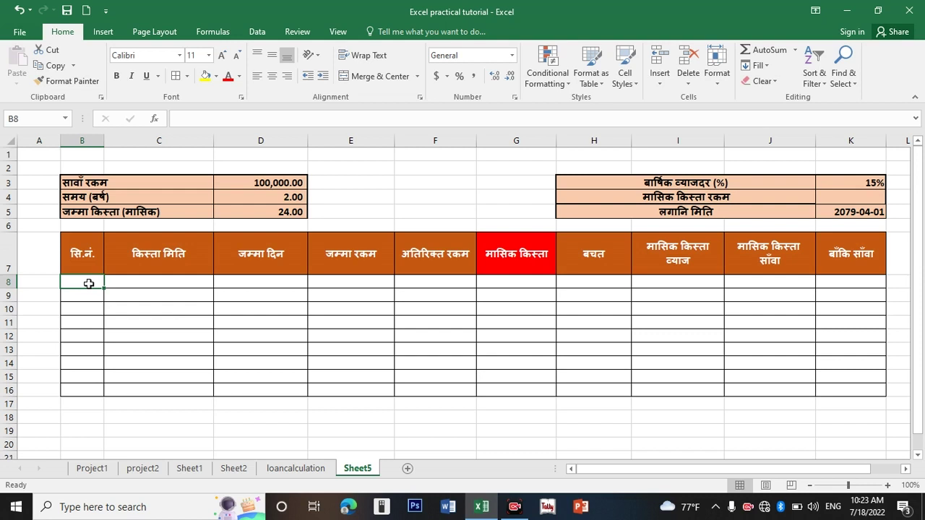
pyautogui.write('i')
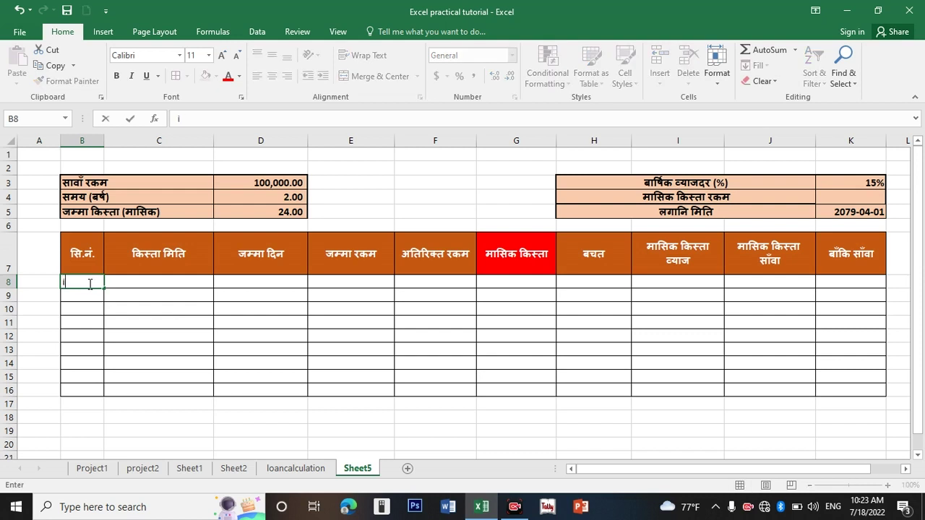
pyautogui.write('=if')
pyautogui.press('Tab')
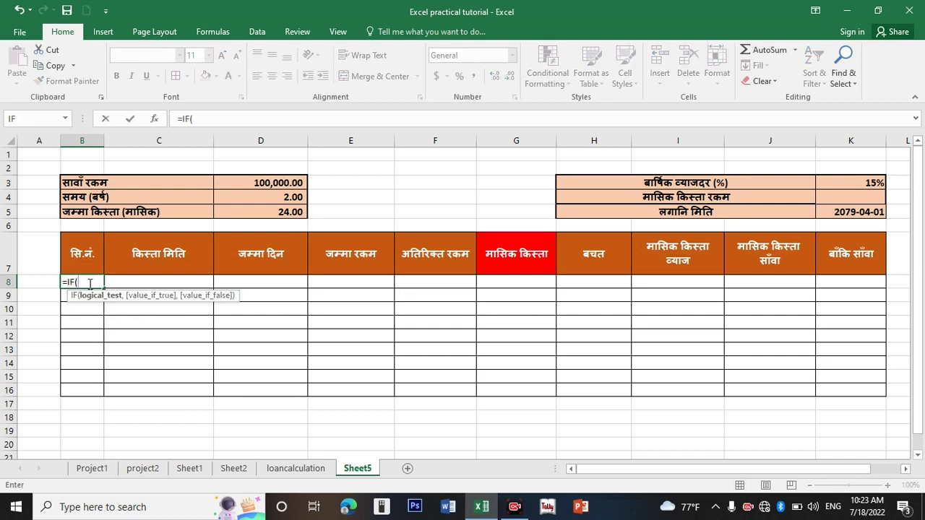
pyautogui.press('Escape')
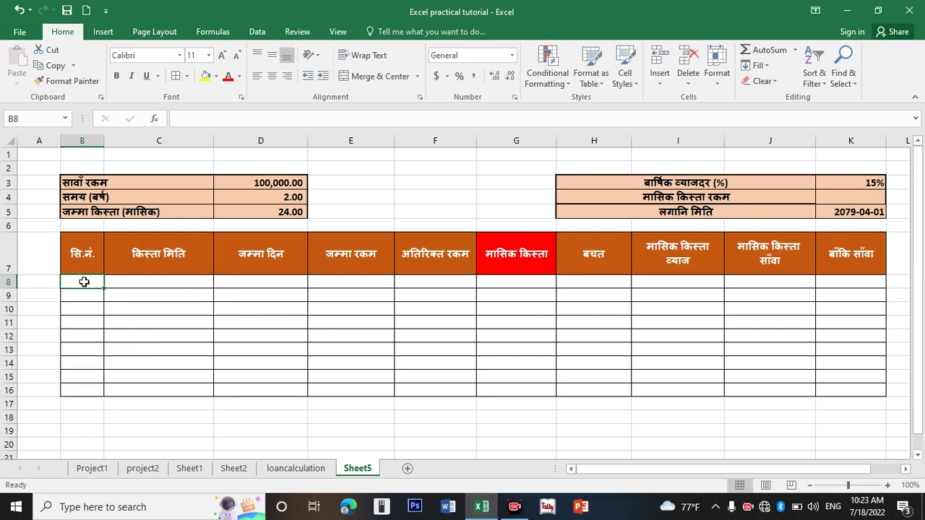
pyautogui.write('=if')
pyautogui.press('Tab')
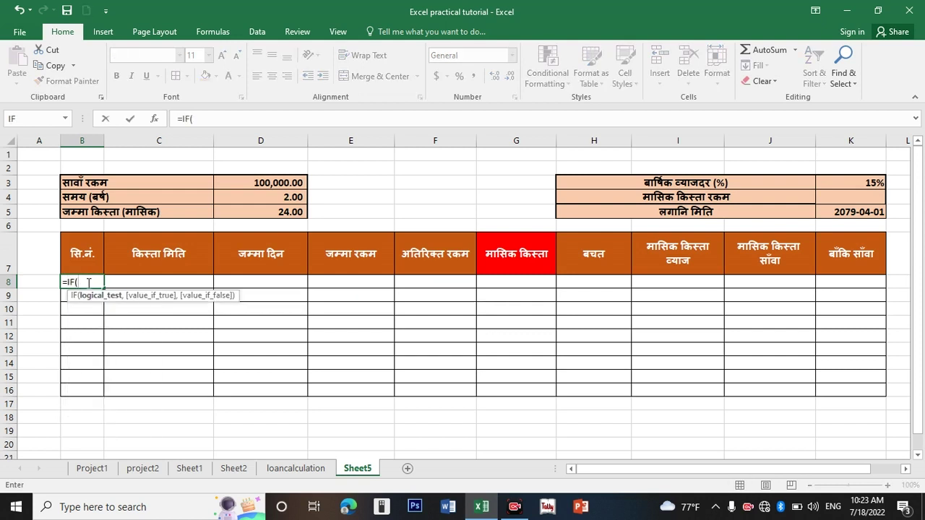
pyautogui.click(156, 281)
pyautogui.write('=')
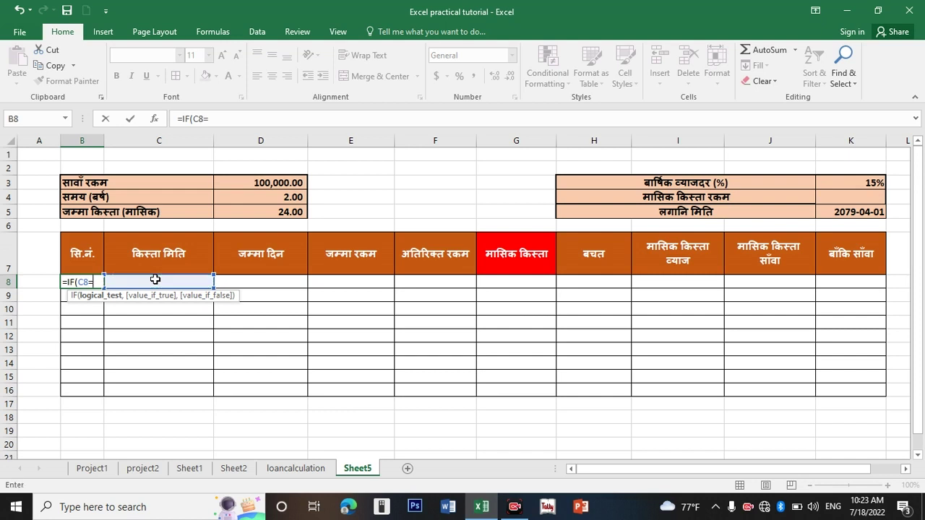
pyautogui.write('""m,')
pyautogui.press('BackSpace')
pyautogui.press('BackSpace')
pyautogui.press('BackSpace')
pyautogui.write(',')
pyautogui.write(',row')
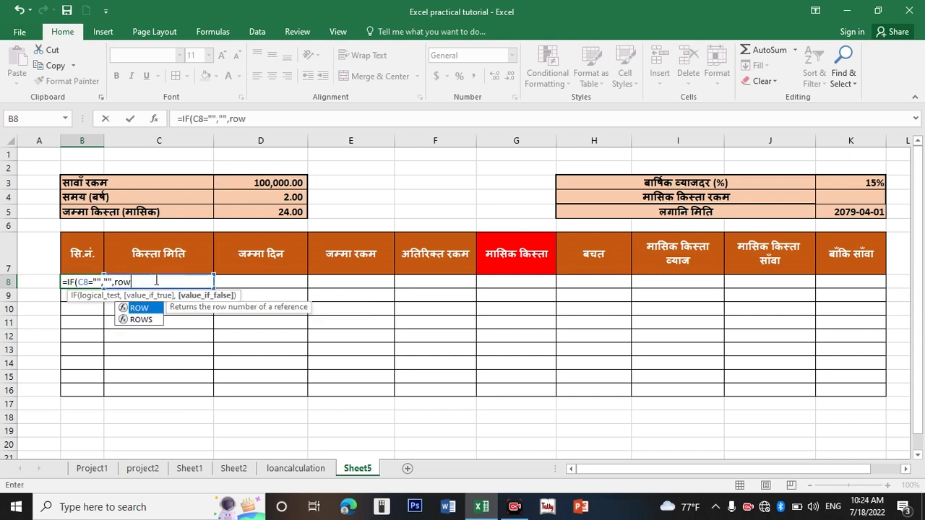
pyautogui.press('Tab')
pyautogui.write('1))')
pyautogui.press('Return')
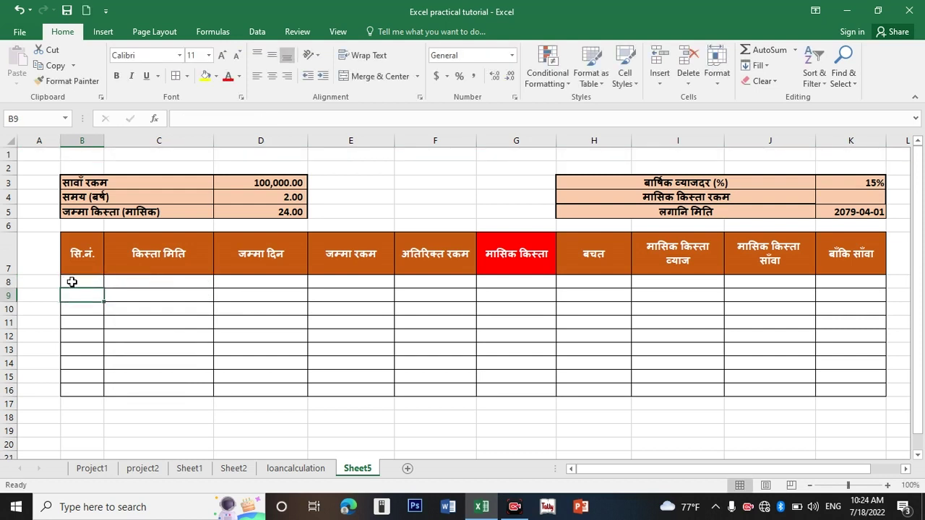
# Fill the serial-number formula down from B8 to B16.
pyautogui.click(72, 282)
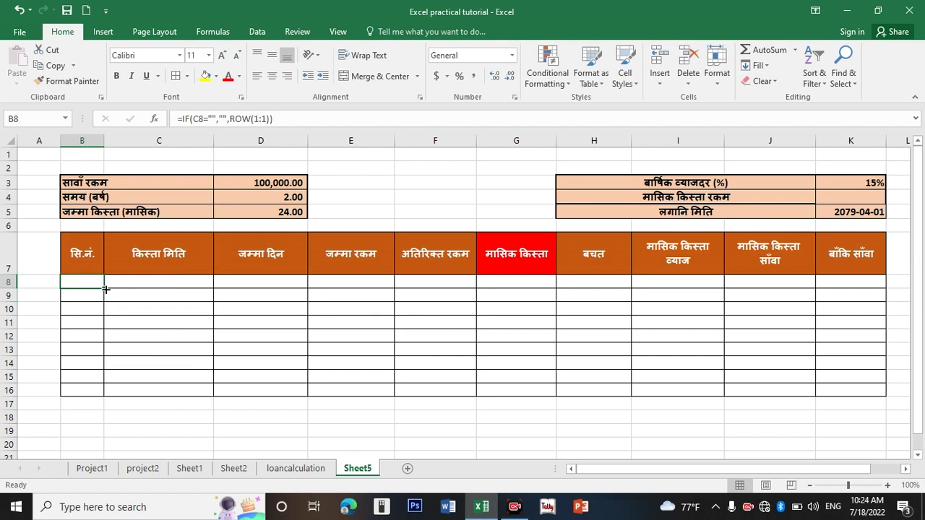
pyautogui.moveTo(104, 289); pyautogui.dragTo(101, 390)
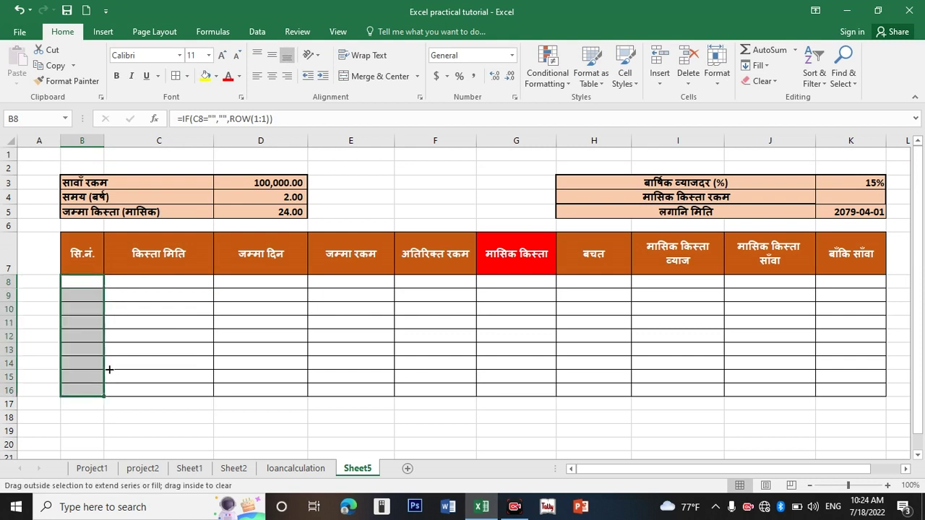
pyautogui.click(136, 281)
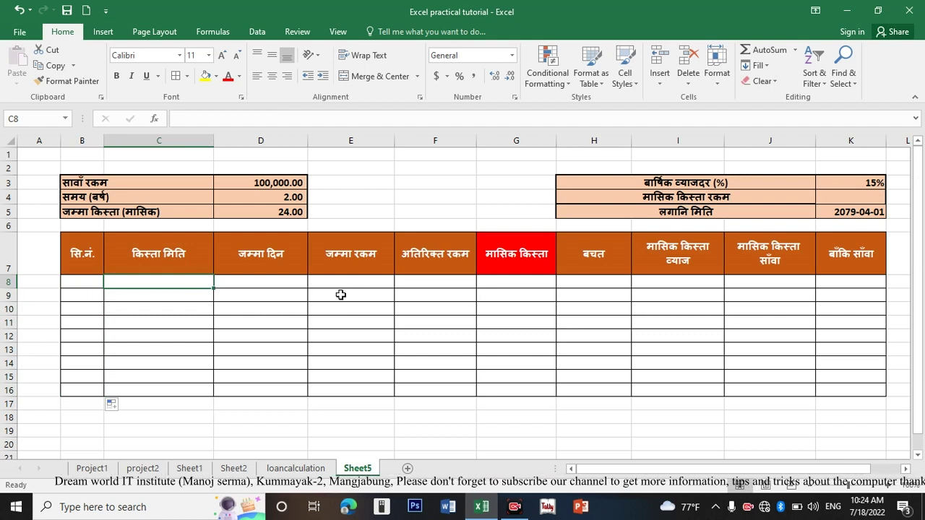
# Enter 2079-4-1 as the first installment date in C8 and select C8:C16.
pyautogui.write('2079-4-1')
pyautogui.press('Tab')
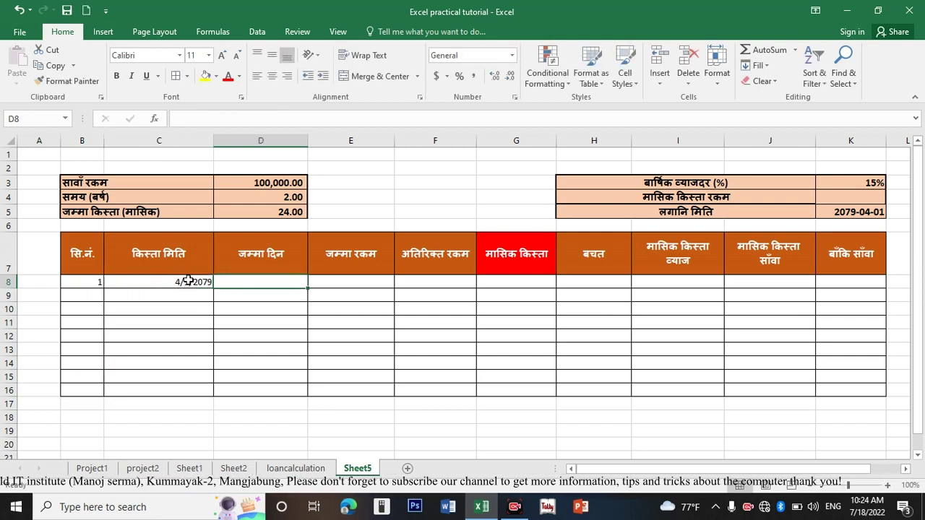
pyautogui.click(187, 282)
pyautogui.moveTo(181, 349); pyautogui.dragTo(180, 381)
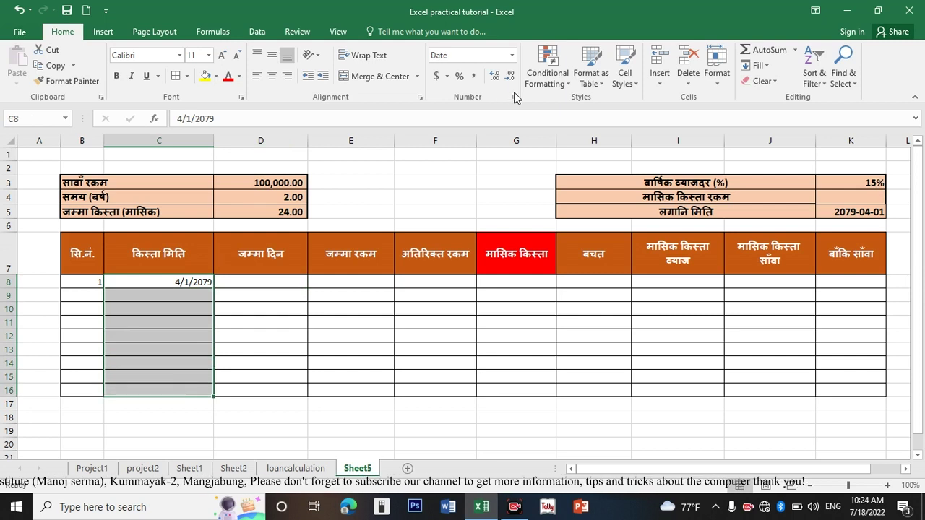
pyautogui.click(511, 55)
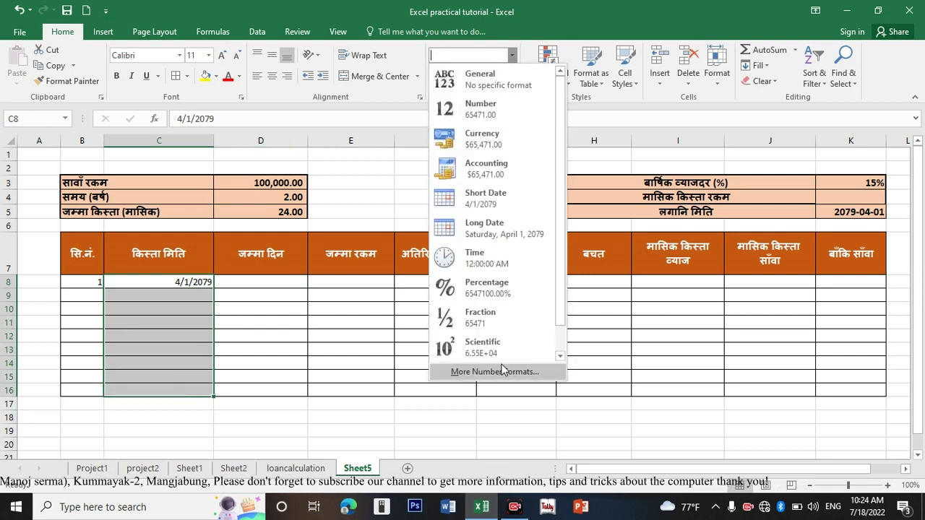
pyautogui.press('Escape')
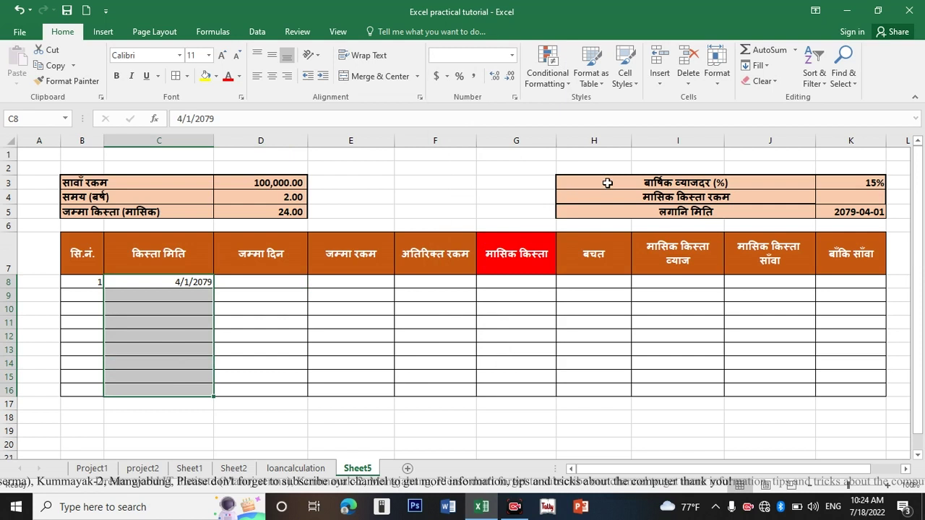
# Format C8:C16 as Nepali-locale year-month-day dates and widen column C to show them.
pyautogui.hotkey('ctrl', '1')
pyautogui.moveTo(231, 187); pyautogui.dragTo(443, 144)
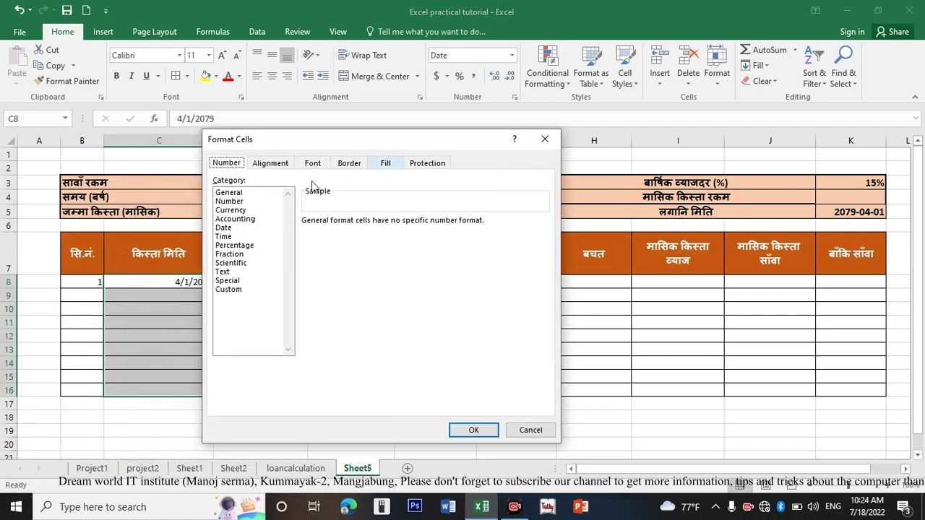
pyautogui.click(223, 228)
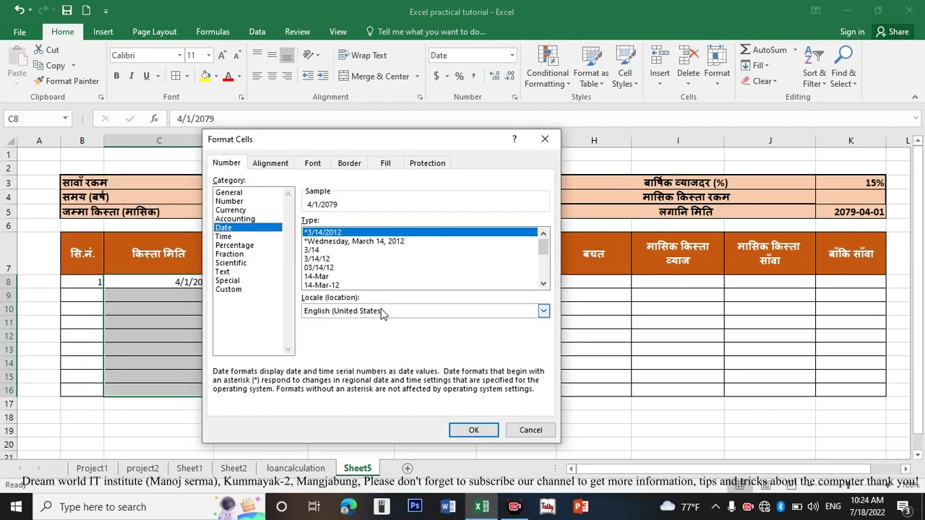
pyautogui.click(543, 310)
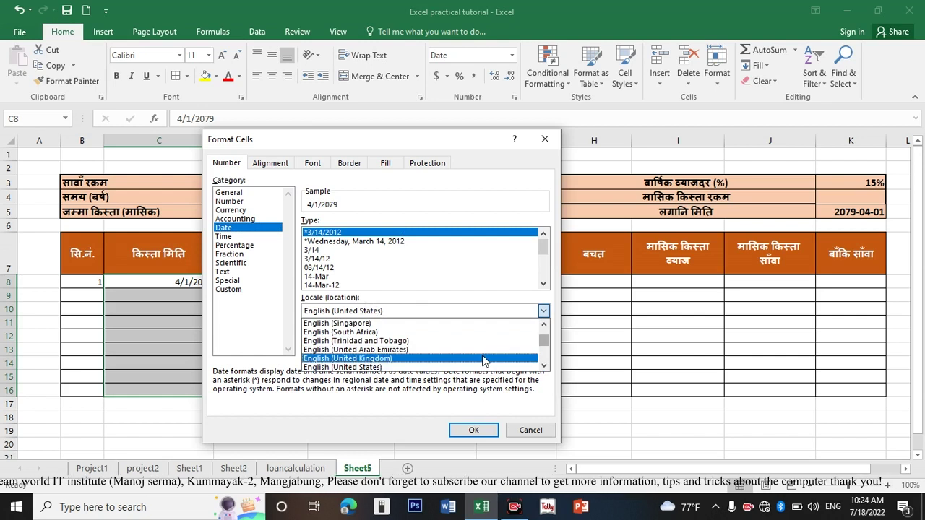
pyautogui.moveTo(545, 347); pyautogui.dragTo(545, 354)
pyautogui.click(337, 369)
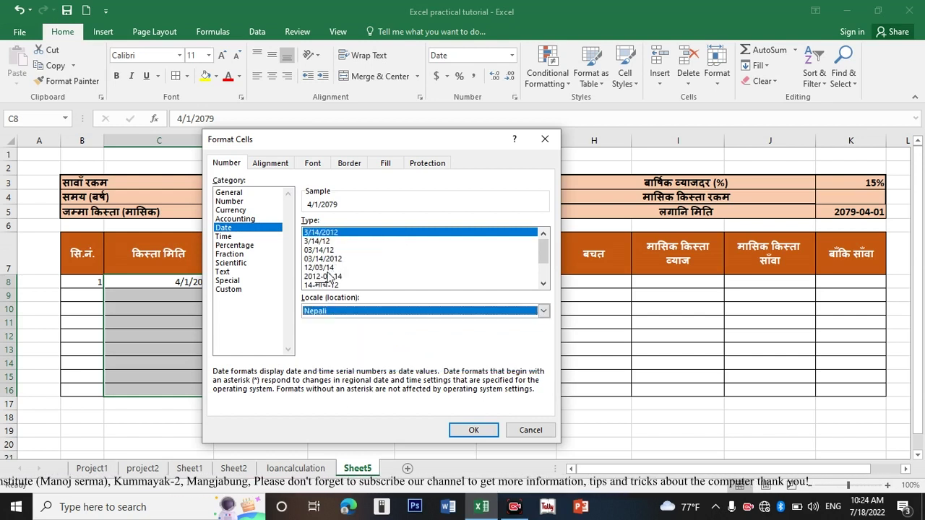
pyautogui.click(329, 276)
pyautogui.click(460, 430)
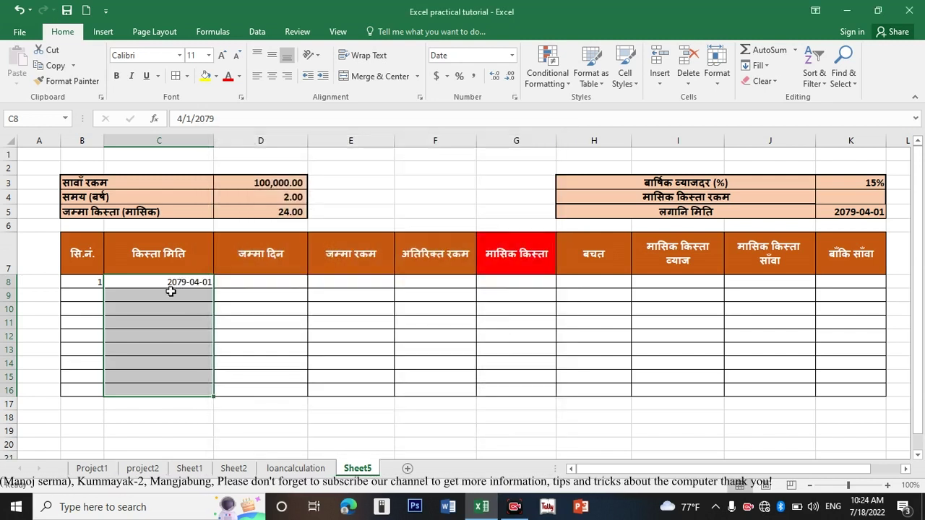
pyautogui.doubleClick(217, 141)
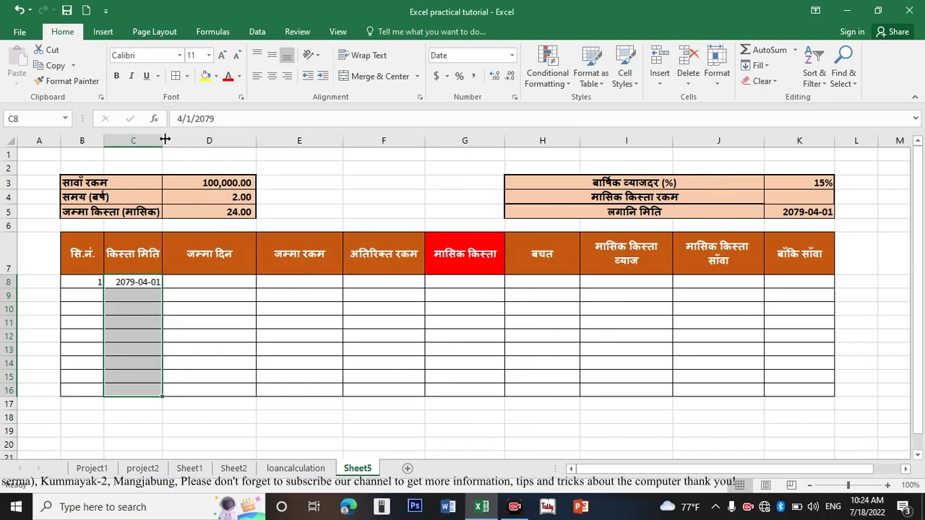
pyautogui.moveTo(162, 141); pyautogui.dragTo(198, 140)
# Enter 0 days in D8 and set E8's total to =D3, the 100,000.00 loan.
pyautogui.click(262, 286)
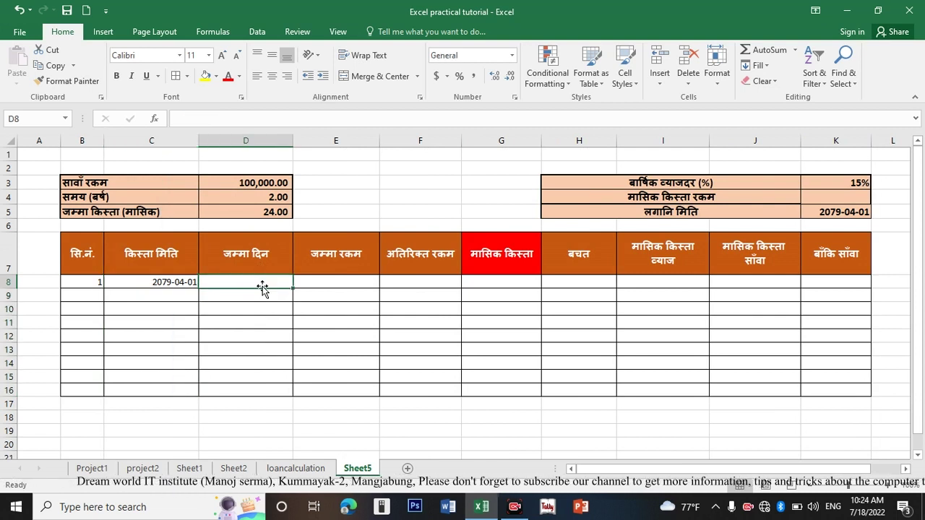
pyautogui.write('0')
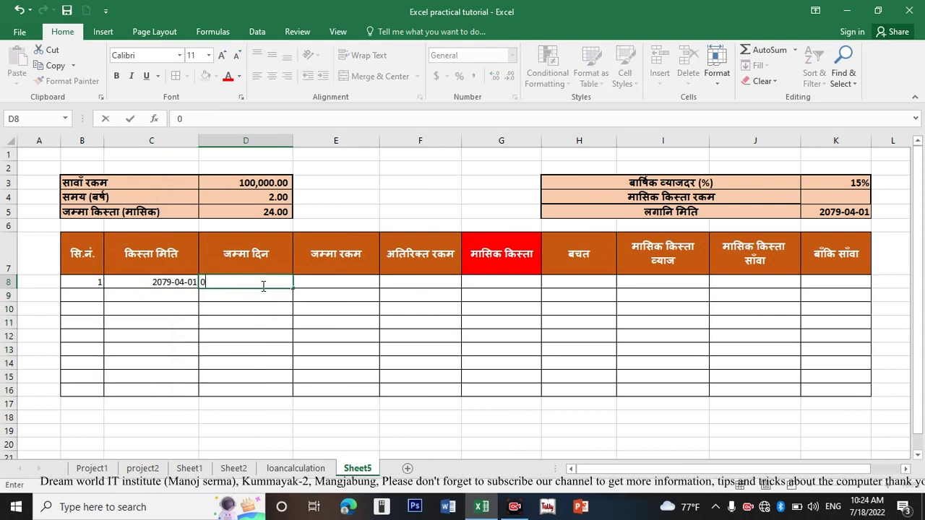
pyautogui.press('Tab')
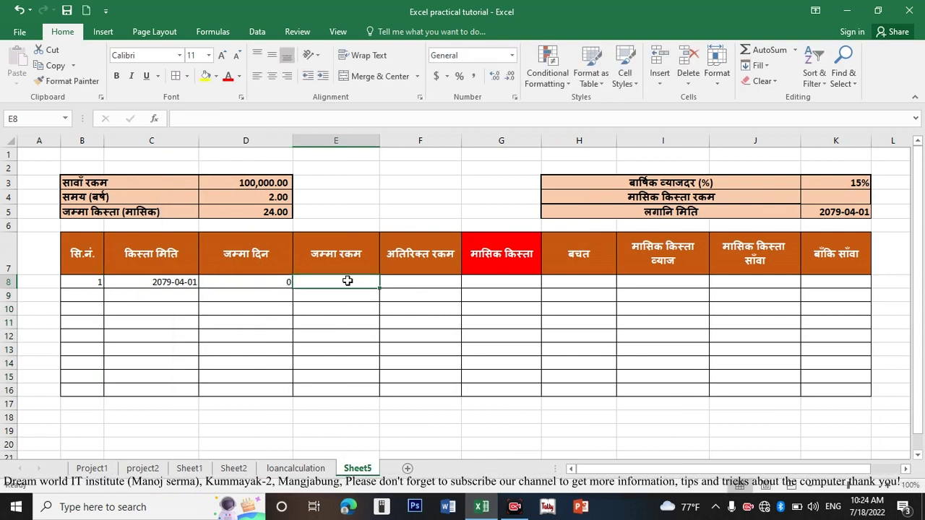
pyautogui.write('=')
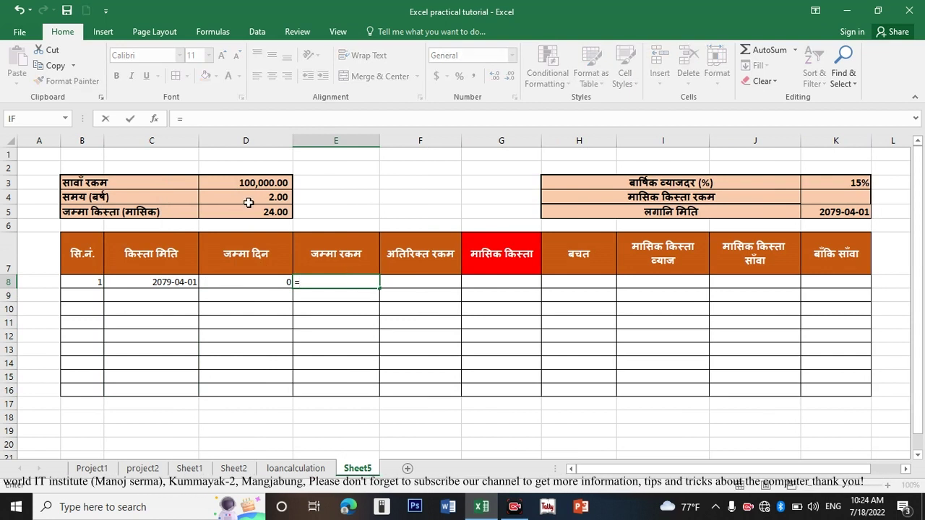
pyautogui.click(257, 183)
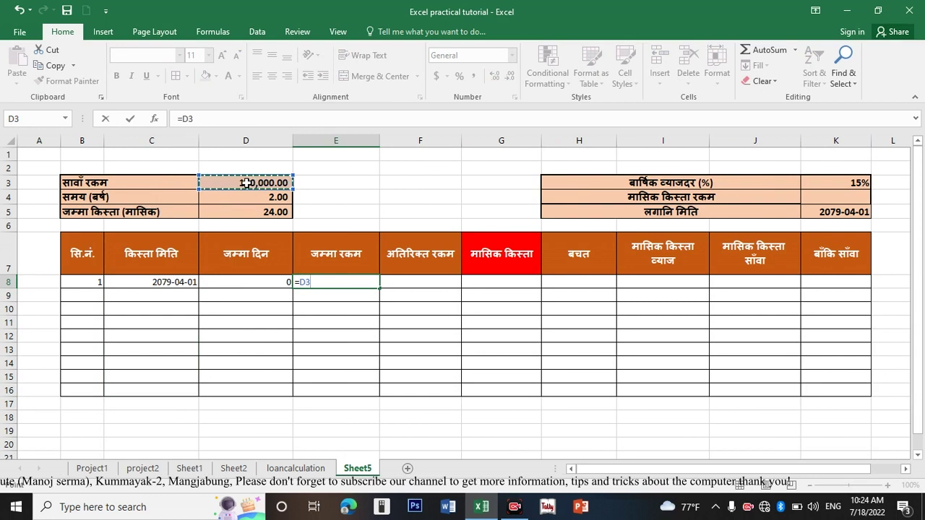
pyautogui.press('Return')
# Fill F8 and G8 with 0, saving H8 with 500, and I8 and J8 with 0.
pyautogui.click(419, 279)
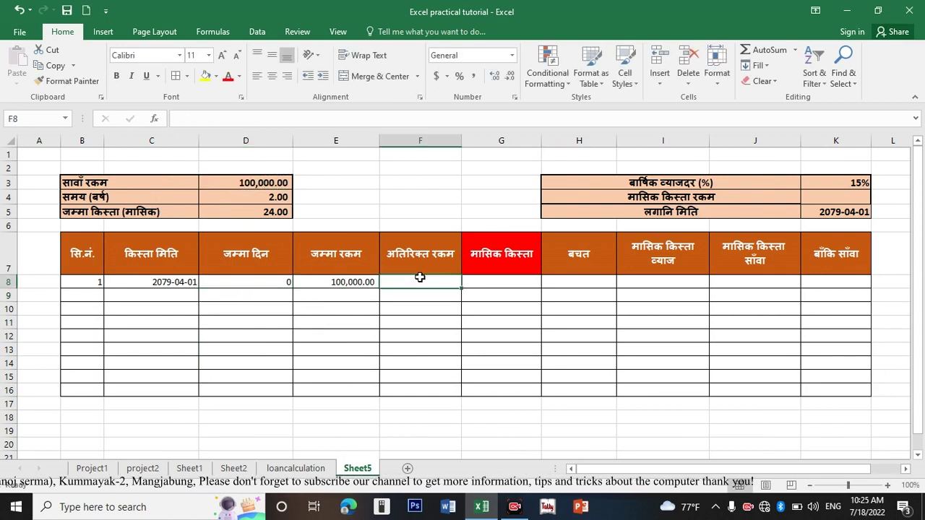
pyautogui.write('0')
pyautogui.press('Tab')
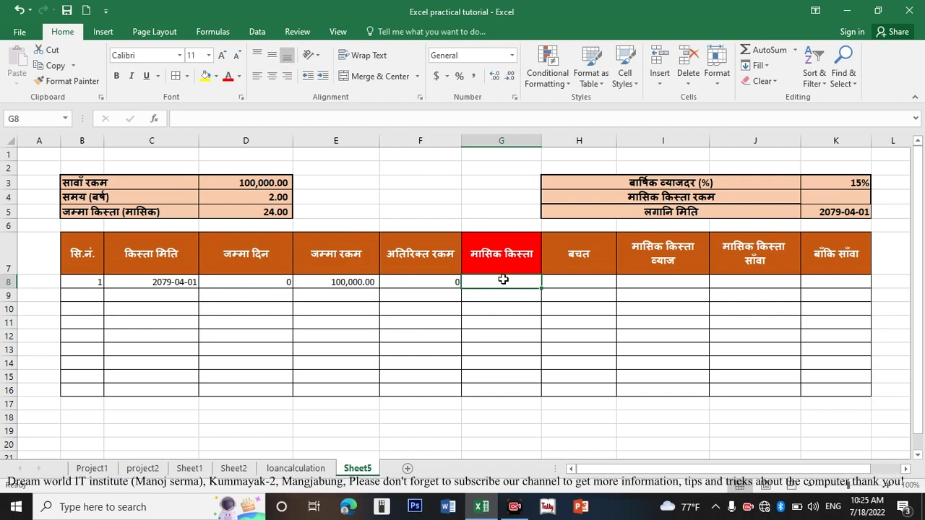
pyautogui.write('0')
pyautogui.press('Tab')
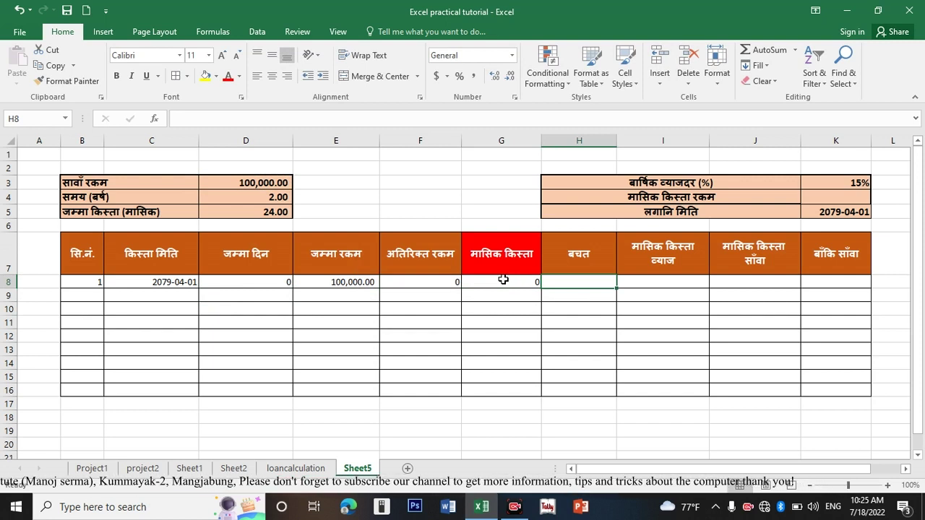
pyautogui.write('5')
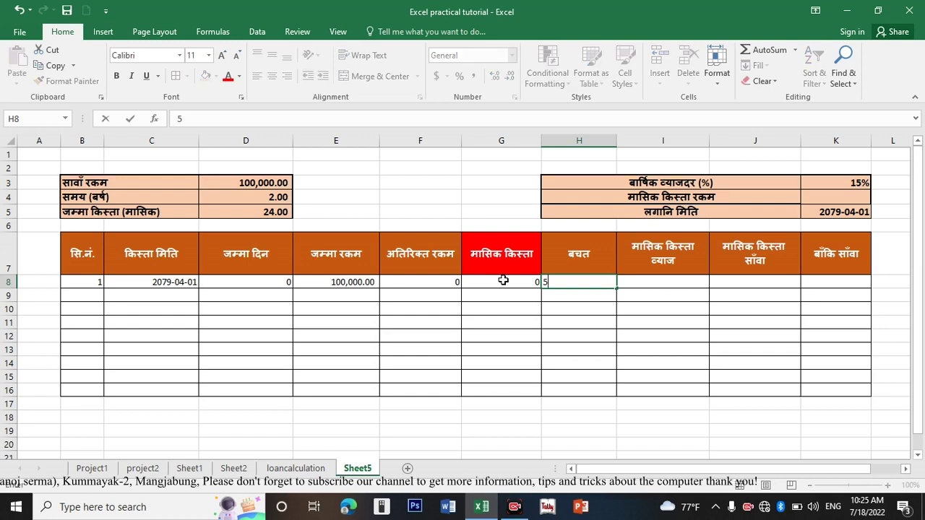
pyautogui.press('Tab')
pyautogui.write('0')
pyautogui.press('Tab')
pyautogui.write('0')
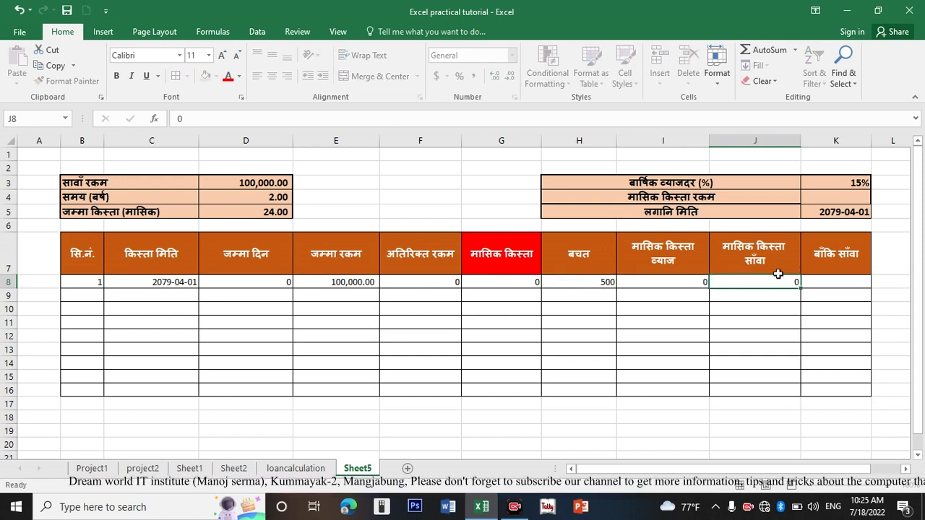
pyautogui.press('Tab')
# Set K8's remaining principal to =D3, the loan amount.
pyautogui.write('=')
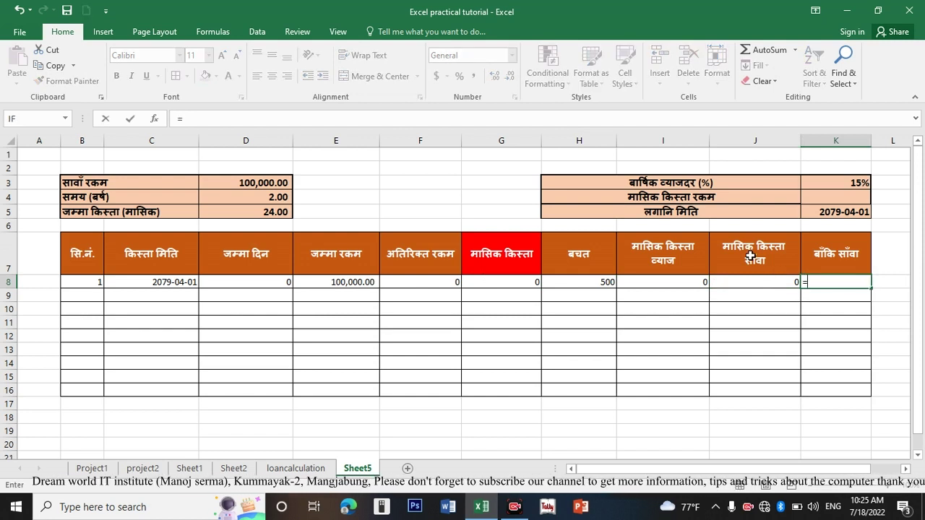
pyautogui.press('Escape')
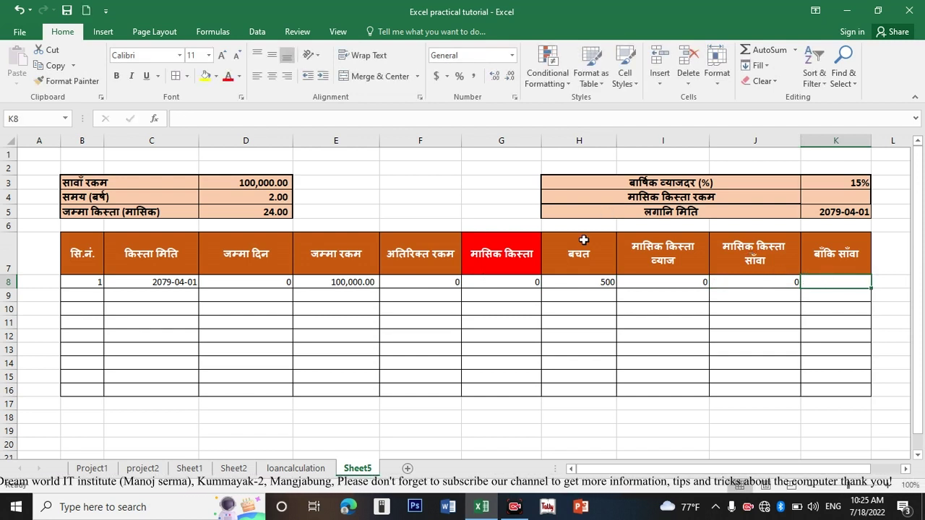
pyautogui.write('=')
pyautogui.click(258, 182)
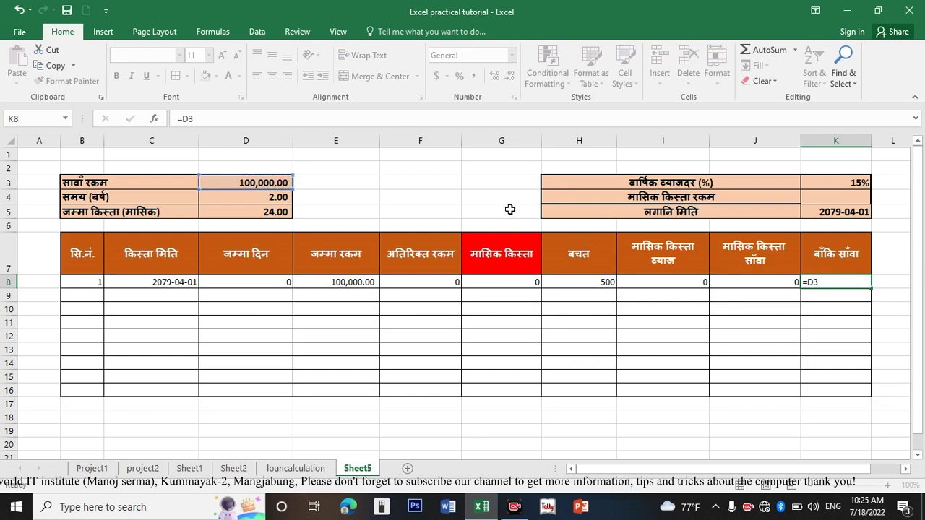
pyautogui.press('Return')
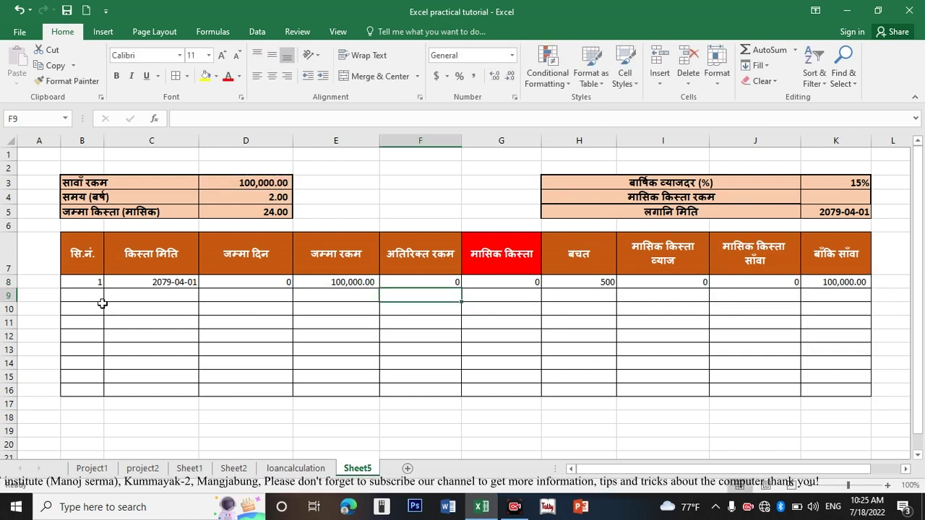
# Enter 2079-5-1 as installment 2's date in C9 and compare it with C8.
pyautogui.click(136, 295)
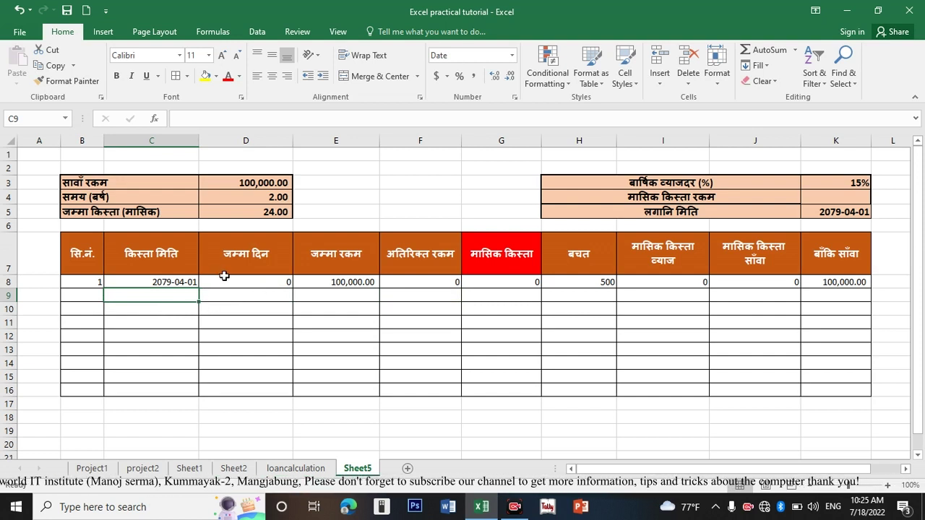
pyautogui.write('2079-5-1')
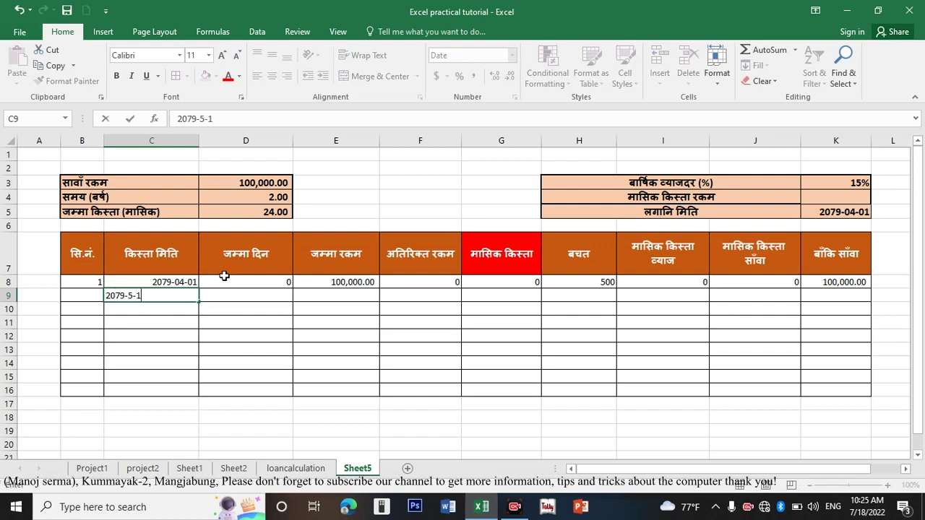
pyautogui.press('Tab')
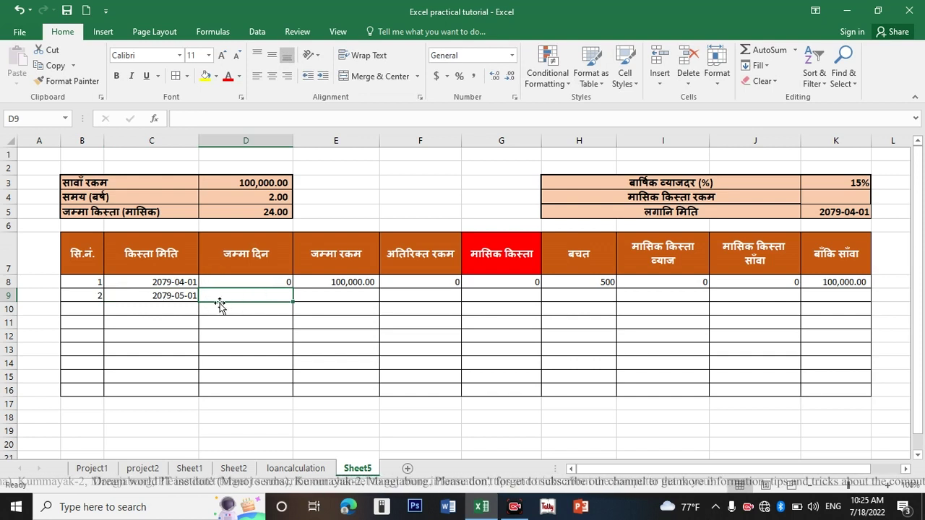
pyautogui.click(181, 284)
pyautogui.click(184, 298)
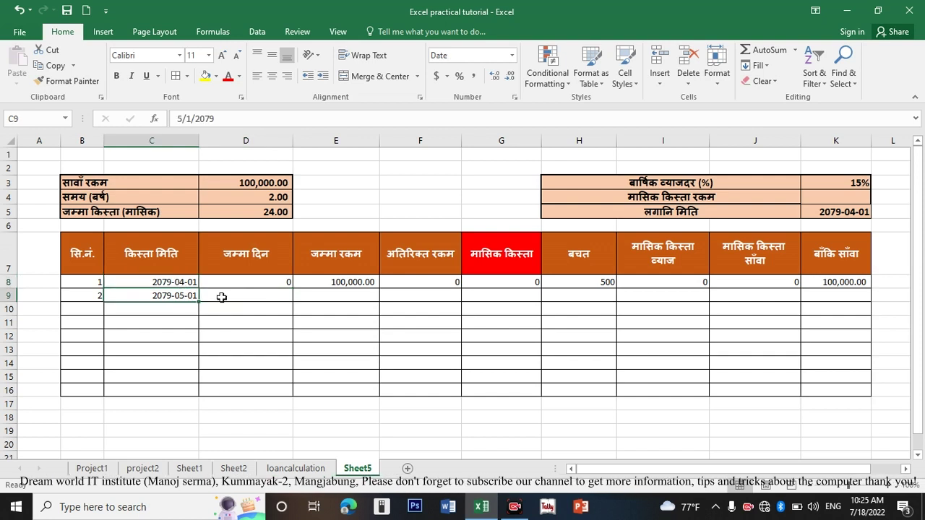
pyautogui.click(244, 293)
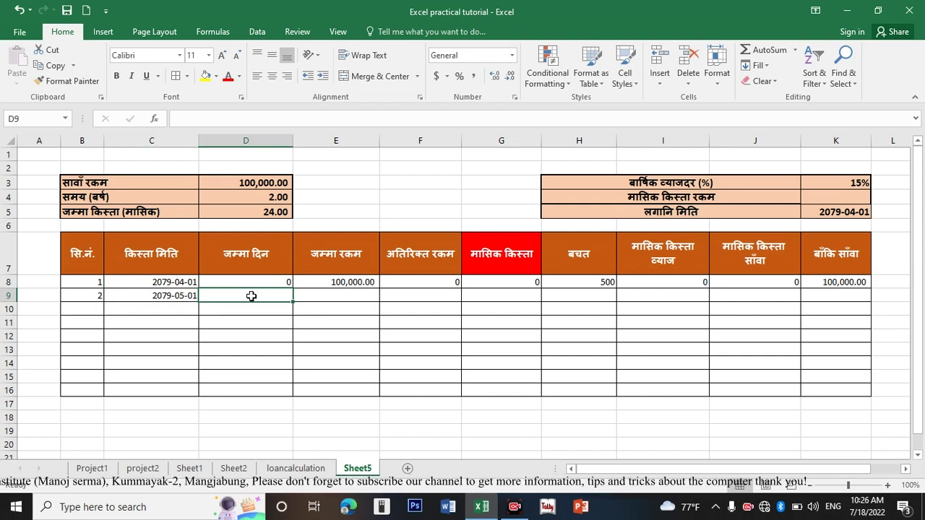
# Enter =C9-C8 in D9 and fill it down, then clear the wrong results in D9:D17.
pyautogui.write('=')
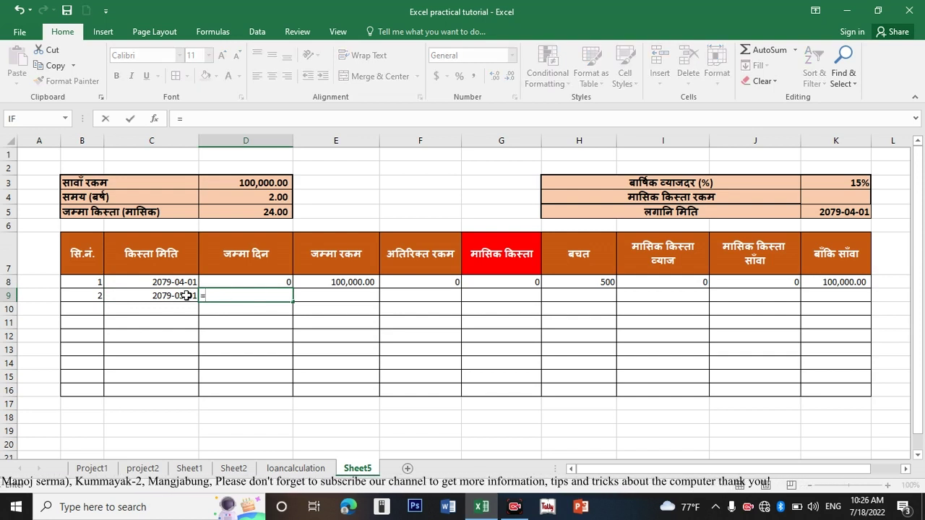
pyautogui.click(167, 297)
pyautogui.write('-')
pyautogui.click(171, 281)
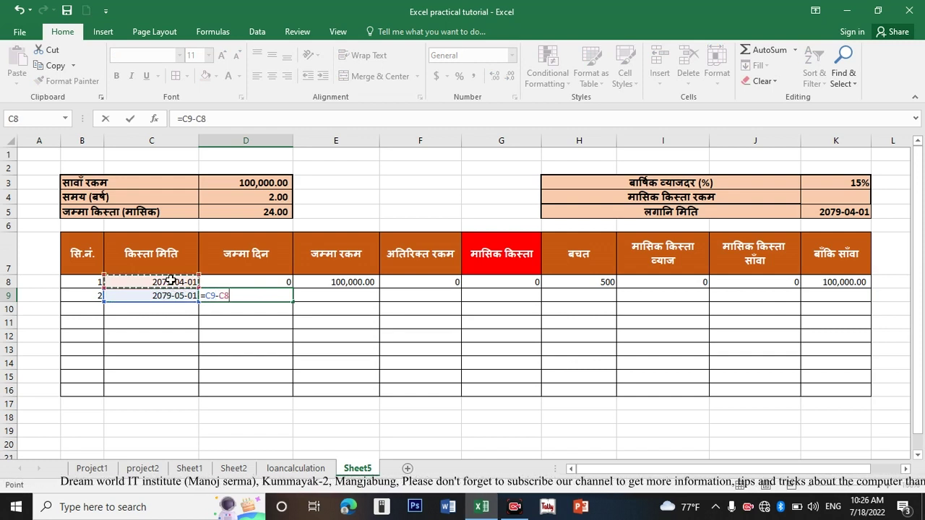
pyautogui.press('Return')
pyautogui.click(266, 293)
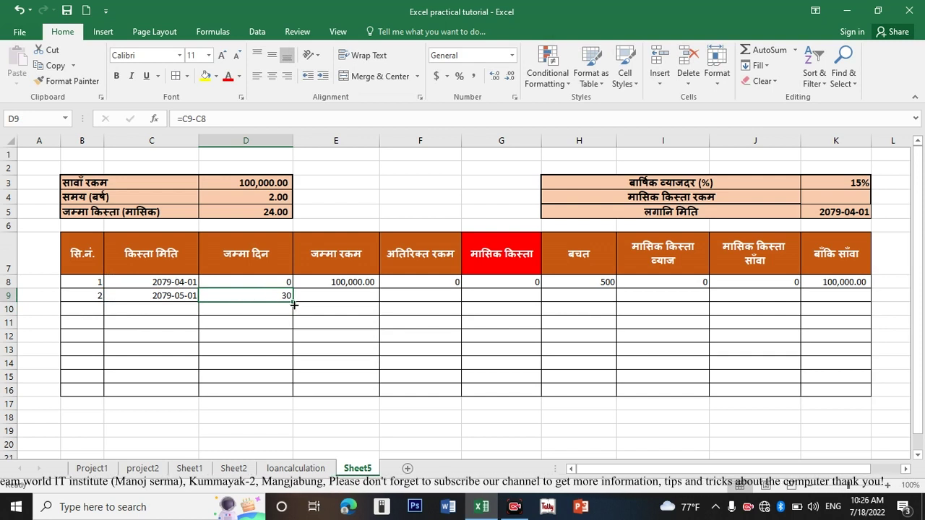
pyautogui.moveTo(293, 305); pyautogui.dragTo(289, 393)
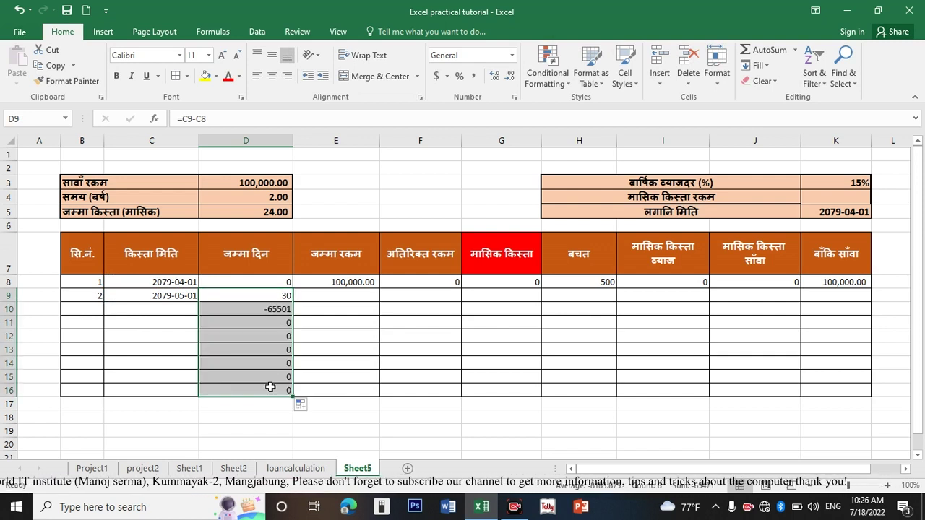
pyautogui.click(256, 309)
pyautogui.click(175, 307)
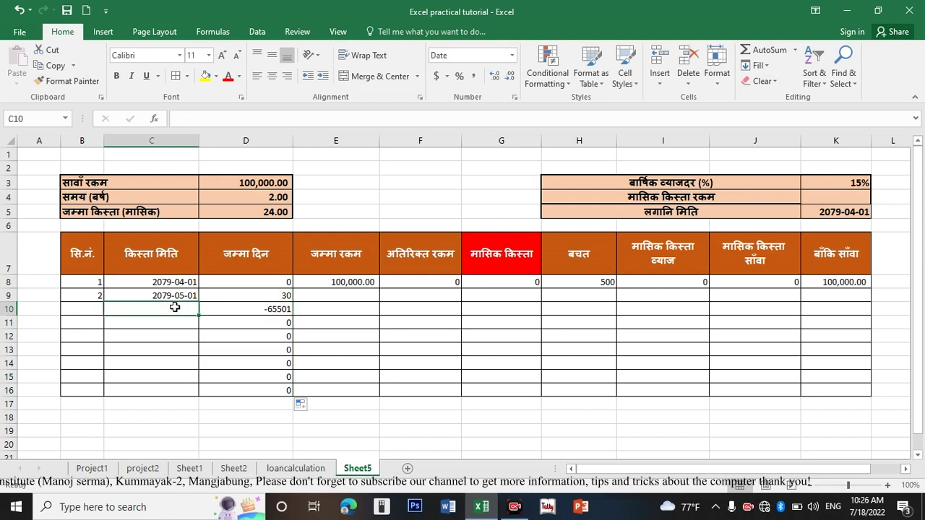
pyautogui.click(275, 296)
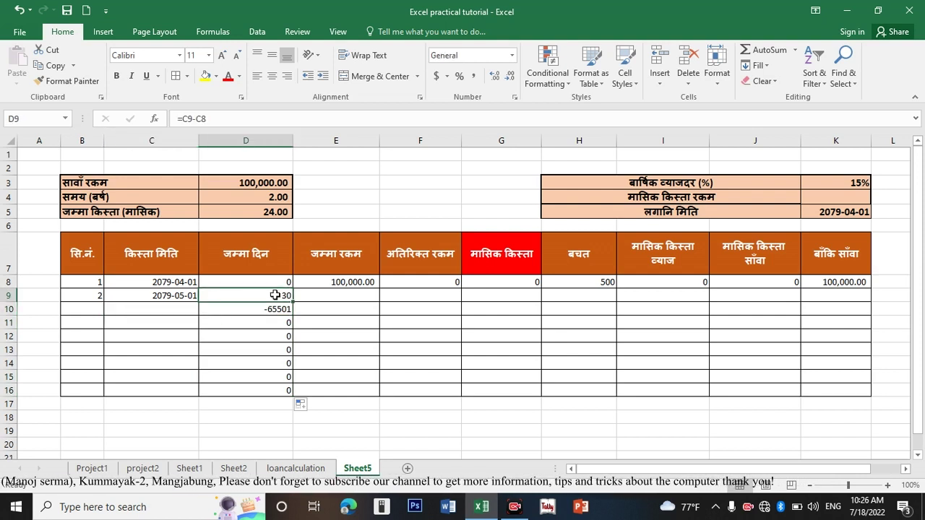
pyautogui.moveTo(275, 296); pyautogui.dragTo(278, 404)
pyautogui.press('Delete')
# Rewrite D9 as =IF(C9="","",C9-C8), giving 30, and select D9:D16.
pyautogui.click(276, 297)
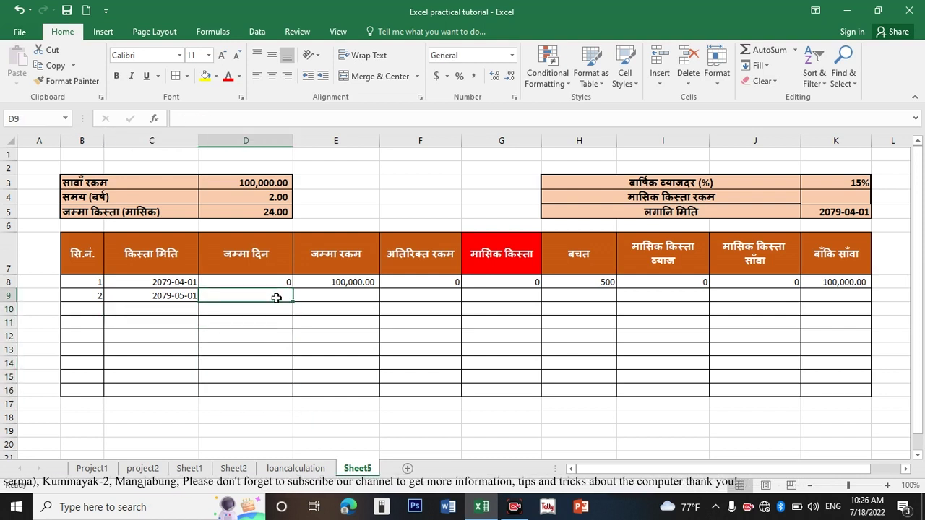
pyautogui.write('=if')
pyautogui.press('Tab')
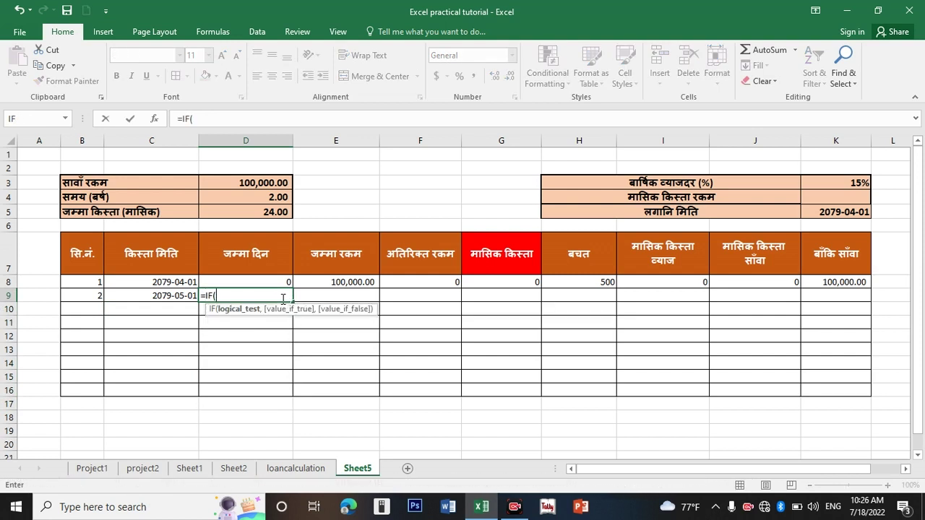
pyautogui.click(171, 295)
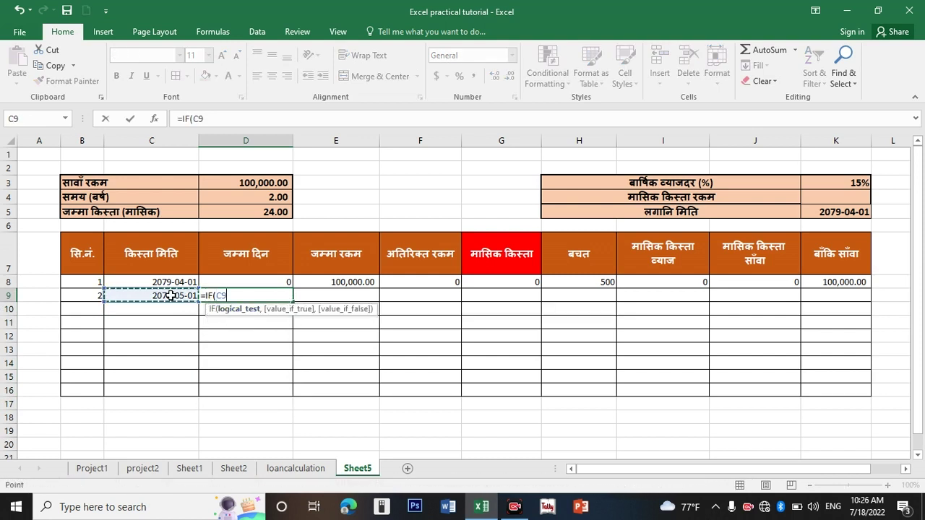
pyautogui.write('=')
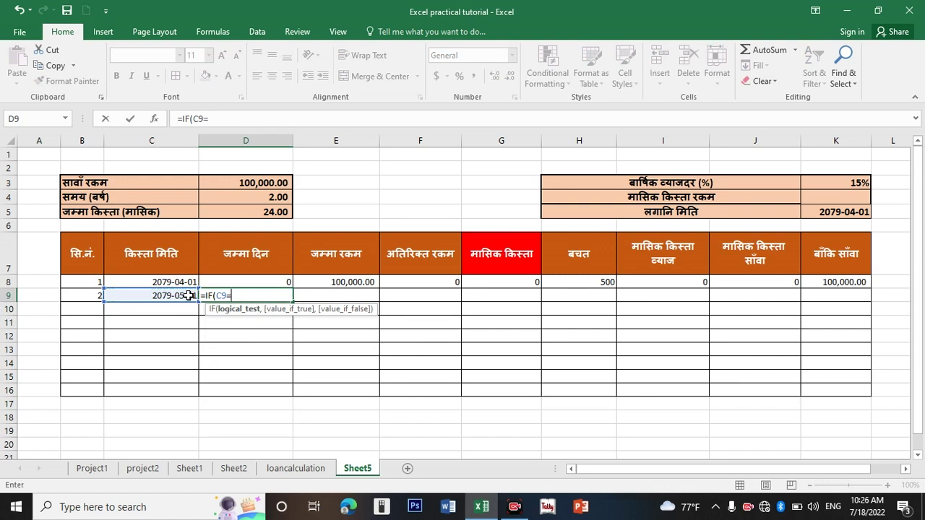
pyautogui.write('"","",')
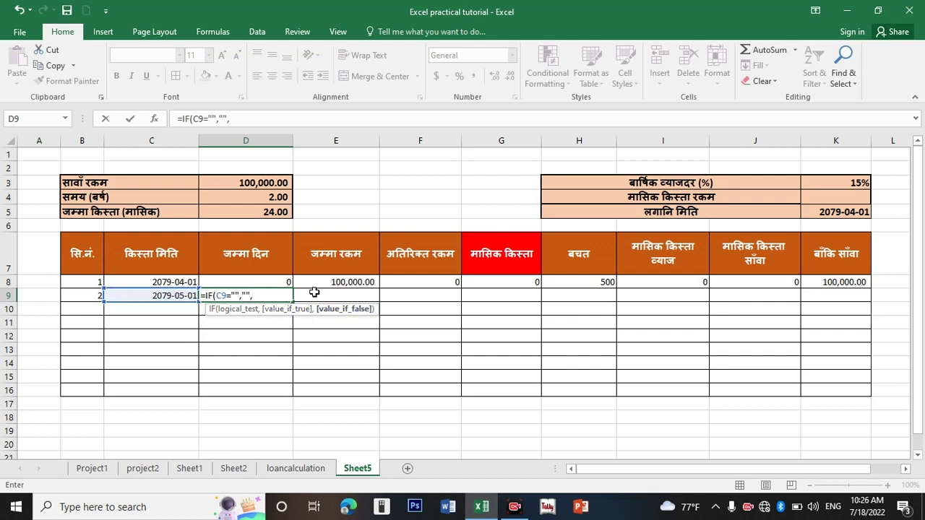
pyautogui.click(174, 296)
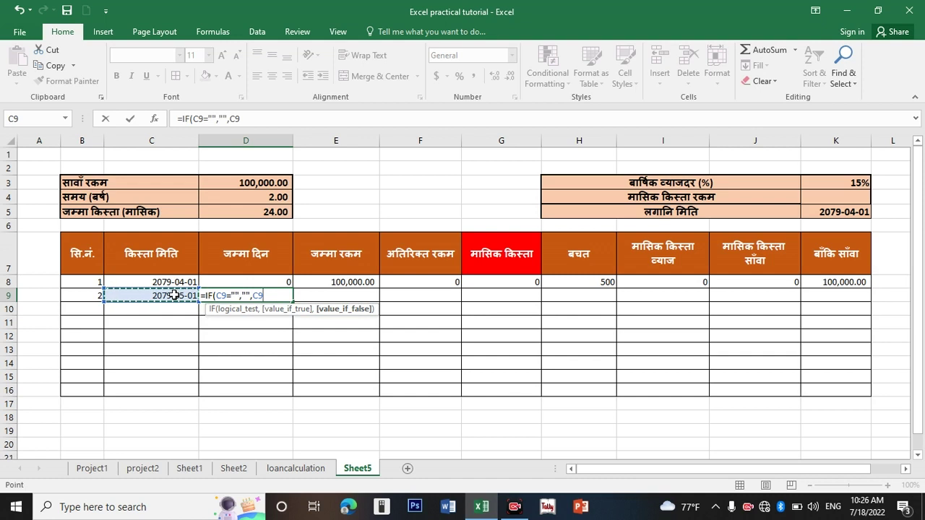
pyautogui.write('-')
pyautogui.click(173, 286)
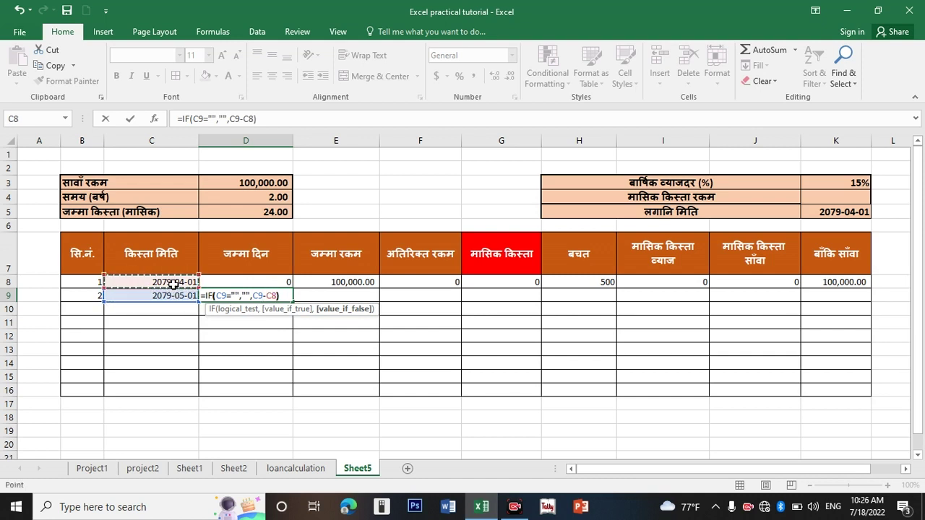
pyautogui.press('Return')
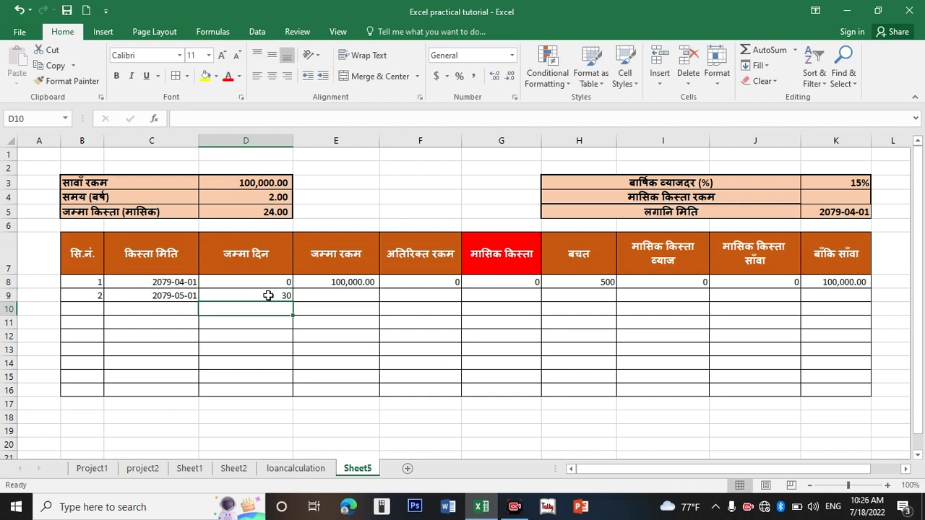
pyautogui.click(268, 295)
pyautogui.moveTo(269, 296); pyautogui.dragTo(264, 389)
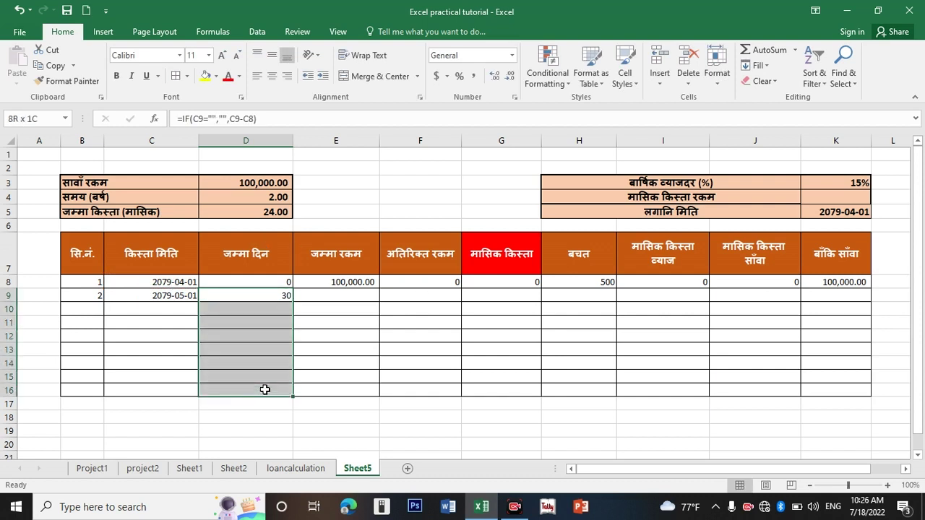
# Apply the custom format 0 "Days" to D9:D16 so D9 reads 30 Days.
pyautogui.click(511, 55)
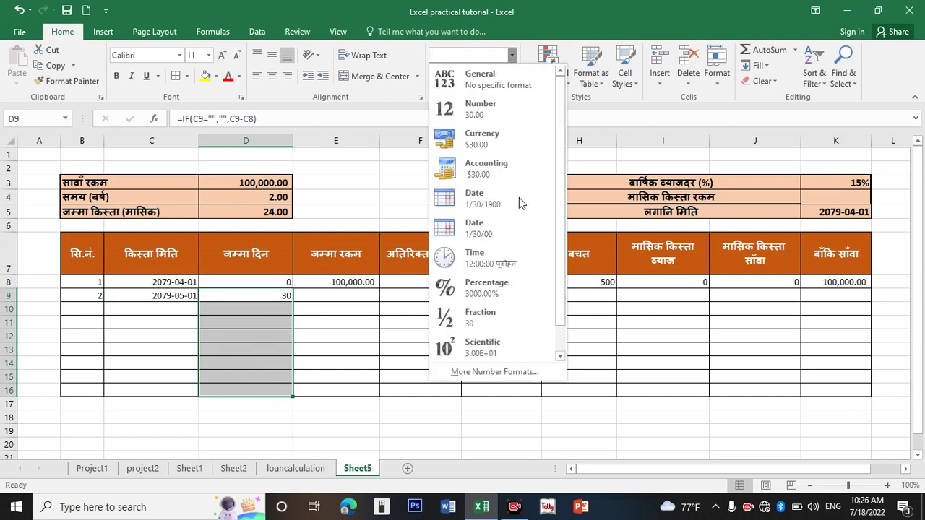
pyautogui.click(495, 372)
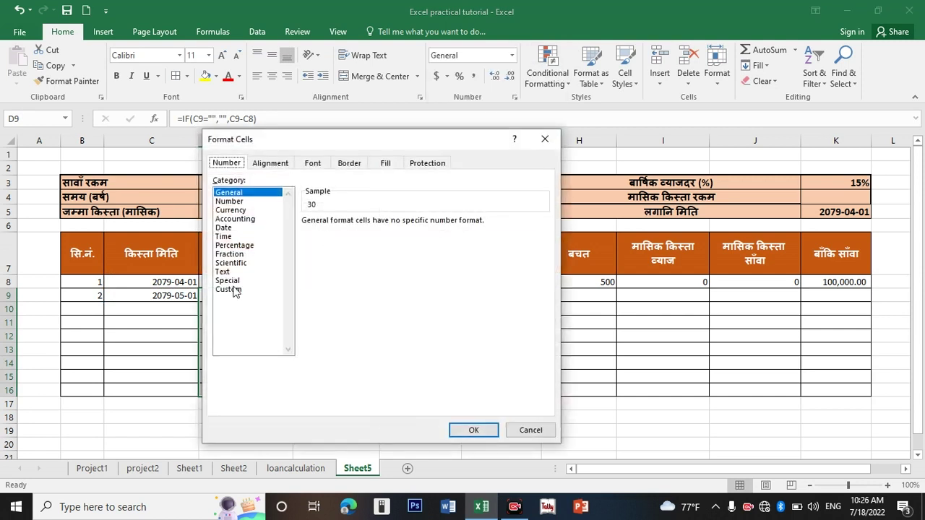
pyautogui.click(228, 289)
pyautogui.moveTo(386, 146); pyautogui.dragTo(654, 146)
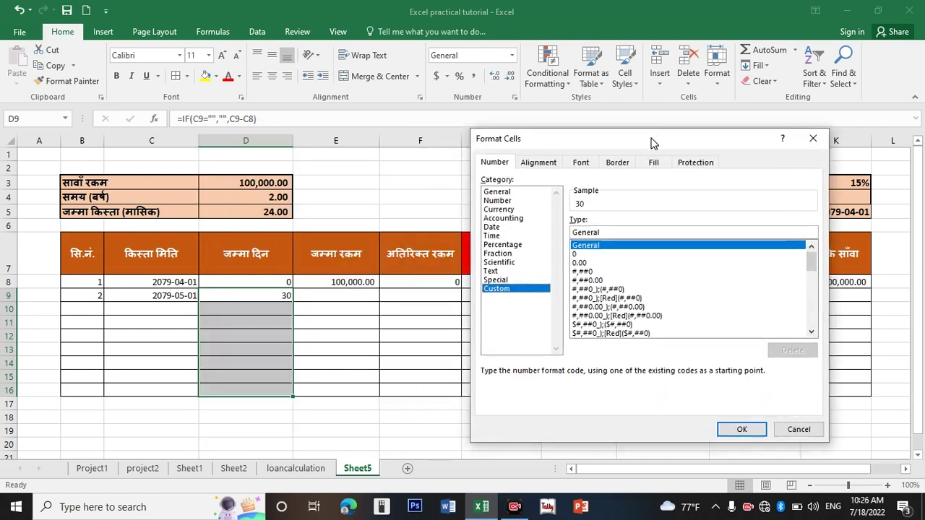
pyautogui.doubleClick(614, 233)
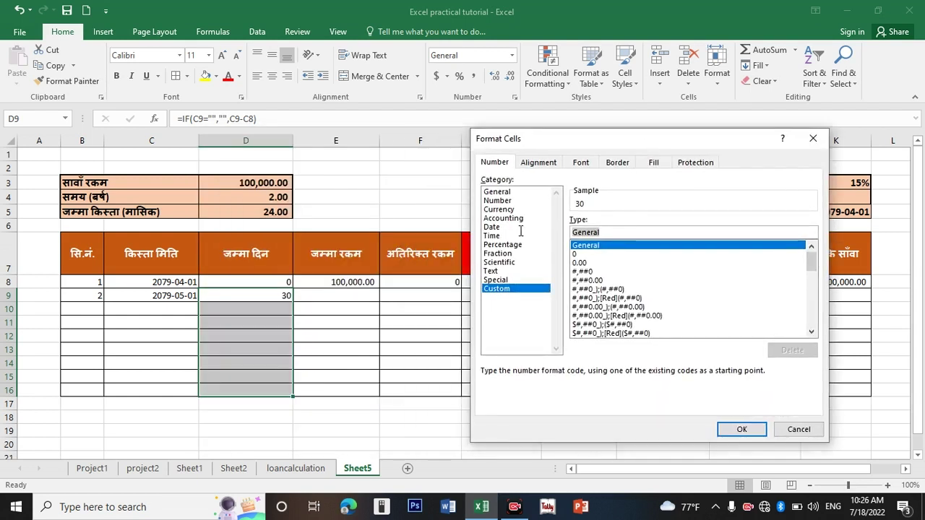
pyautogui.press('BackSpace')
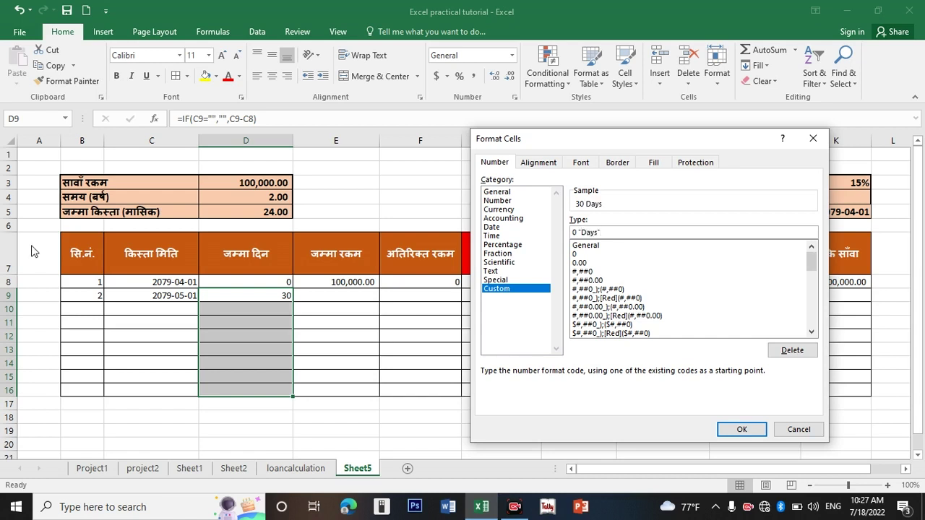
pyautogui.click(740, 431)
pyautogui.click(276, 309)
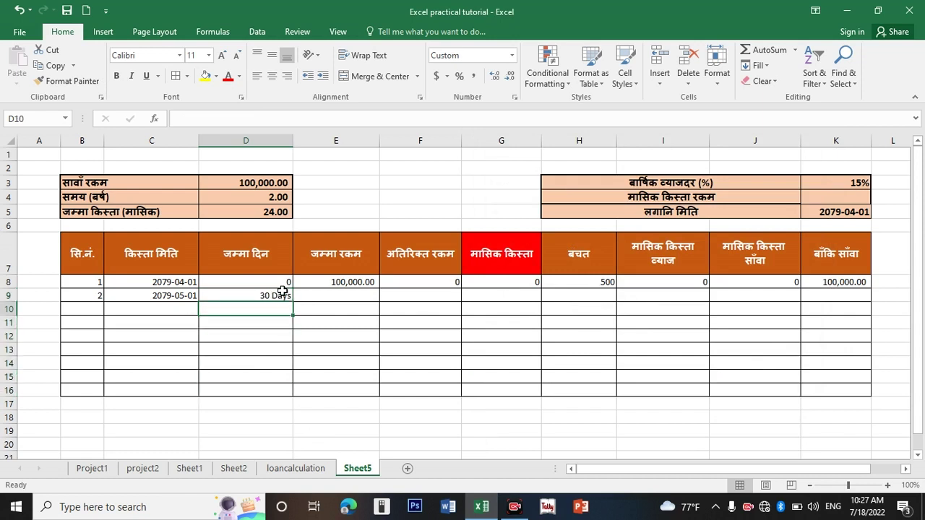
pyautogui.moveTo(333, 284)
pyautogui.mouseDown()
pyautogui.moveTo(597, 300)
pyautogui.moveTo(833, 391)
pyautogui.mouseUp()
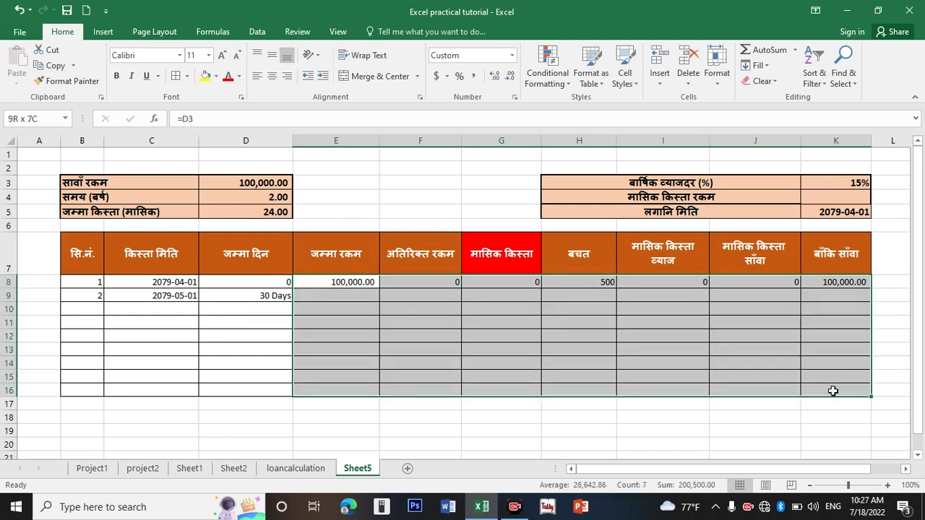
# Give E8:K16 the custom format "Rs." 0.00 so E8 reads Rs. 100000.00.
pyautogui.click(335, 282)
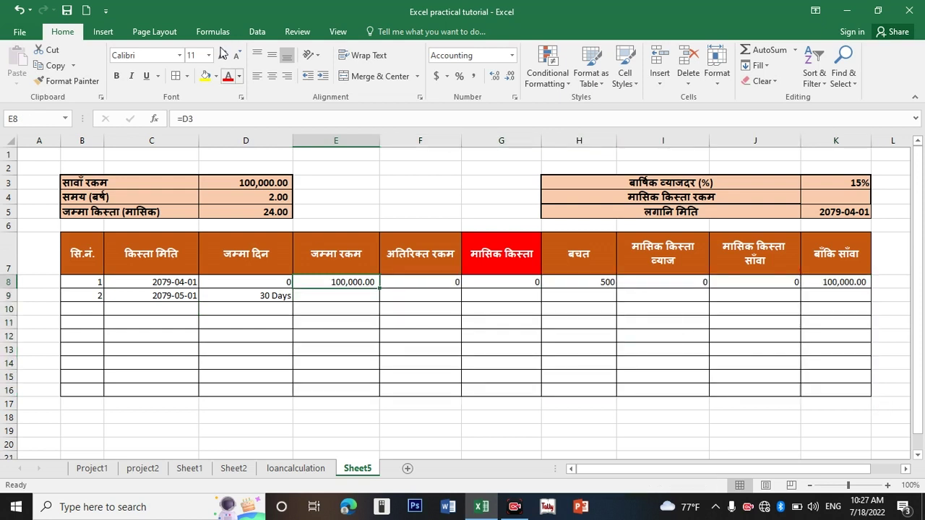
pyautogui.click(361, 297)
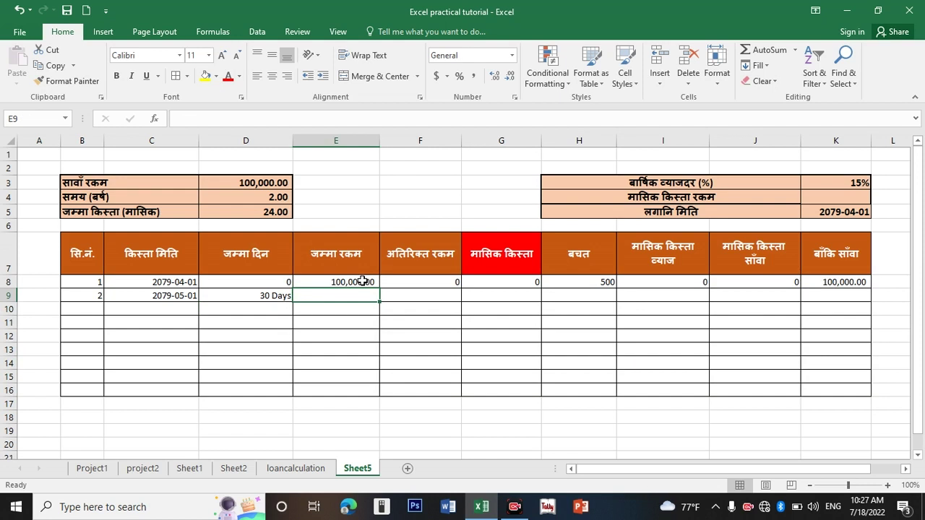
pyautogui.moveTo(363, 282); pyautogui.dragTo(842, 393)
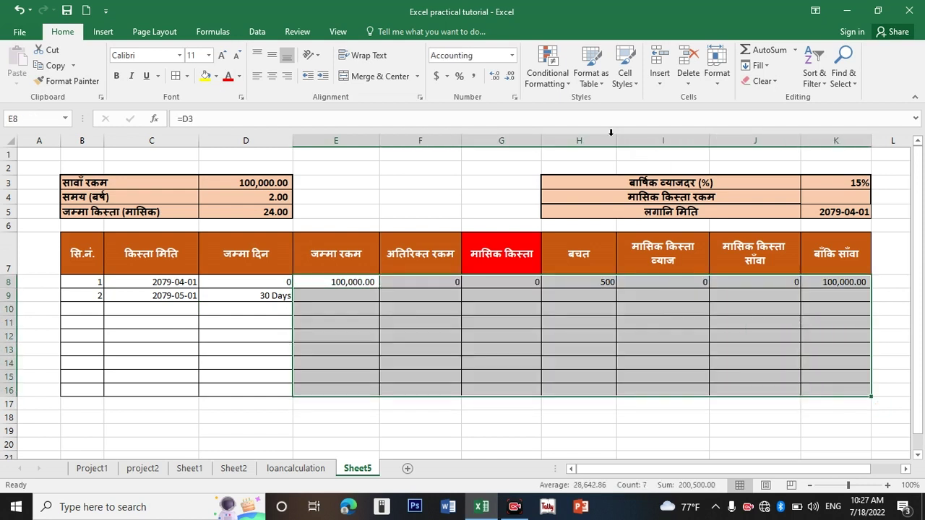
pyautogui.click(511, 60)
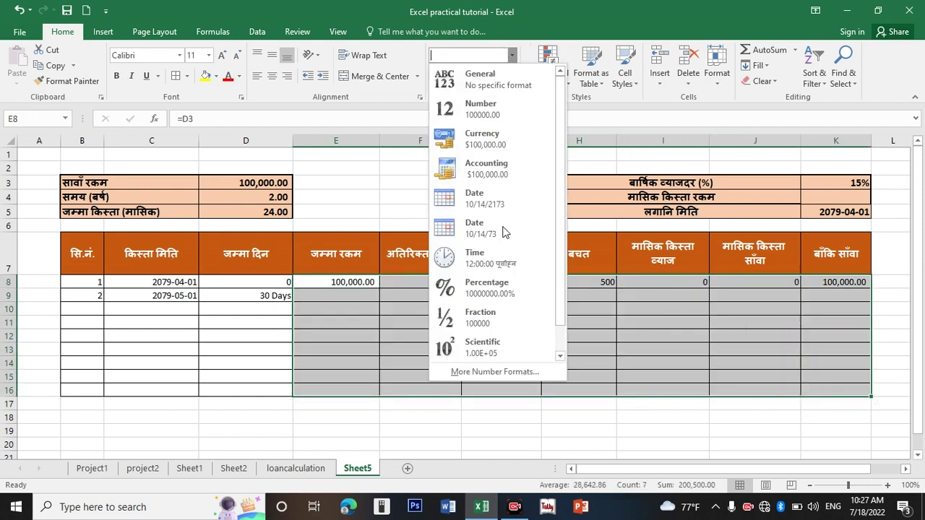
pyautogui.click(497, 369)
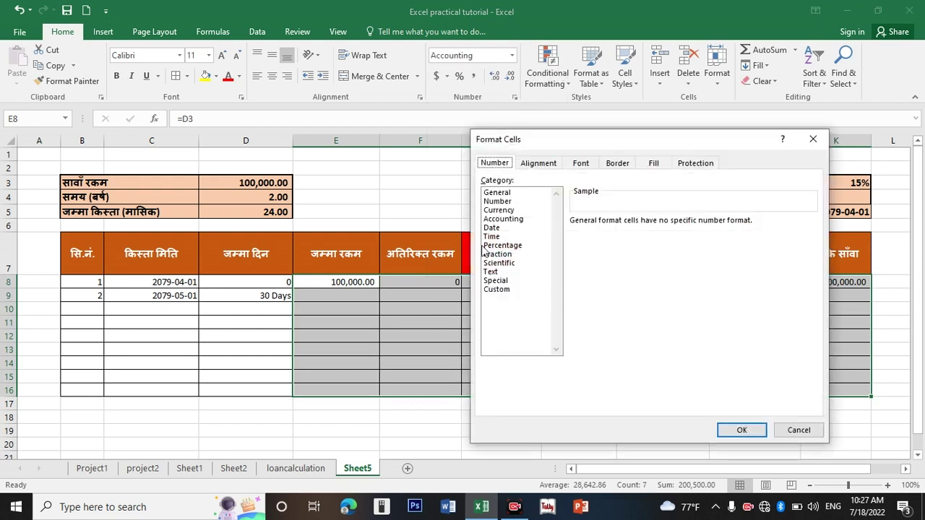
pyautogui.click(511, 289)
pyautogui.moveTo(646, 232); pyautogui.dragTo(543, 229)
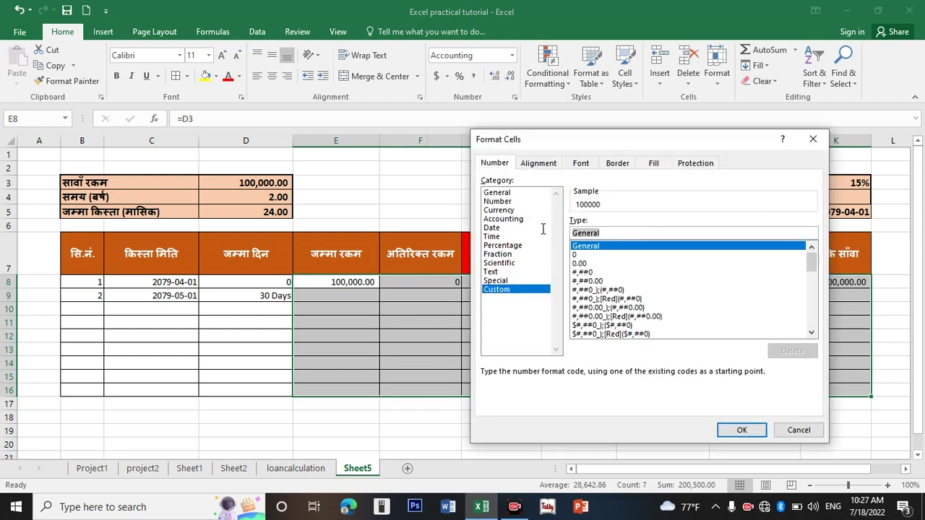
pyautogui.press('BackSpace')
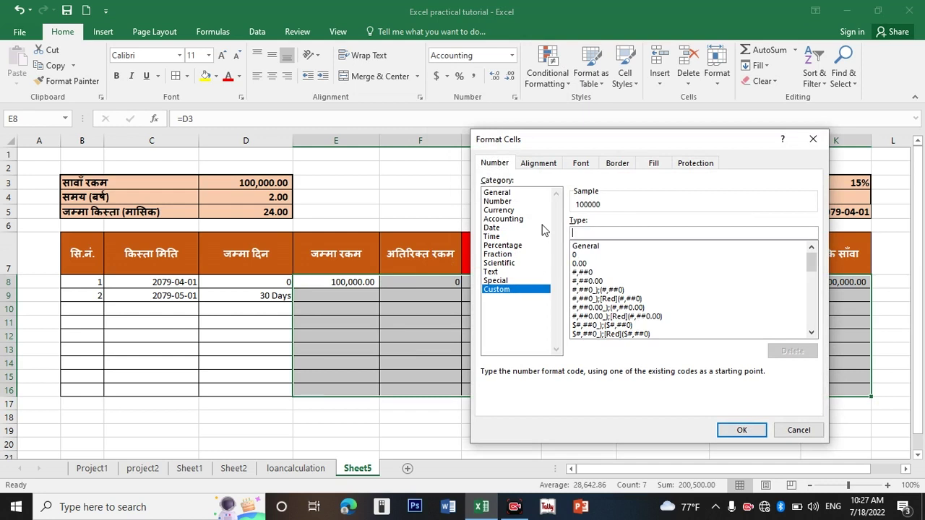
pyautogui.write('"Rs." ')
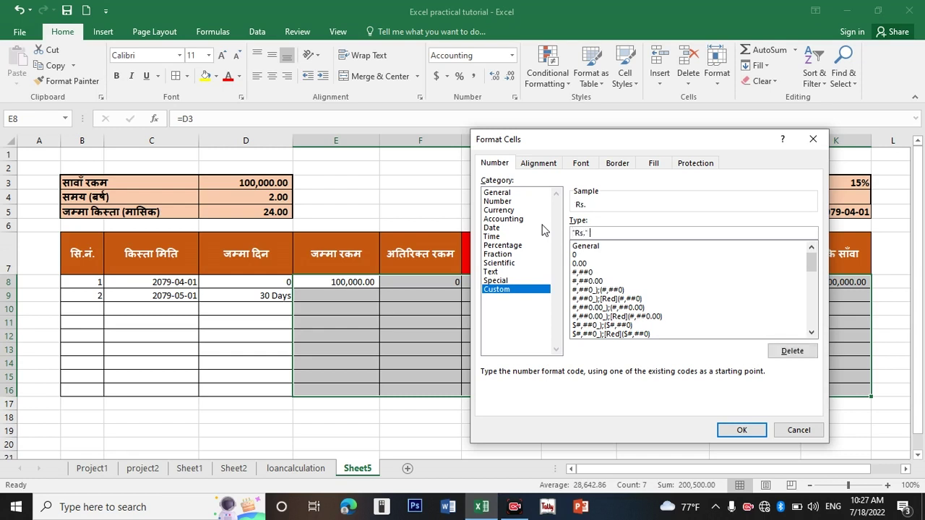
pyautogui.write('0')
pyautogui.click(742, 430)
pyautogui.click(349, 307)
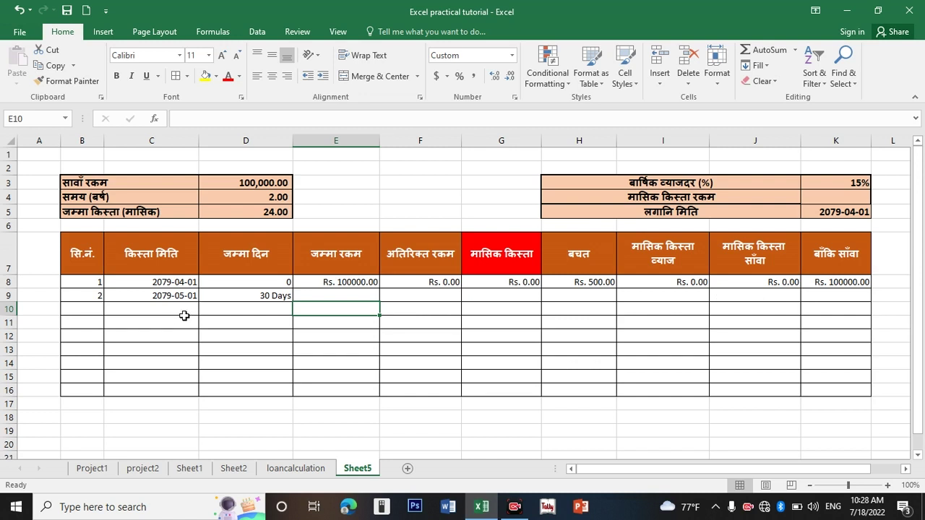
# Try =K8 in E9 and fill it down, then undo the fill that gave zero rows.
pyautogui.click(346, 296)
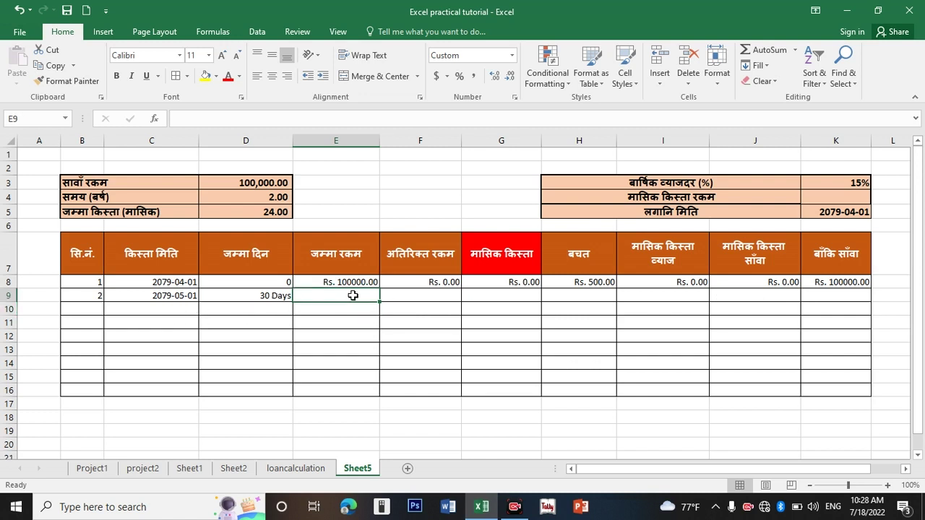
pyautogui.write('=')
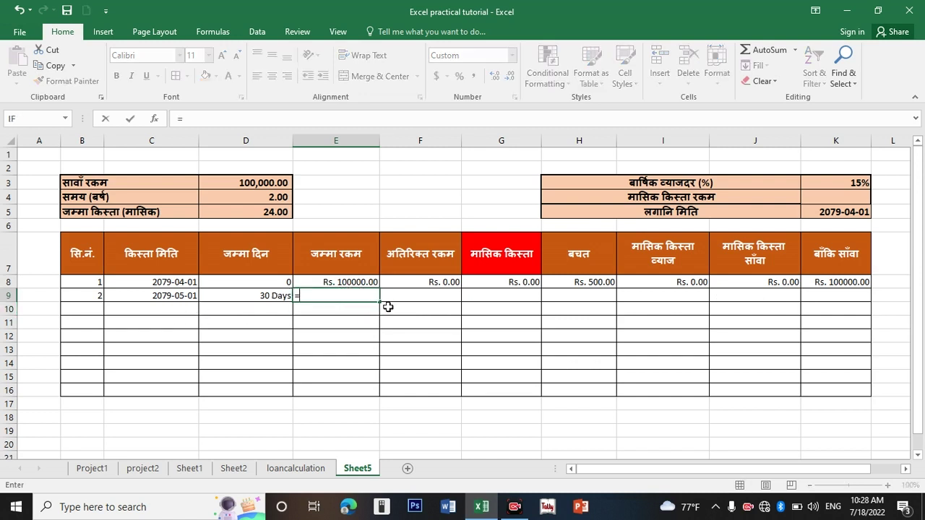
pyautogui.click(842, 284)
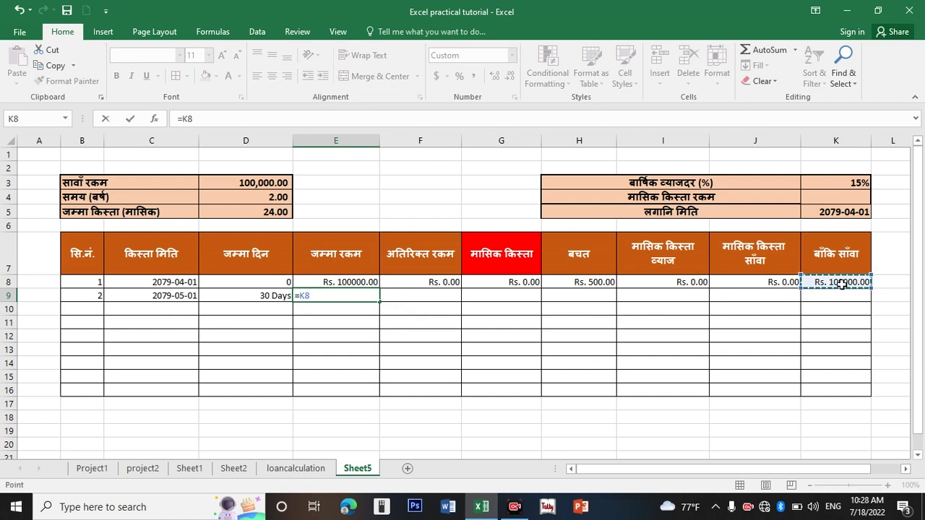
pyautogui.press('Return')
pyautogui.press('Up')
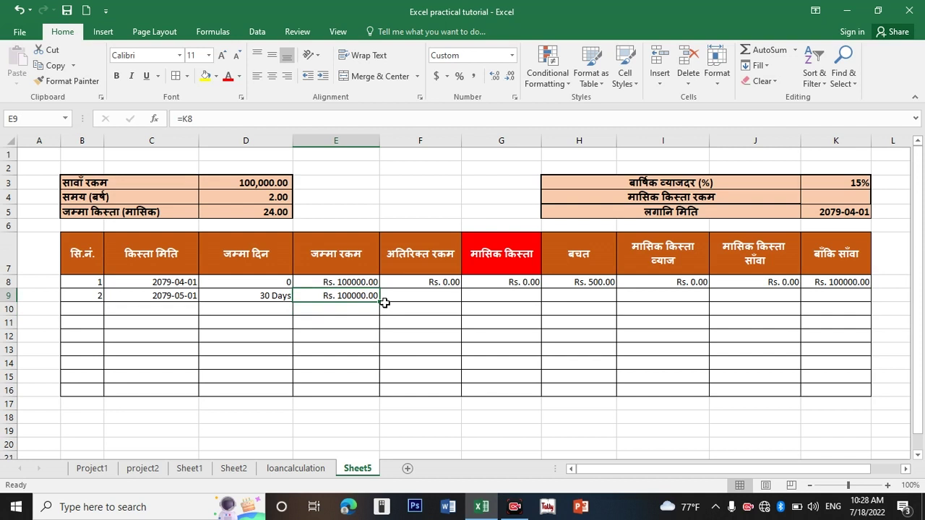
pyautogui.moveTo(382, 303); pyautogui.dragTo(381, 394)
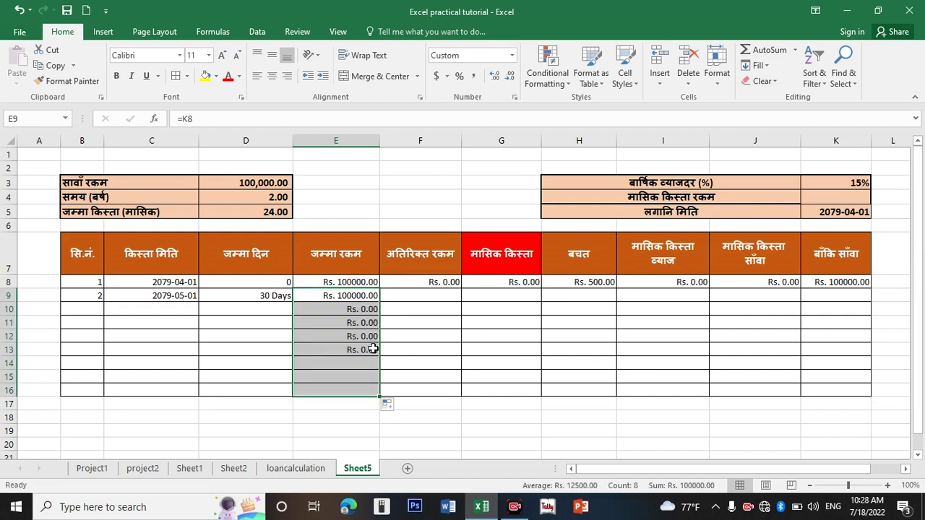
pyautogui.hotkey('ctrl', 'z')
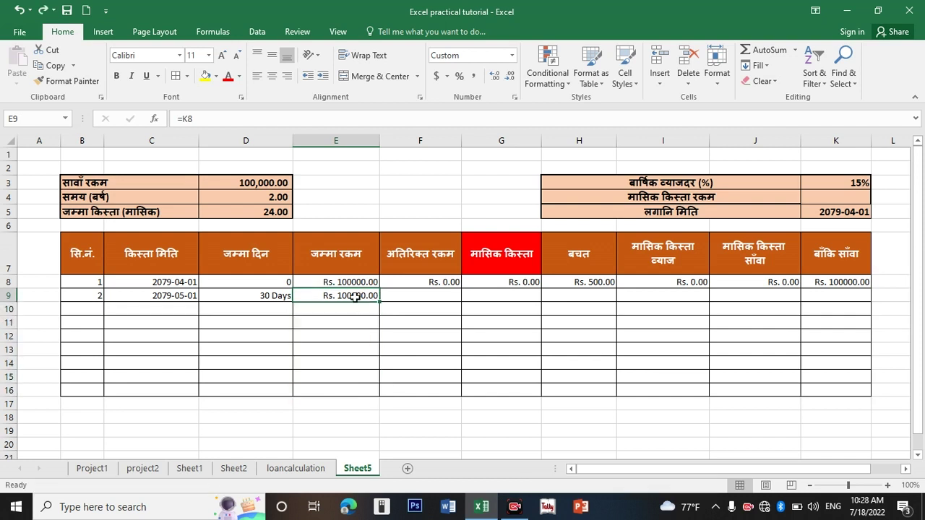
# Enter =IF(C9="","",K8) in E9 and fill it down through E16.
pyautogui.write('=')
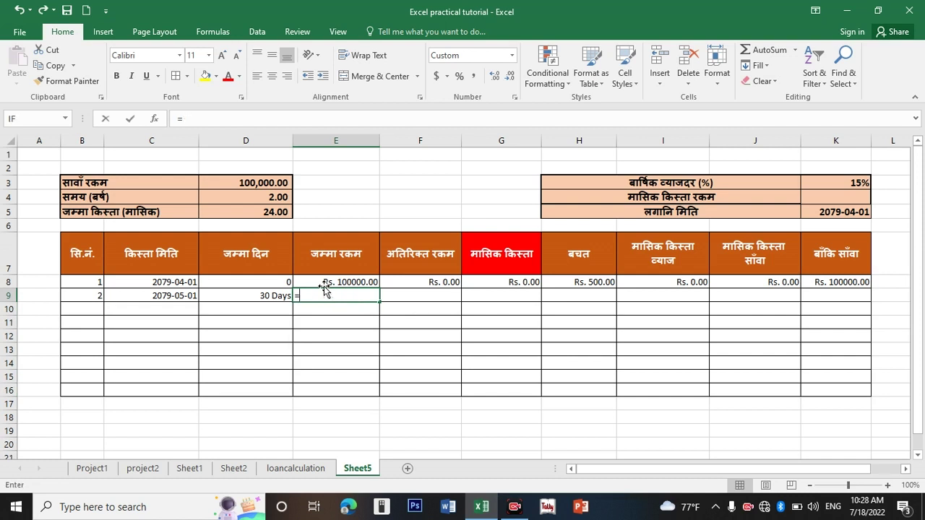
pyautogui.write('IF(')
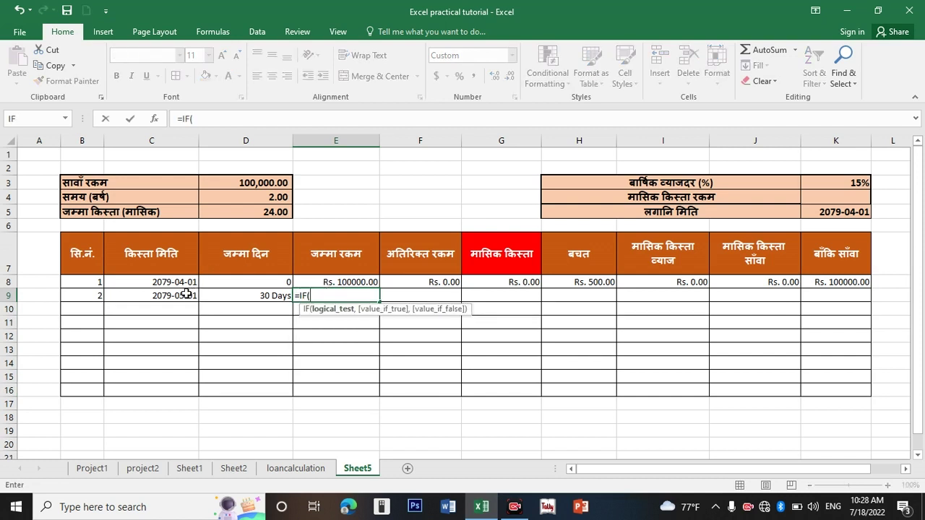
pyautogui.click(188, 294)
pyautogui.write('="","",')
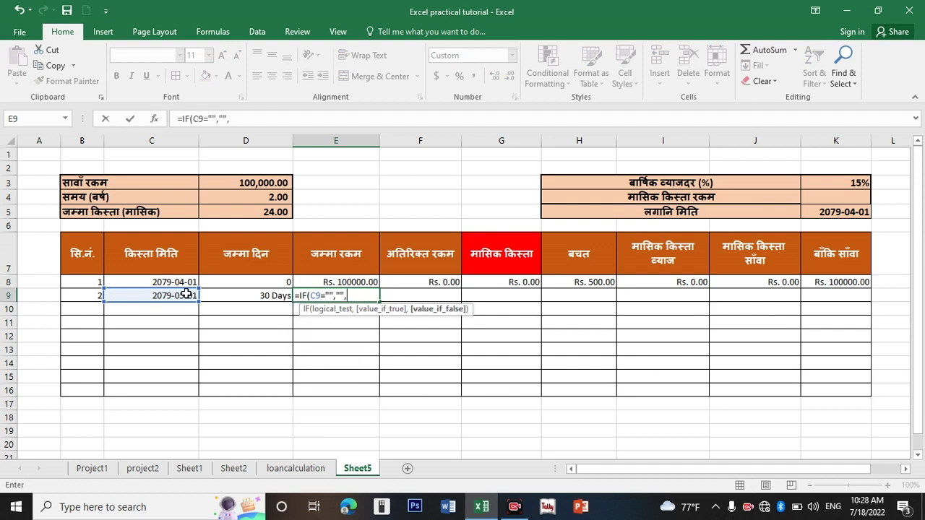
pyautogui.click(832, 282)
pyautogui.press('Return')
pyautogui.click(349, 295)
pyautogui.doubleClick(378, 302)
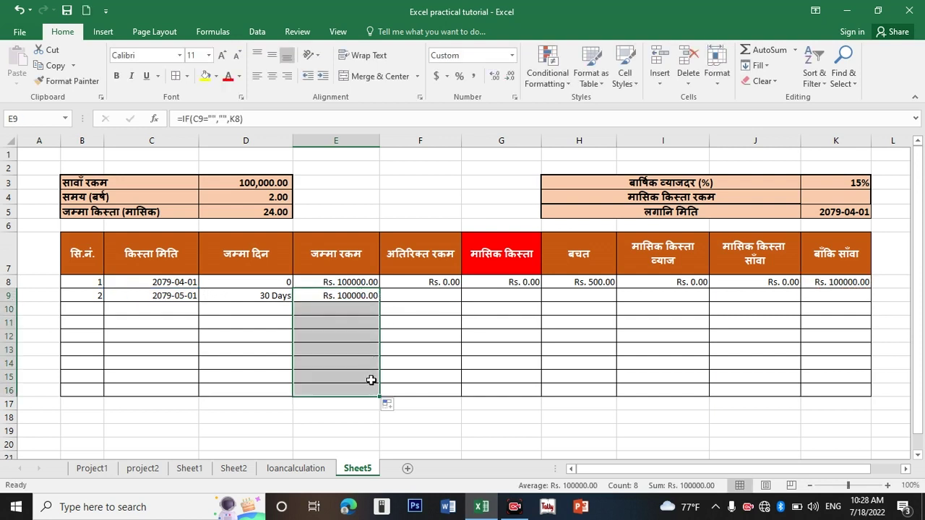
pyautogui.click(370, 350)
pyautogui.click(361, 309)
pyautogui.click(152, 308)
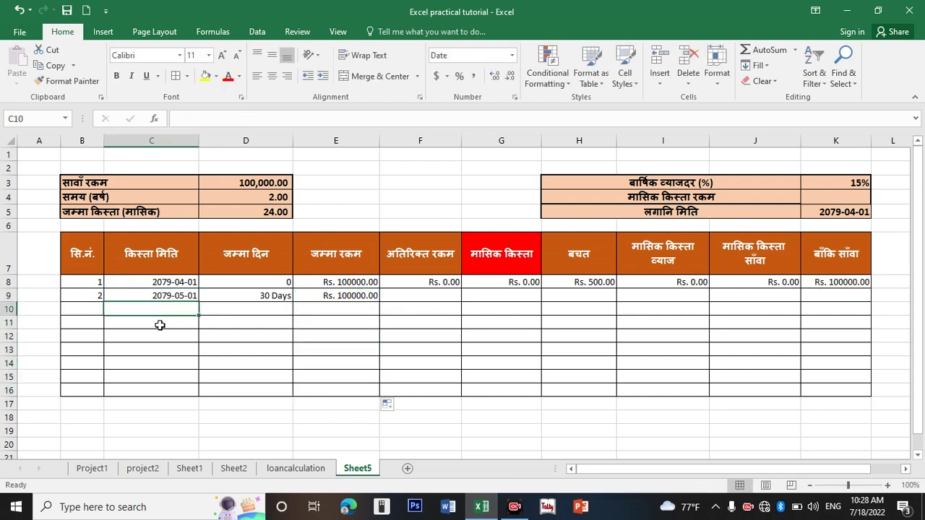
pyautogui.click(447, 295)
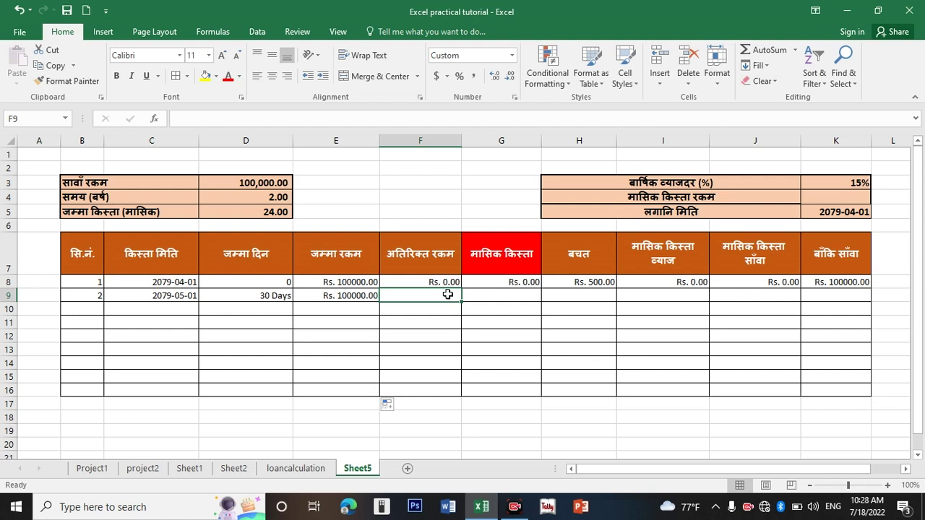
# Start G9's formula as =IF(C9="","", with the absolute loan amount $D$3.
pyautogui.click(478, 295)
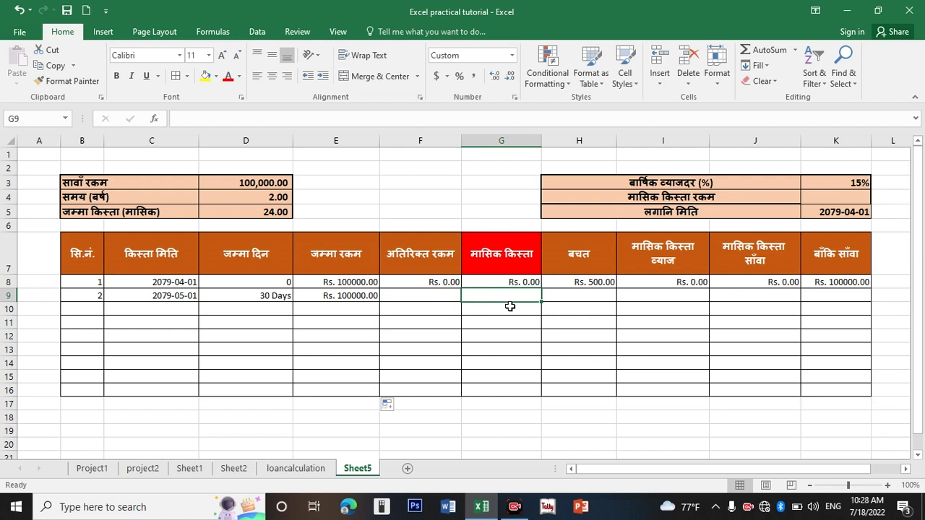
pyautogui.write('=')
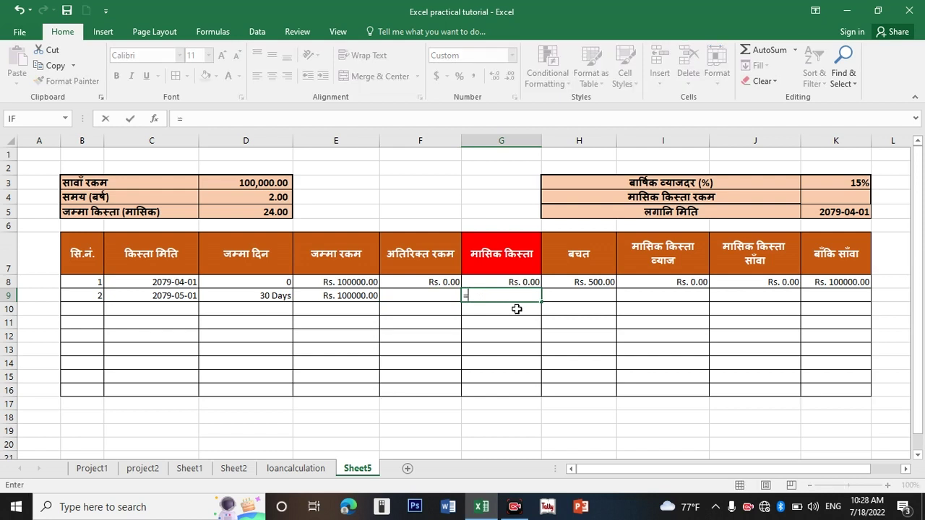
pyautogui.write('if')
pyautogui.press('Tab')
pyautogui.click(177, 297)
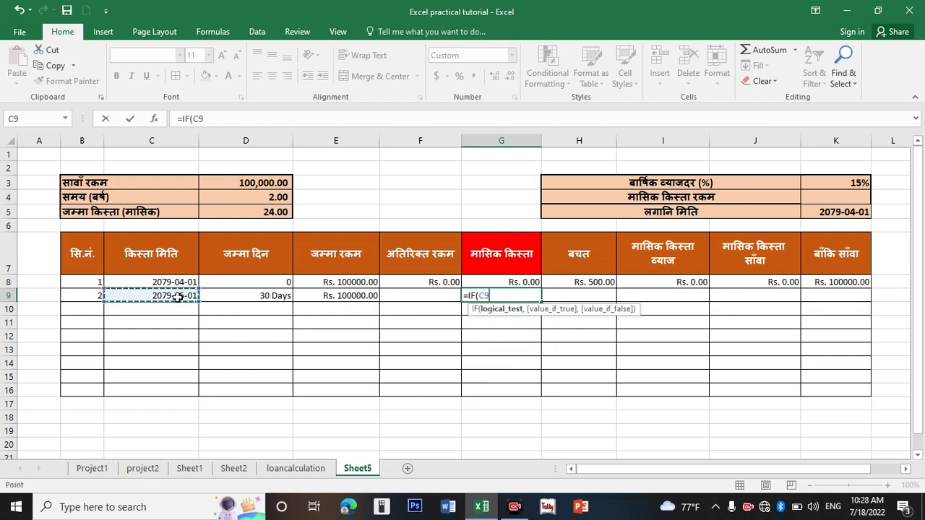
pyautogui.write('="","",')
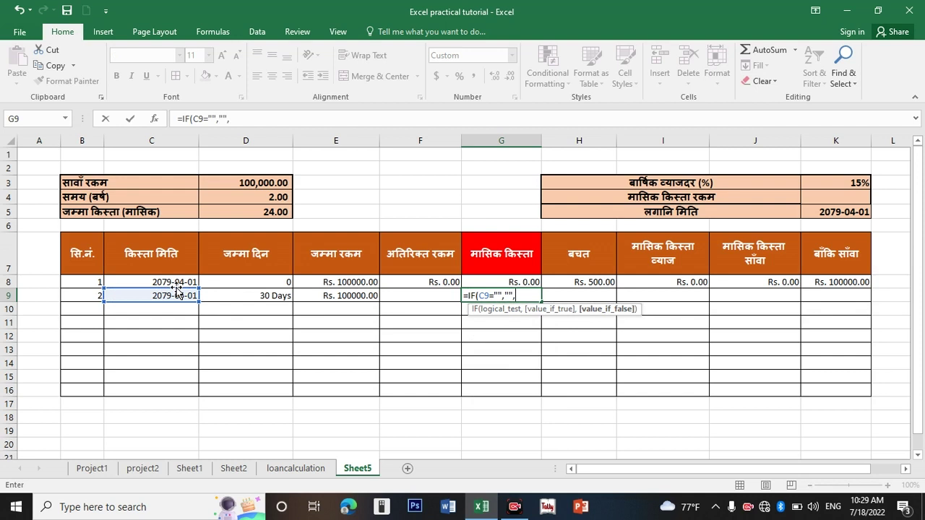
pyautogui.click(258, 184)
pyautogui.click(258, 183)
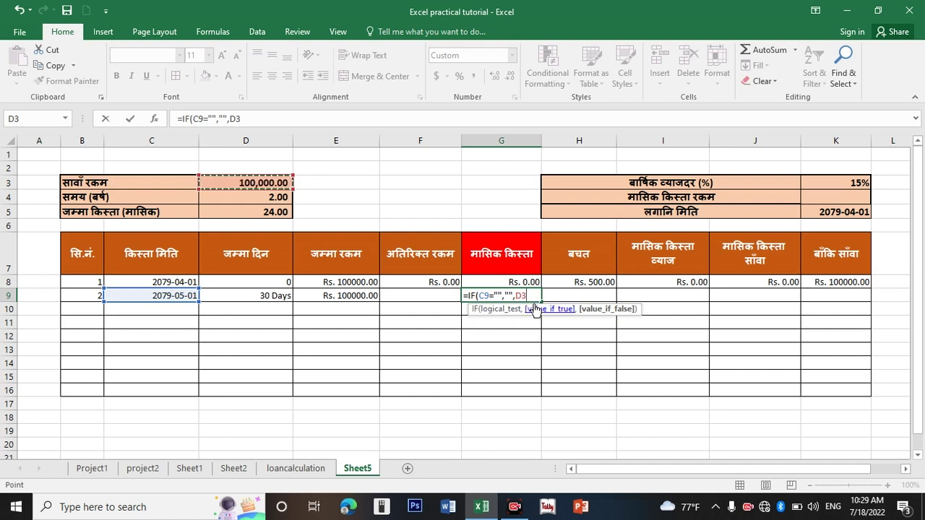
pyautogui.press('F4')
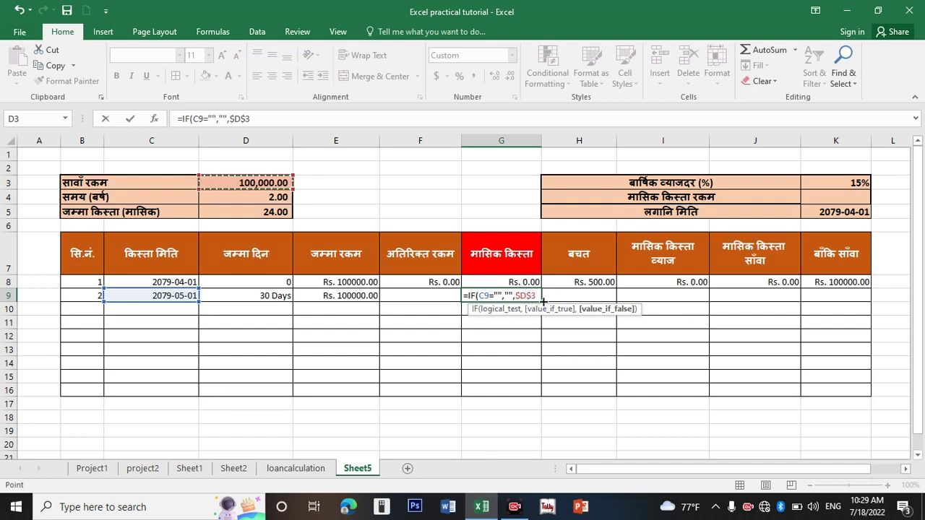
# Finish G9 as $D$3/$D$5+I9, showing Rs. 4166.67 for installment 2.
pyautogui.write('/')
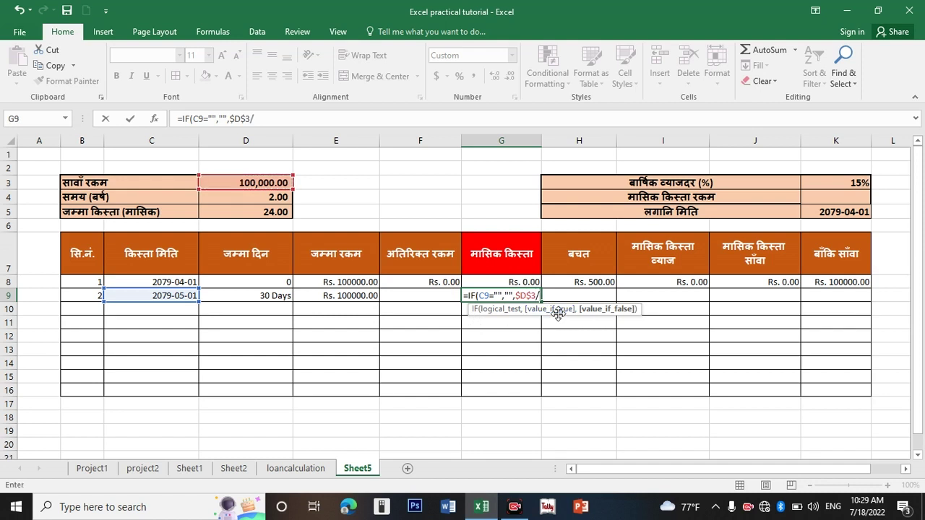
pyautogui.click(264, 212)
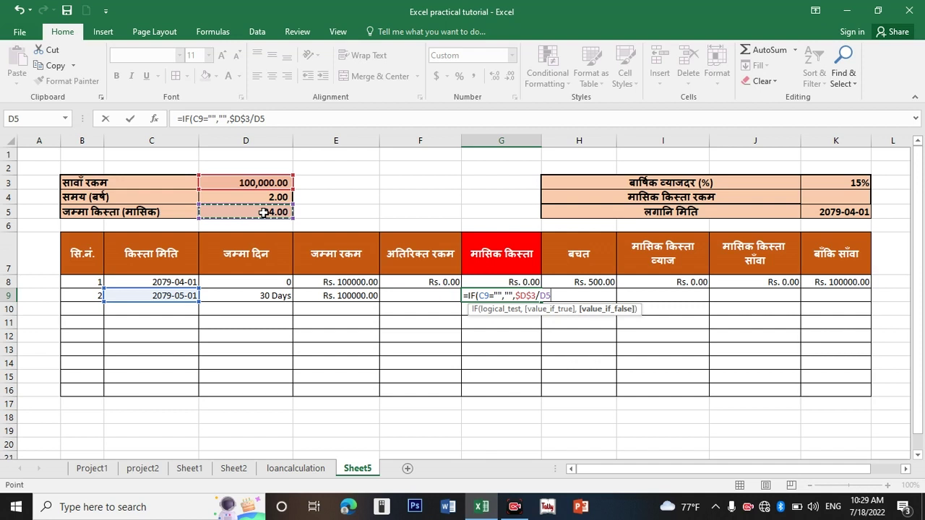
pyautogui.press('F4')
pyautogui.write('+')
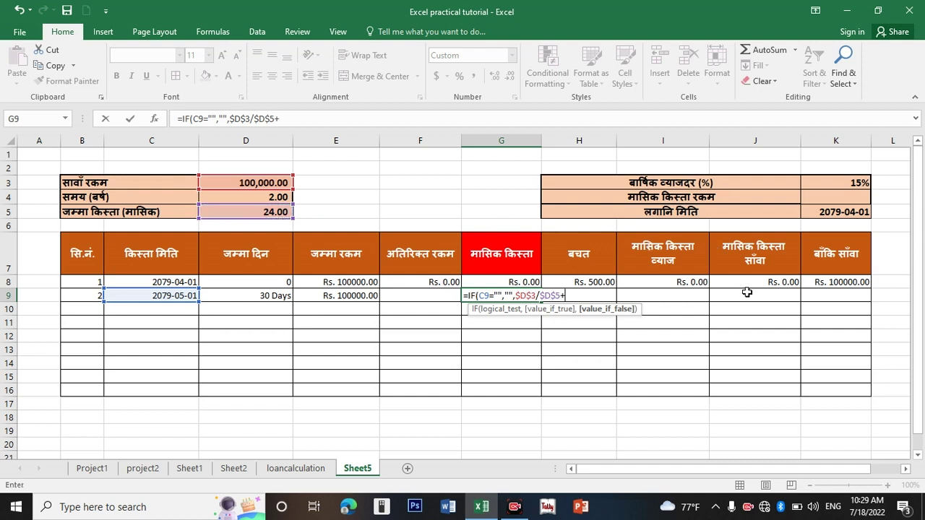
pyautogui.click(680, 296)
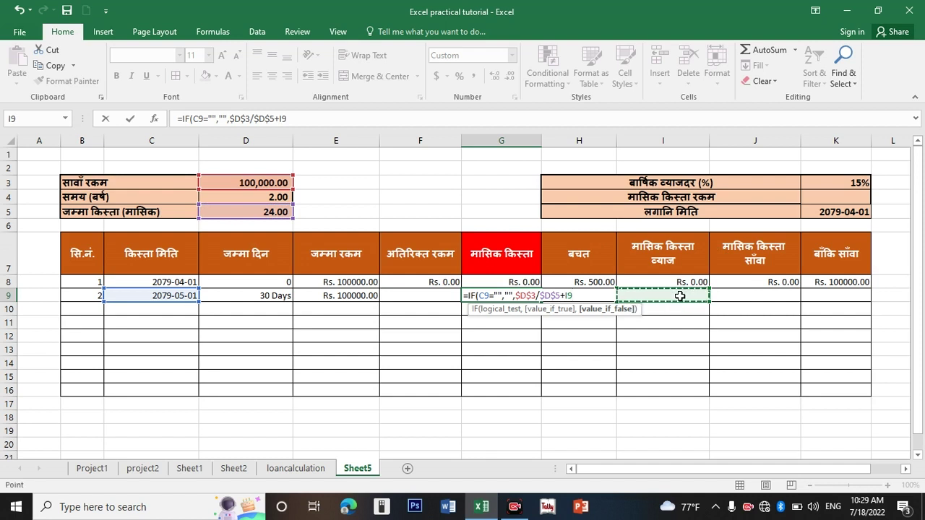
pyautogui.press('Return')
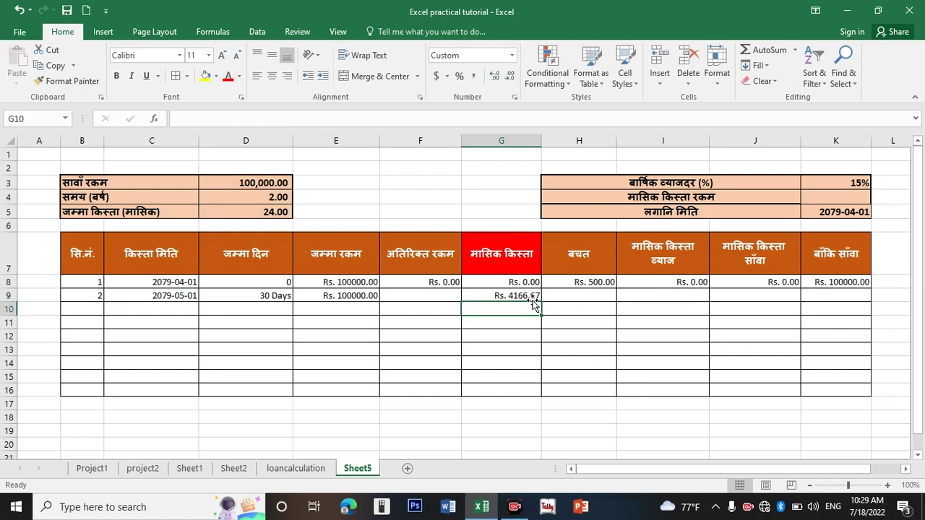
pyautogui.click(514, 297)
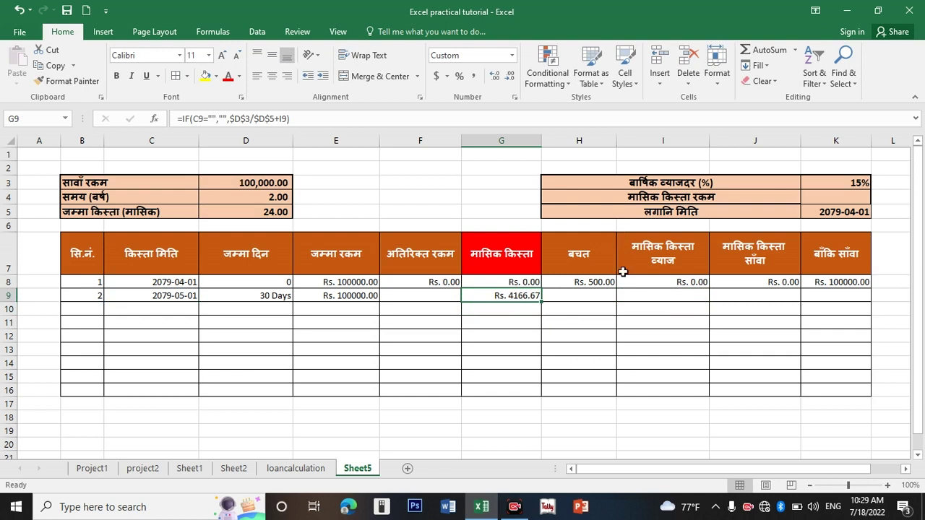
pyautogui.click(613, 297)
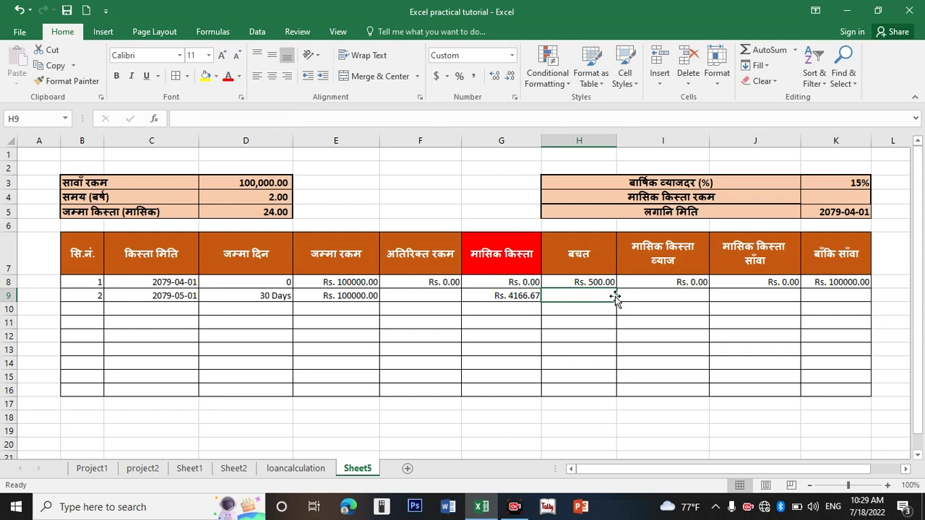
# Enter =K8*$K$3/365*D9 as the interest formula in I9, then undo the trial fill-down.
pyautogui.click(684, 301)
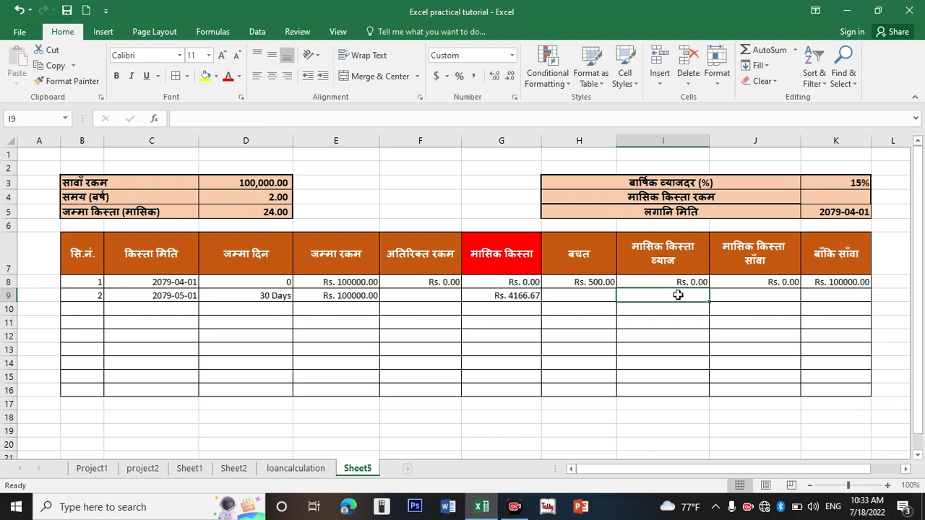
pyautogui.write('=')
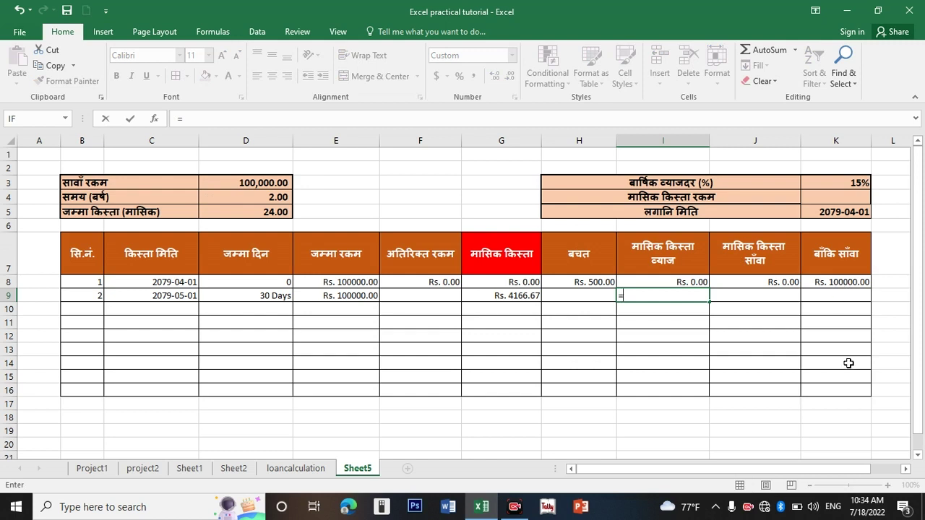
pyautogui.click(834, 279)
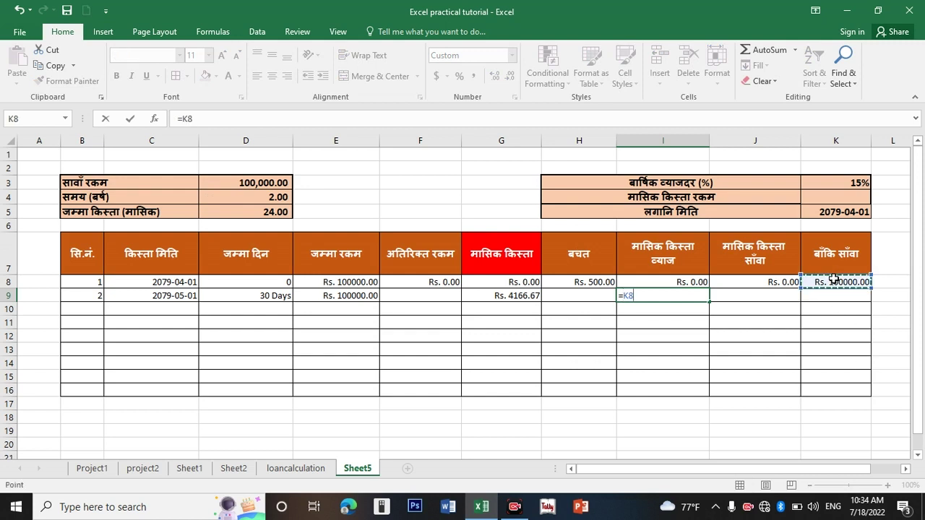
pyautogui.write('*')
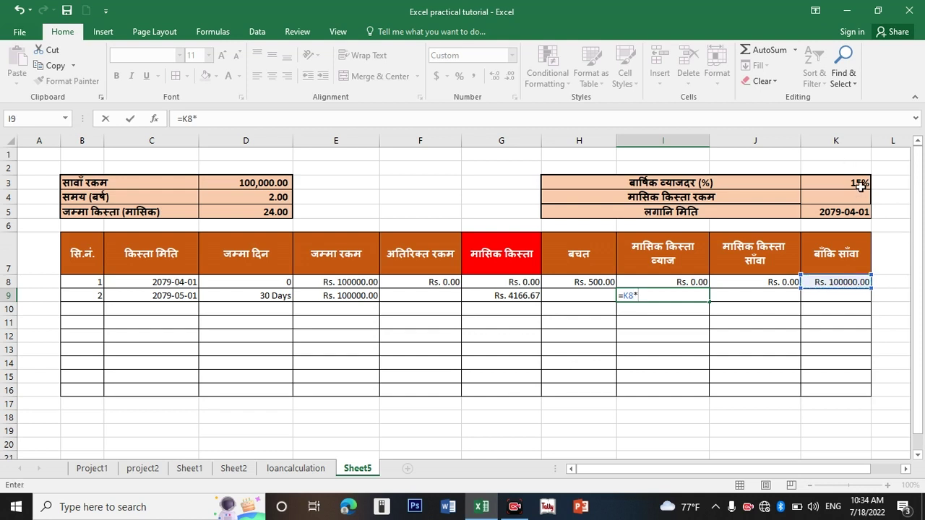
pyautogui.click(857, 183)
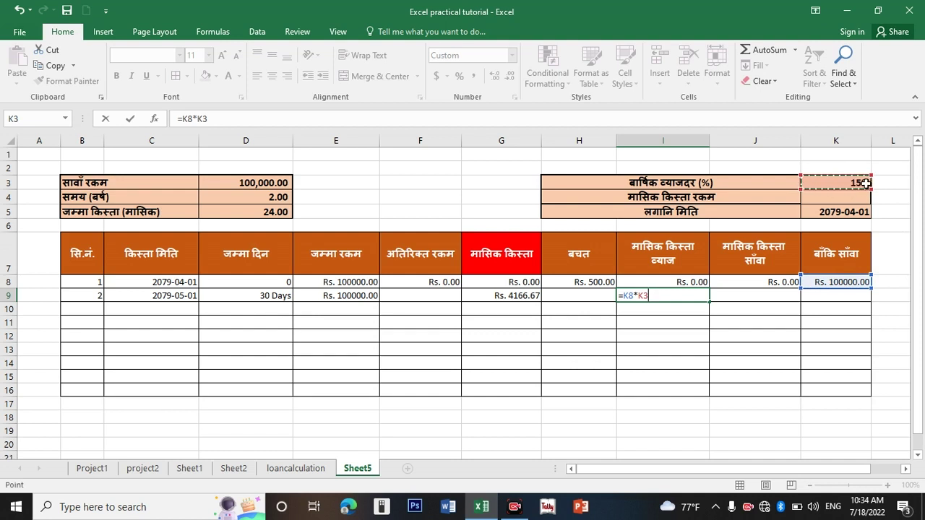
pyautogui.press('F4')
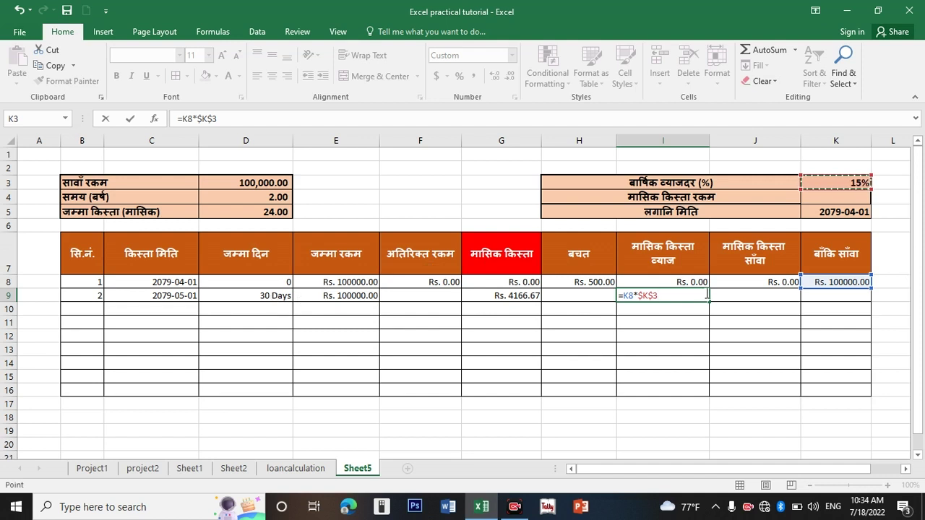
pyautogui.write('/365')
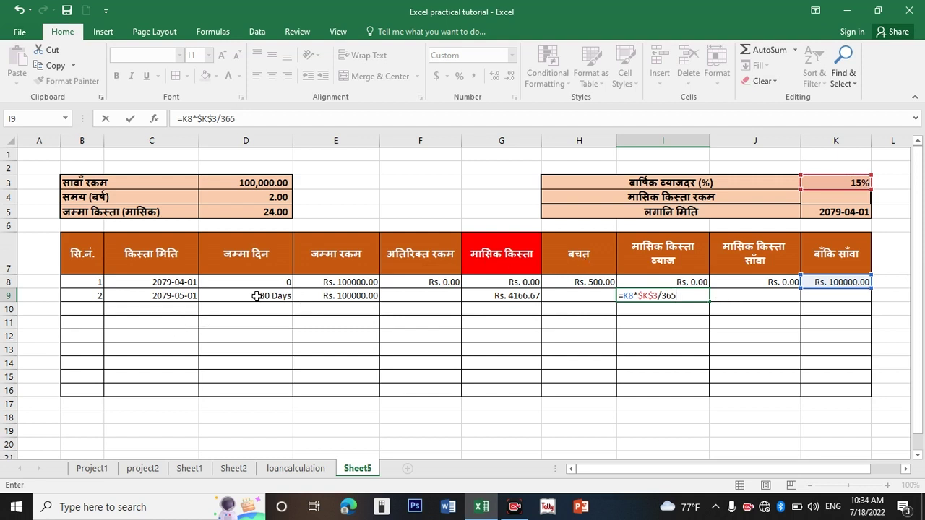
pyautogui.write('*')
pyautogui.click(244, 295)
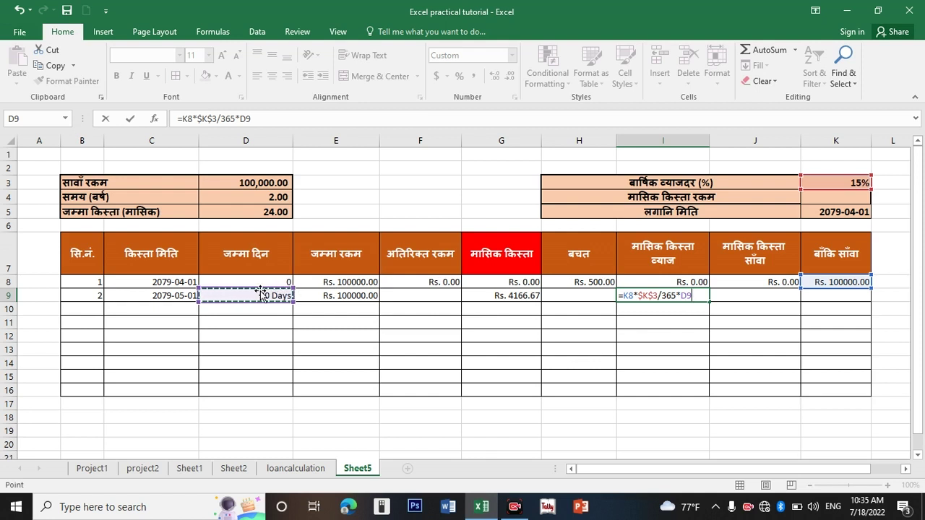
pyautogui.press('Return')
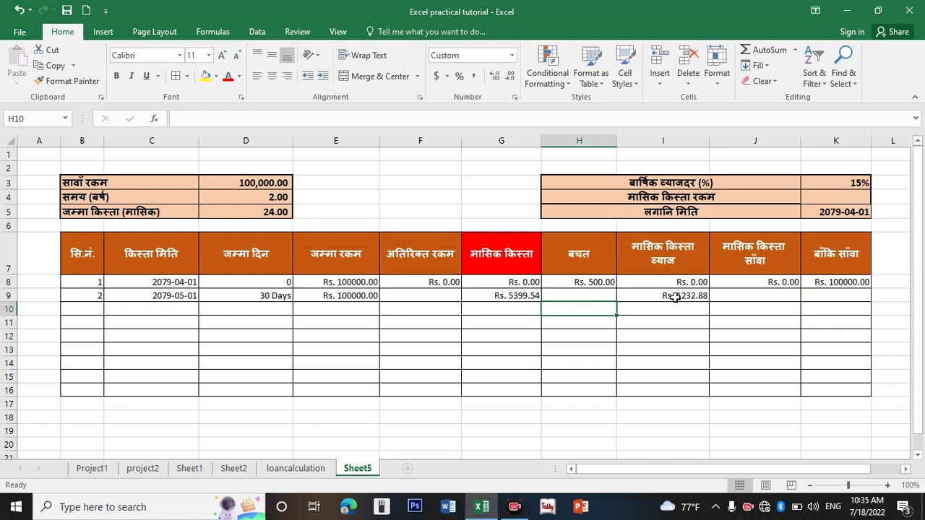
pyautogui.click(674, 298)
pyautogui.moveTo(709, 302); pyautogui.dragTo(706, 383)
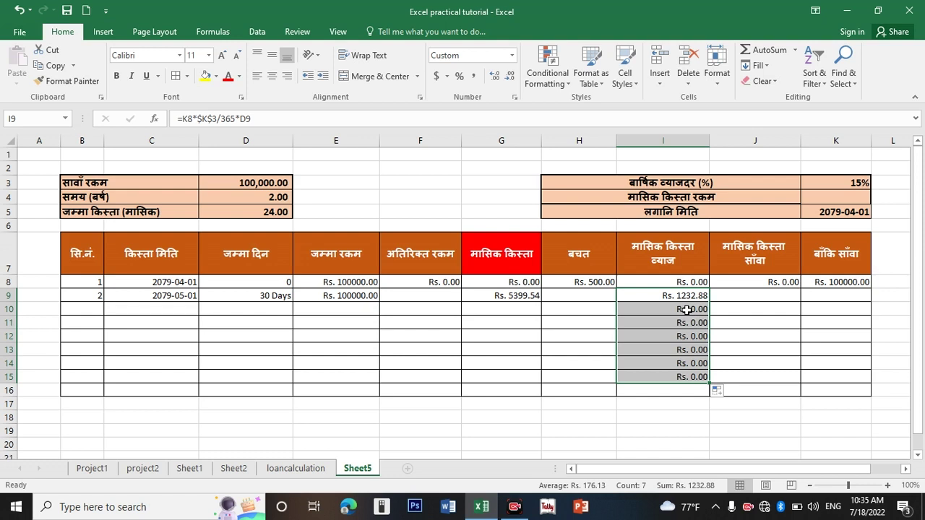
pyautogui.hotkey('ctrl', 'z')
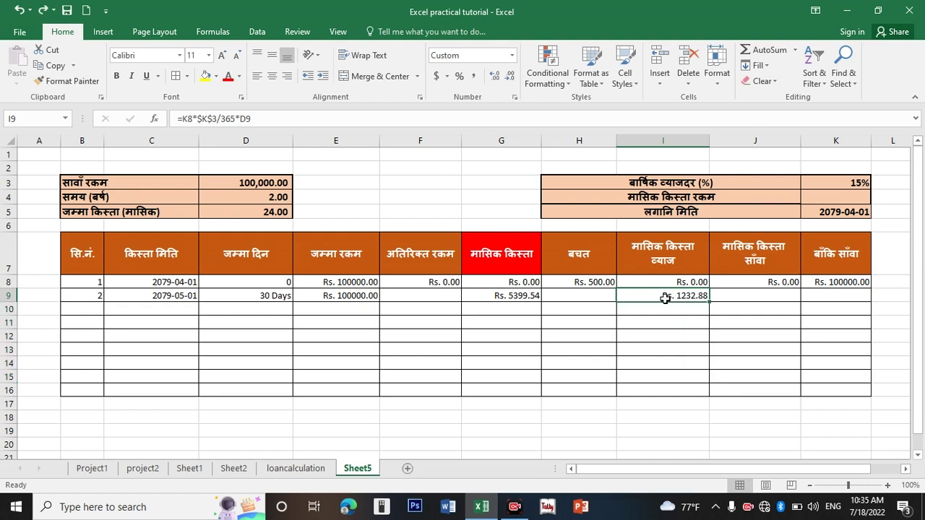
# Wrap I9 in IF(C9="","",…) so it shows Rs. 1232.88, and fill it through I16.
pyautogui.click(181, 118)
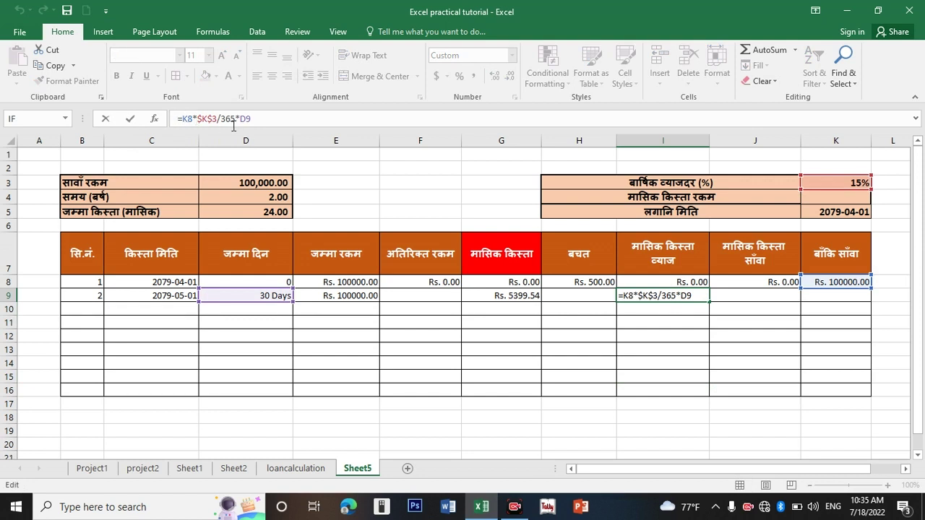
pyautogui.write('IF(')
pyautogui.click(151, 296)
pyautogui.write('"","",')
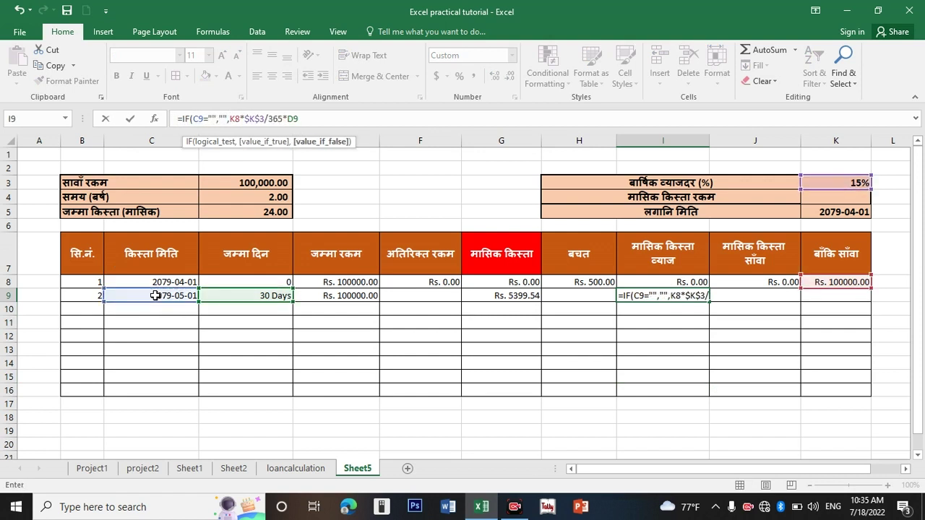
pyautogui.write(')')
pyautogui.press('Return')
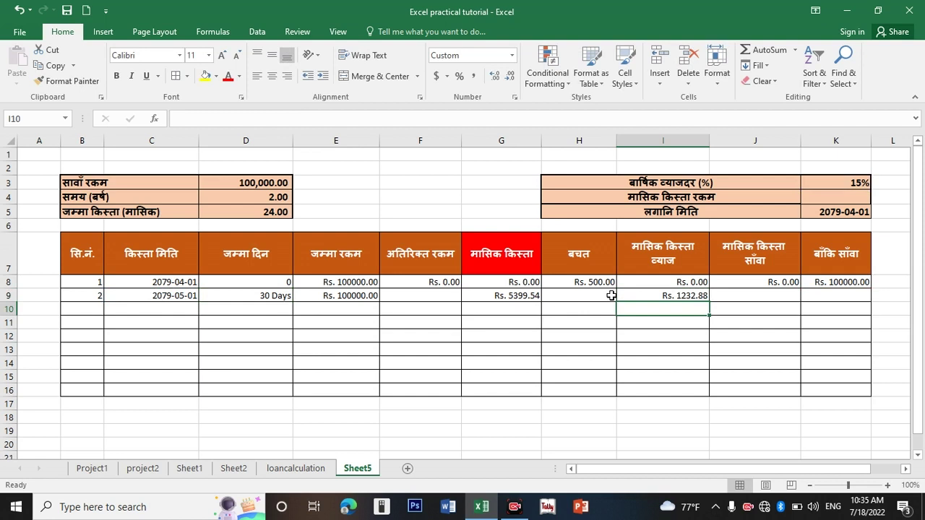
pyautogui.click(633, 295)
pyautogui.moveTo(709, 303); pyautogui.dragTo(710, 393)
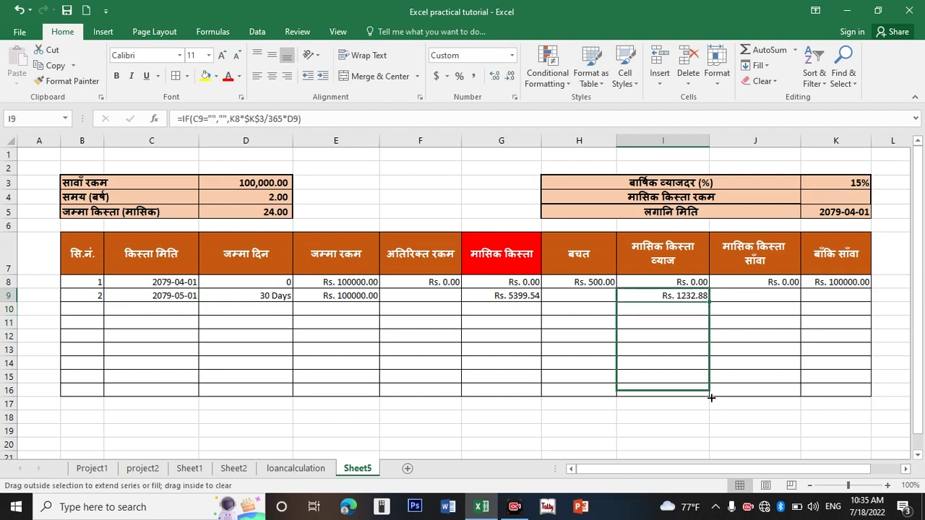
pyautogui.click(701, 364)
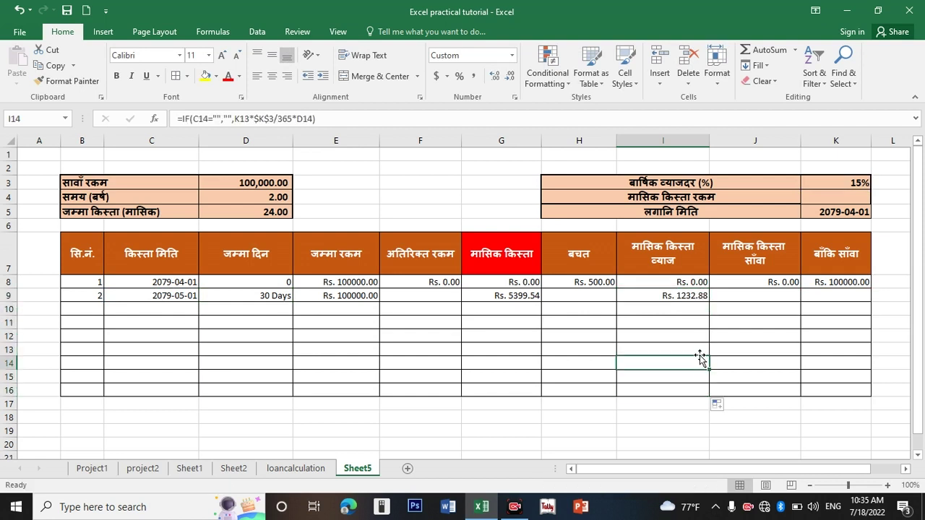
pyautogui.click(748, 297)
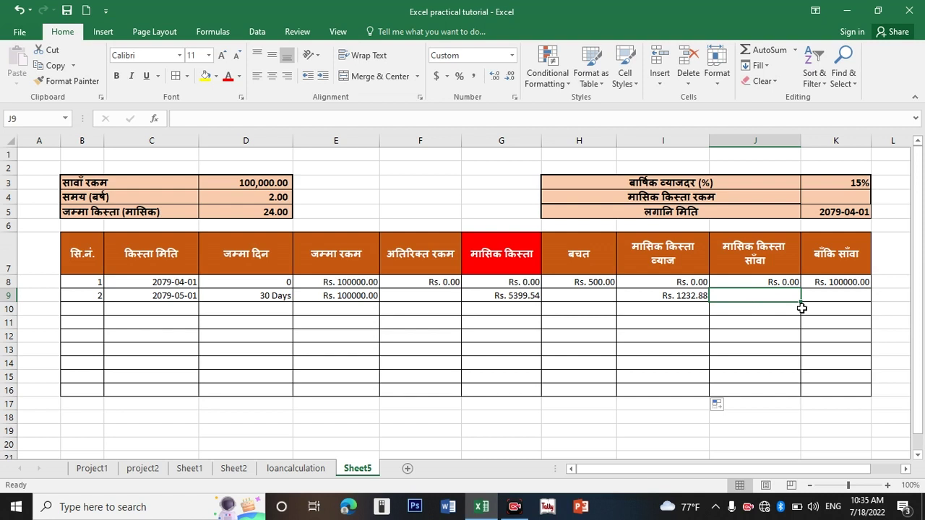
# Enter the principal formula =$D$3/$D$5 in J9 and copy it down to row 16.
pyautogui.write('=')
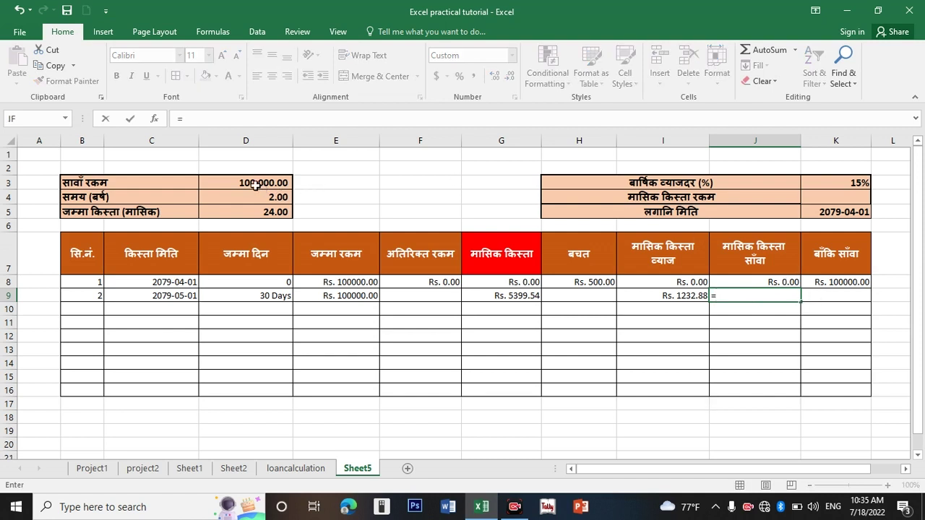
pyautogui.click(251, 183)
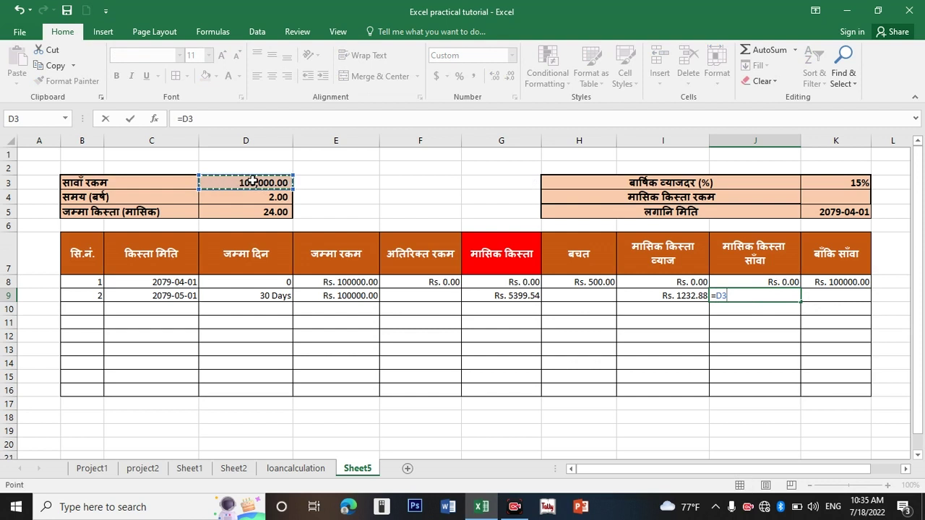
pyautogui.press('F4')
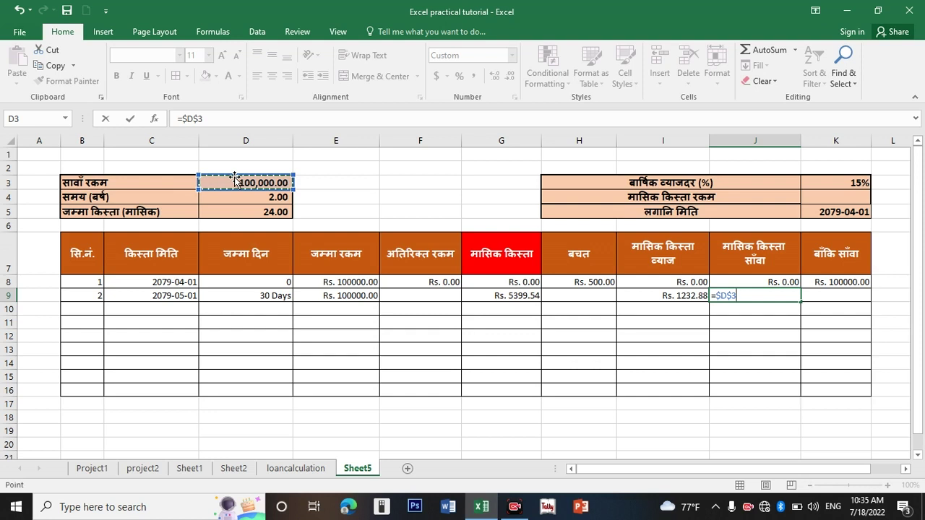
pyautogui.write('/')
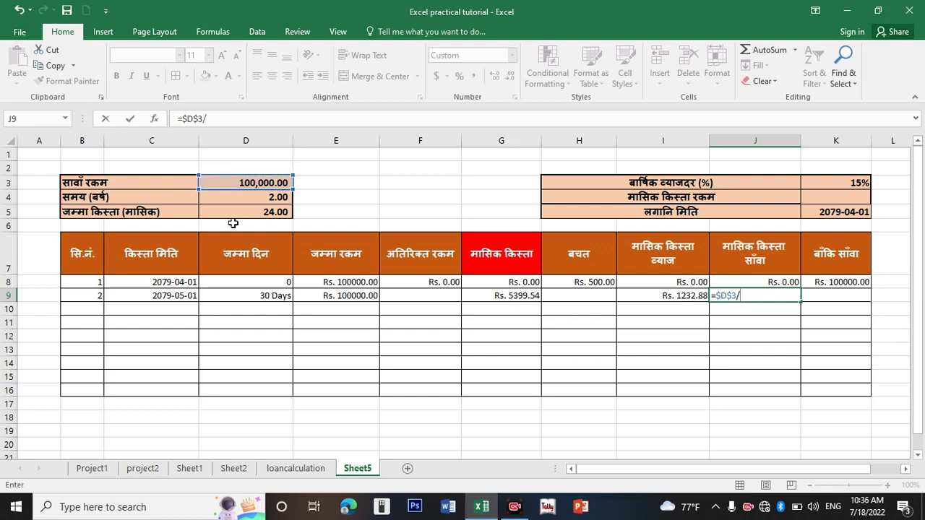
pyautogui.click(244, 209)
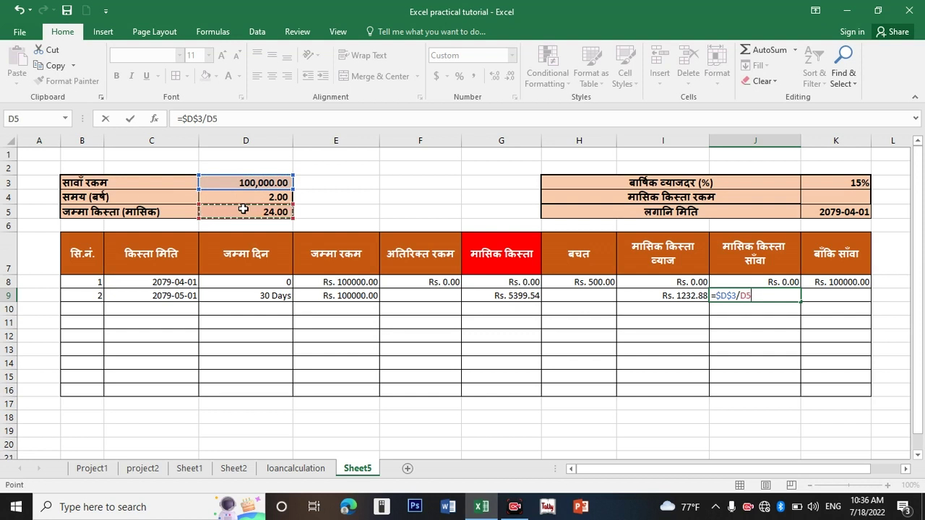
pyautogui.press('F4')
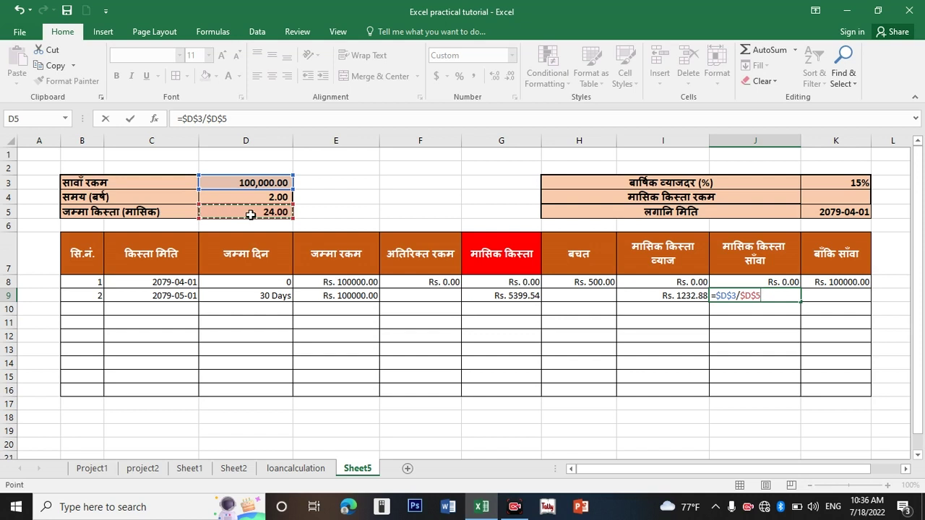
pyautogui.press('Return')
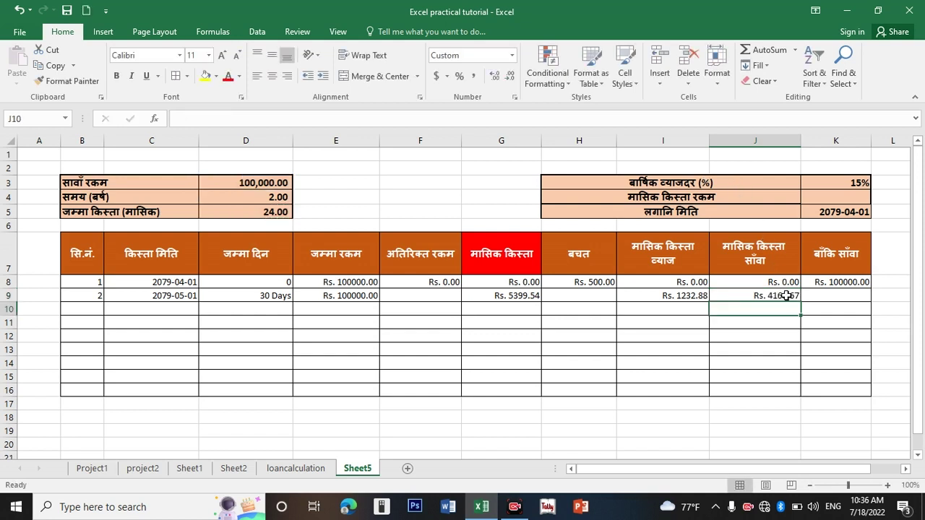
pyautogui.click(787, 295)
pyautogui.moveTo(801, 302); pyautogui.dragTo(801, 396)
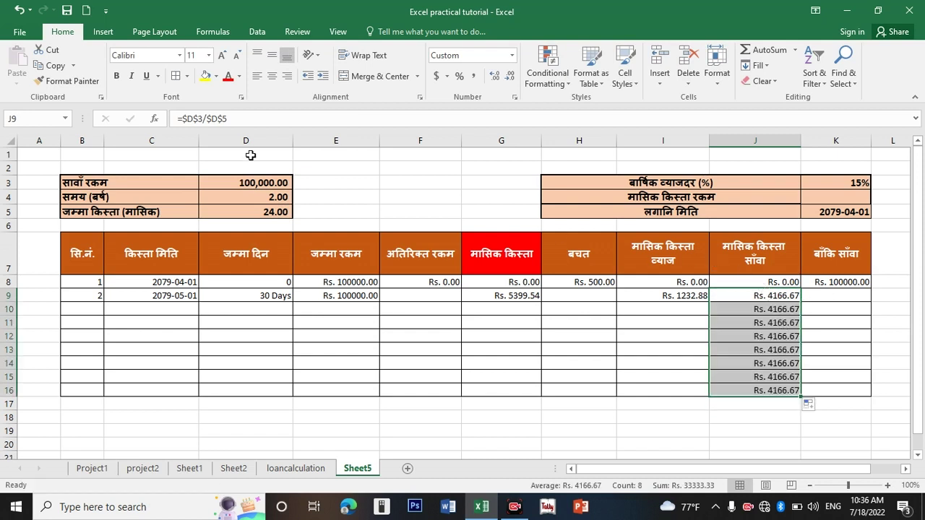
# Guard J9 as =IF(C9="","",$D$3/$D$5) and refill it down through J16.
pyautogui.click(184, 119)
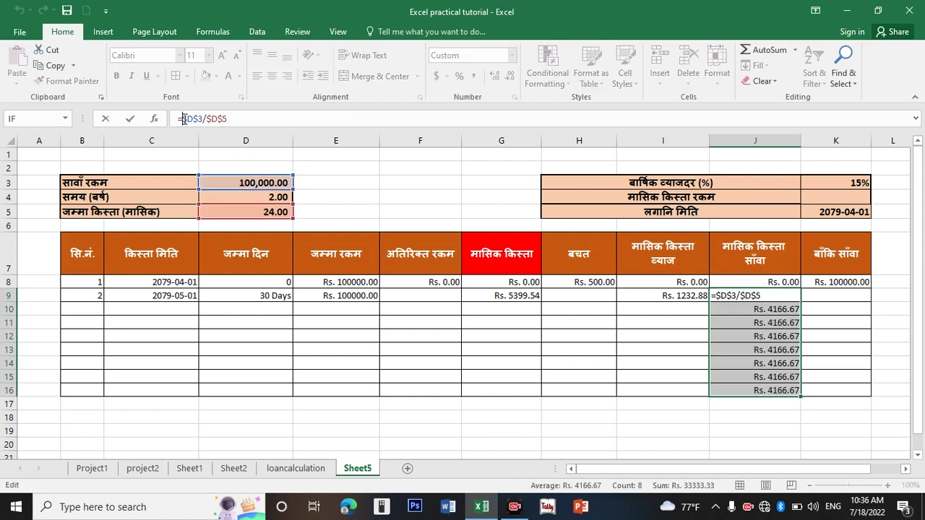
pyautogui.write('IF(')
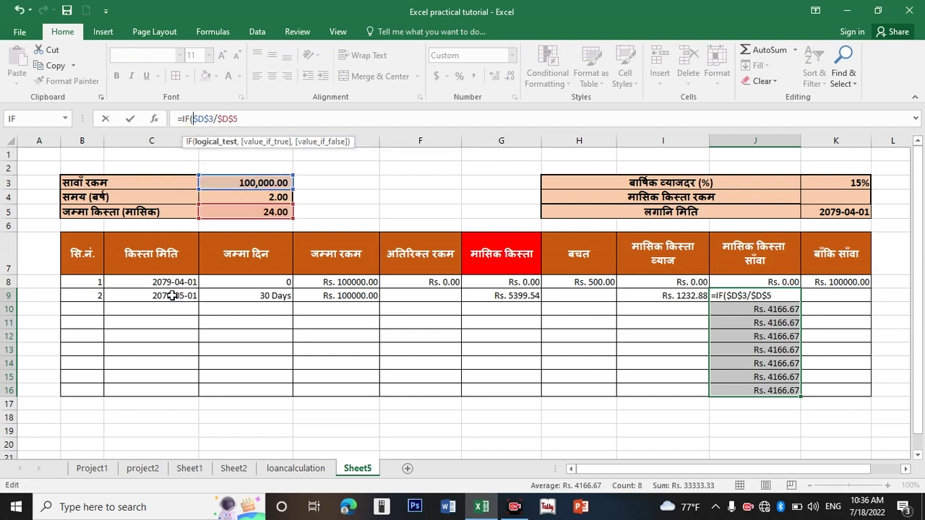
pyautogui.click(172, 296)
pyautogui.write('="",""')
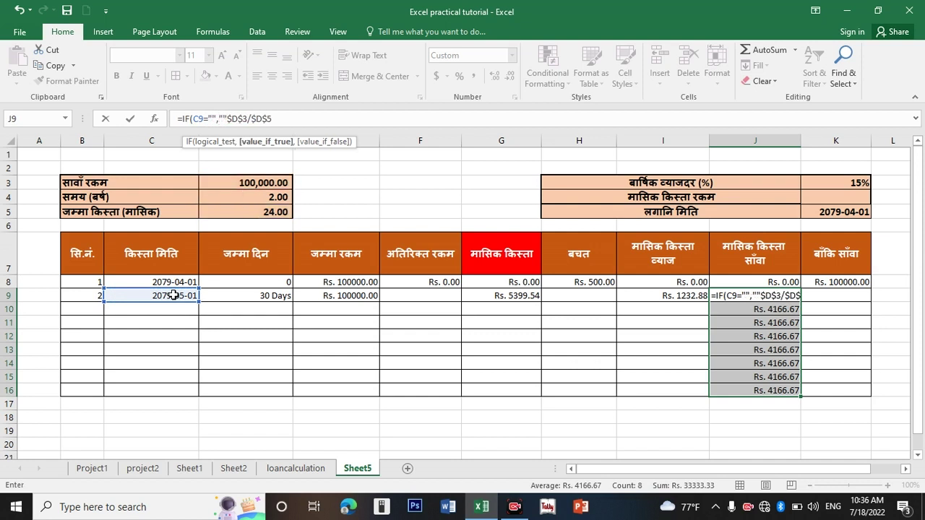
pyautogui.write(',')
pyautogui.press('Return')
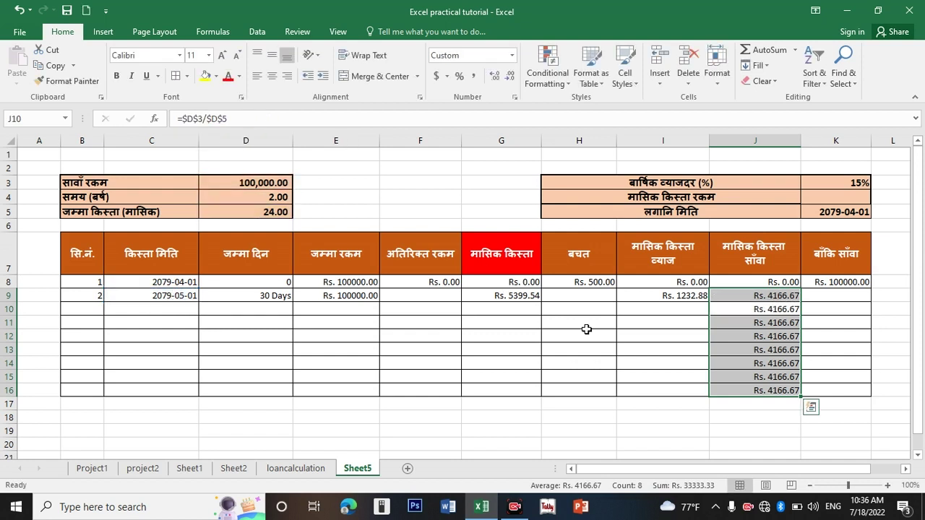
pyautogui.click(803, 299)
pyautogui.press('Left')
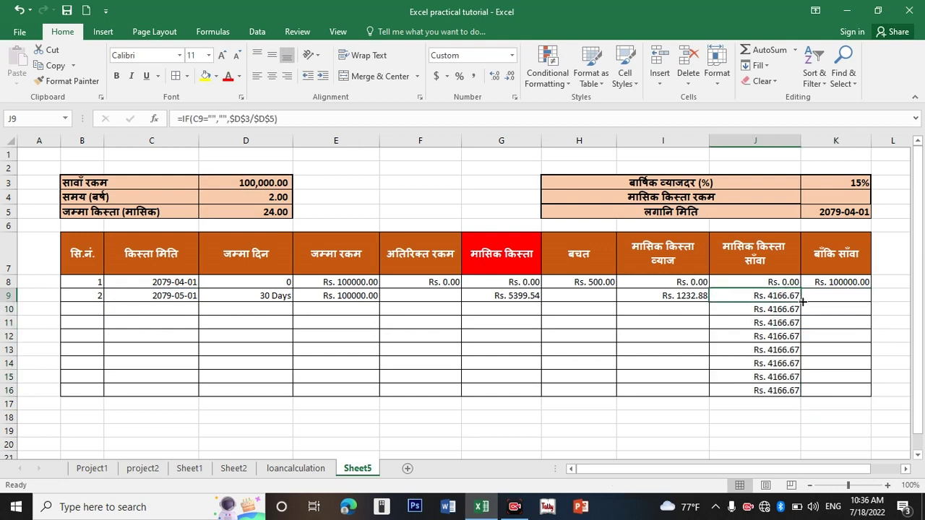
pyautogui.moveTo(803, 299); pyautogui.dragTo(803, 394)
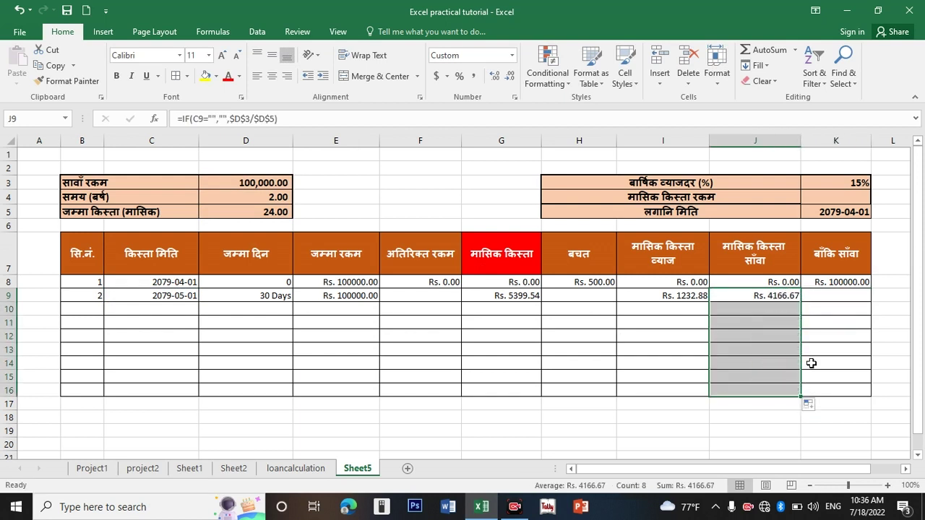
# Enter the remaining-balance formula =K8-J9 in K9.
pyautogui.click(831, 296)
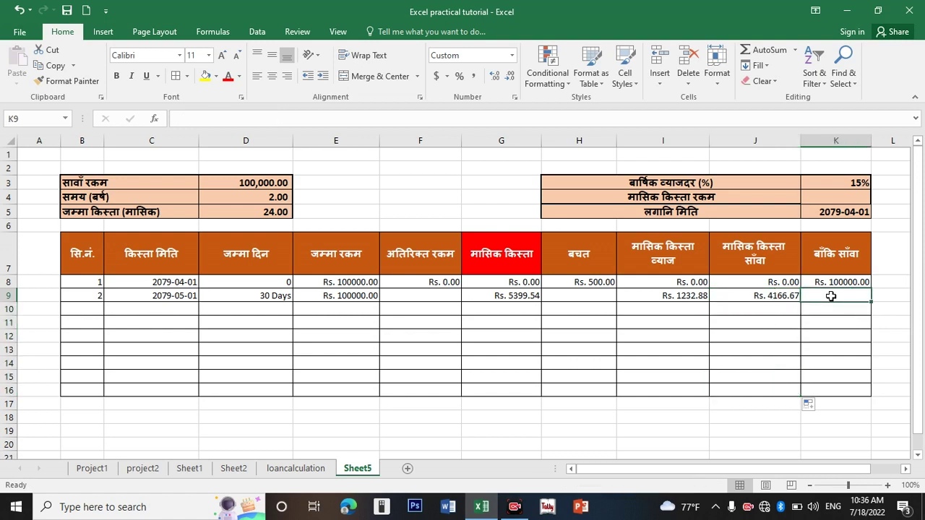
pyautogui.write('=')
pyautogui.click(846, 282)
pyautogui.write('-')
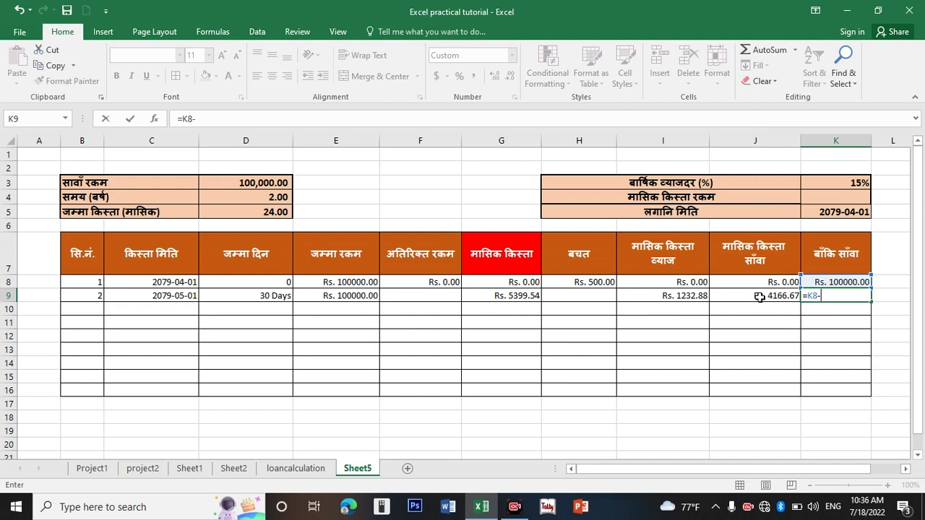
pyautogui.click(759, 297)
pyautogui.press('Return')
pyautogui.click(861, 300)
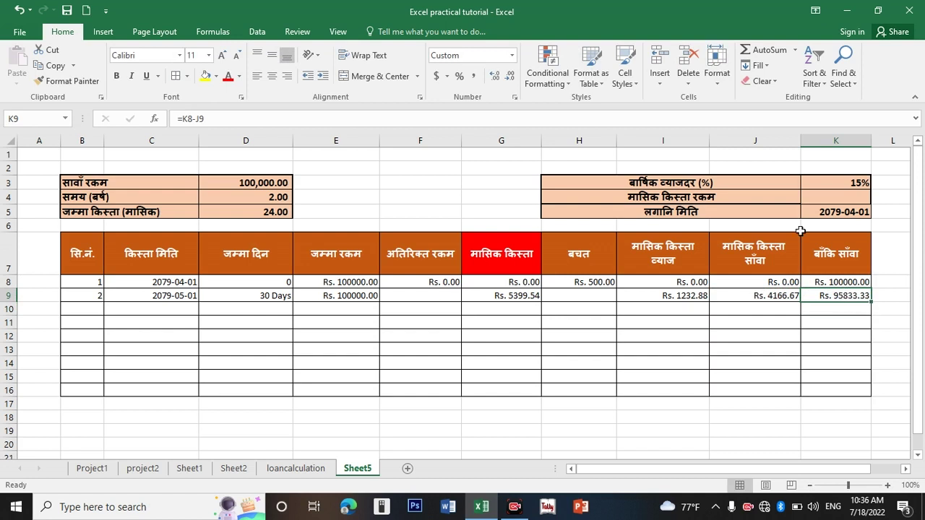
# Change K9 to =IF(C9="","",K8-J9), showing Rs. 95833.33, and fill it through K16.
pyautogui.click(182, 119)
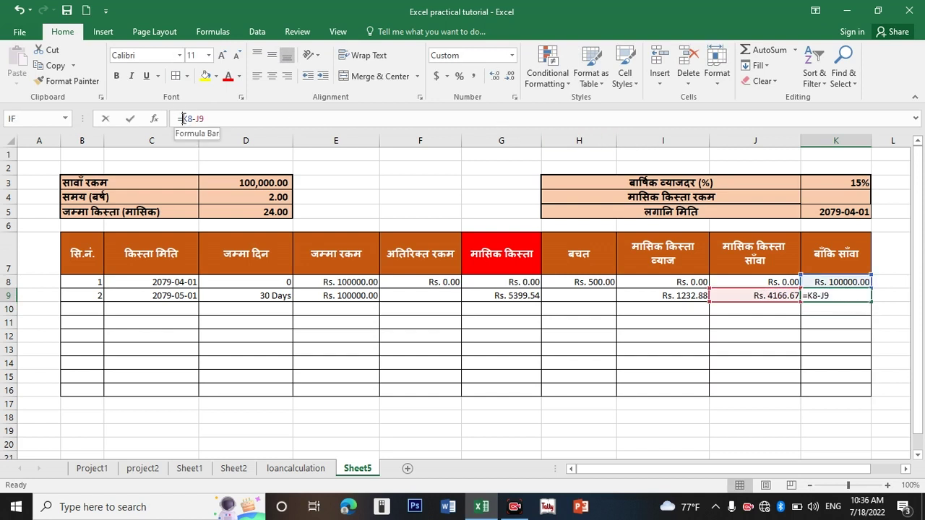
pyautogui.write('IF(')
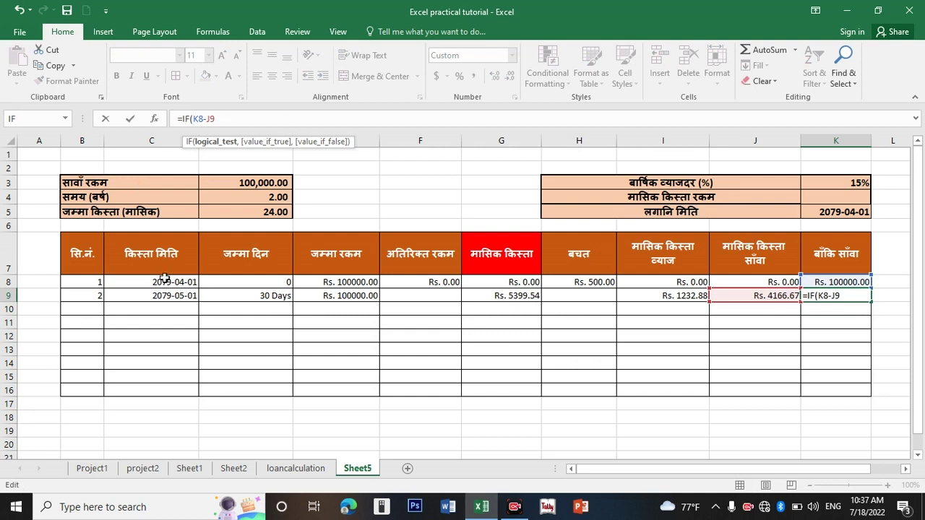
pyautogui.click(175, 302)
pyautogui.write('="","",)')
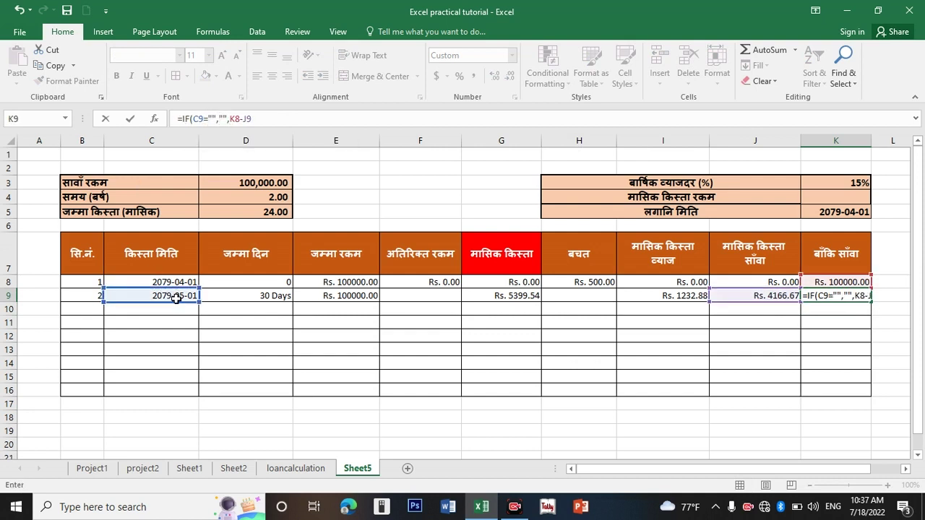
pyautogui.press('Return')
pyautogui.click(858, 296)
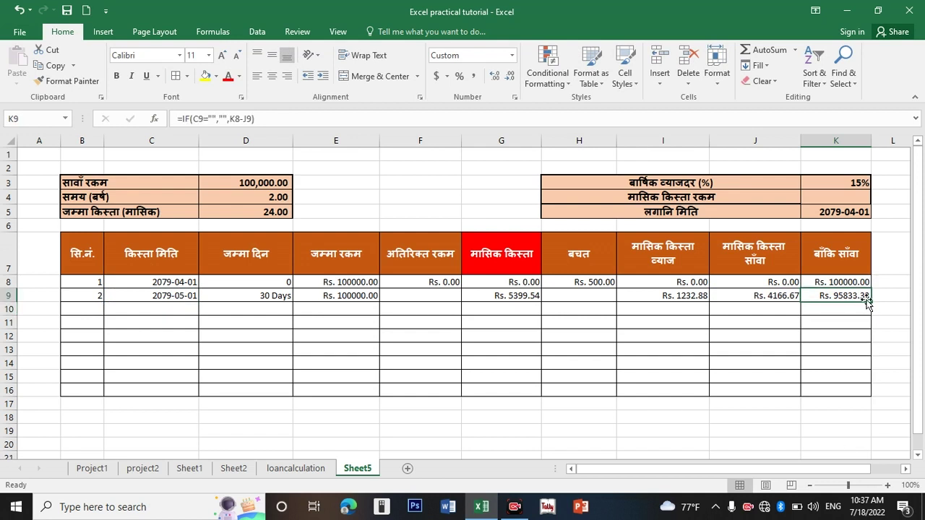
pyautogui.moveTo(870, 302); pyautogui.dragTo(873, 394)
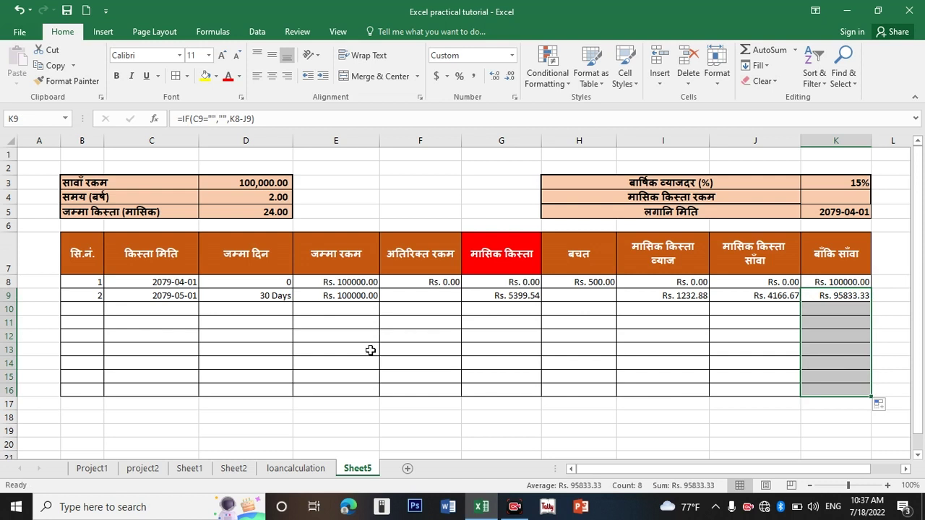
# Type the third installment date in C10 and fill the D9 days formula down to D16.
pyautogui.click(148, 312)
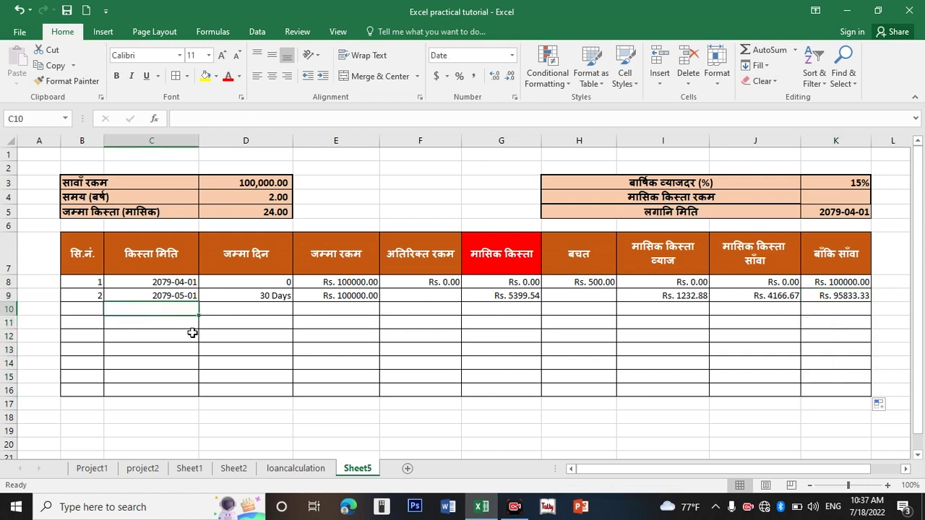
pyautogui.write('2079-6-23')
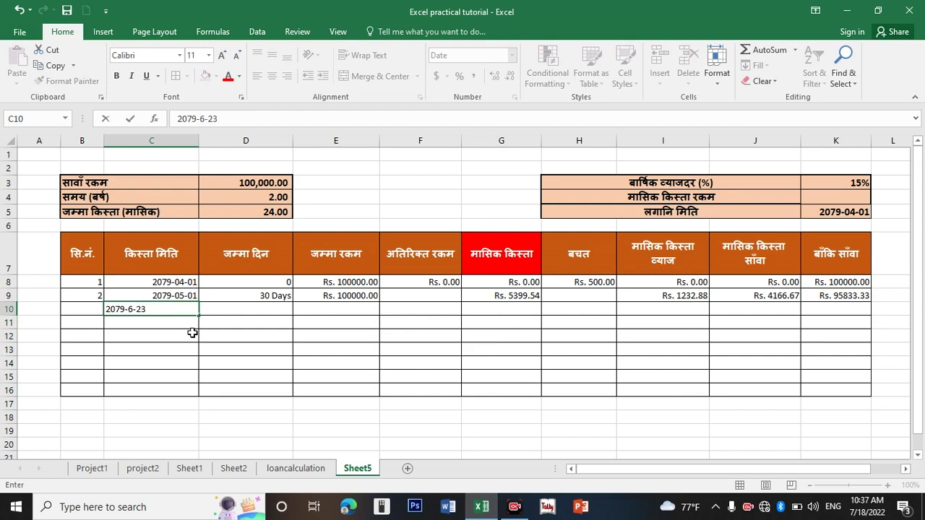
pyautogui.press('Tab')
pyautogui.click(277, 296)
pyautogui.moveTo(293, 315); pyautogui.dragTo(291, 396)
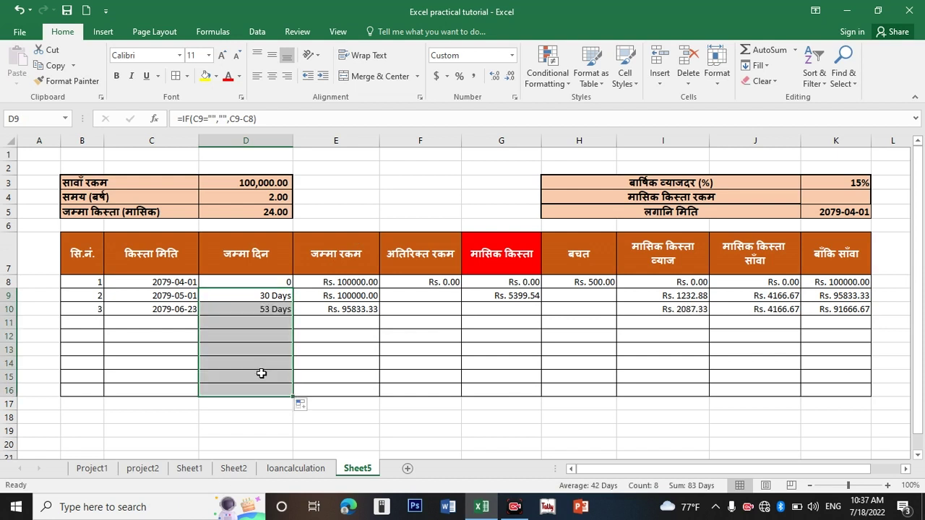
pyautogui.click(179, 363)
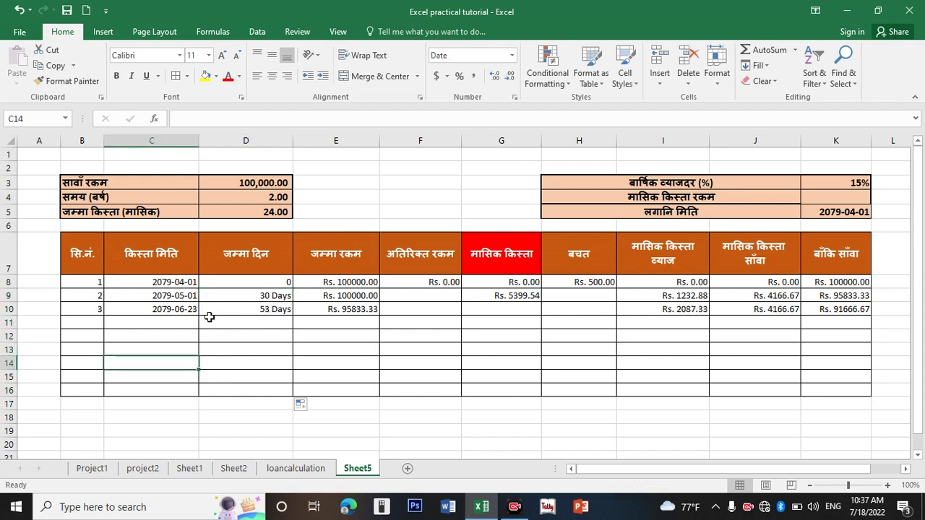
# Correct the C10 date to 2079-06-01, giving 31 days for that installment.
pyautogui.click(177, 312)
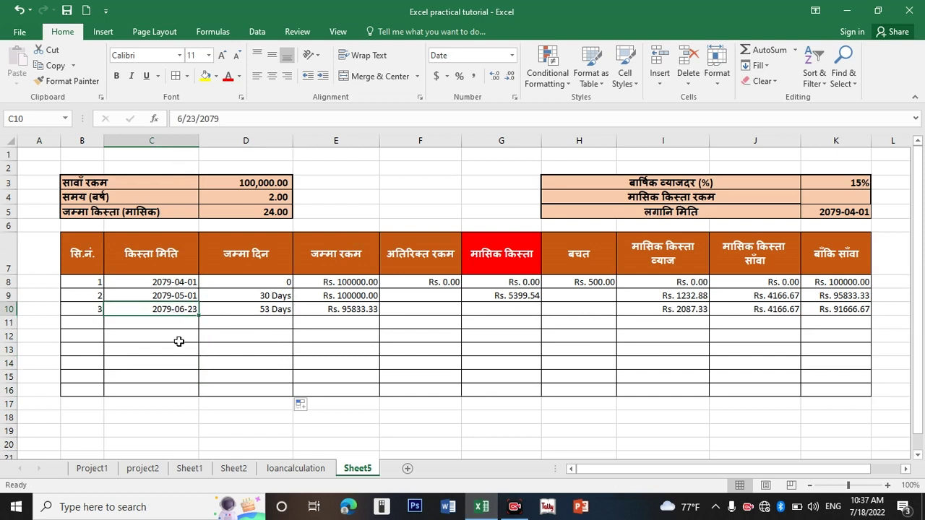
pyautogui.doubleClick(189, 309)
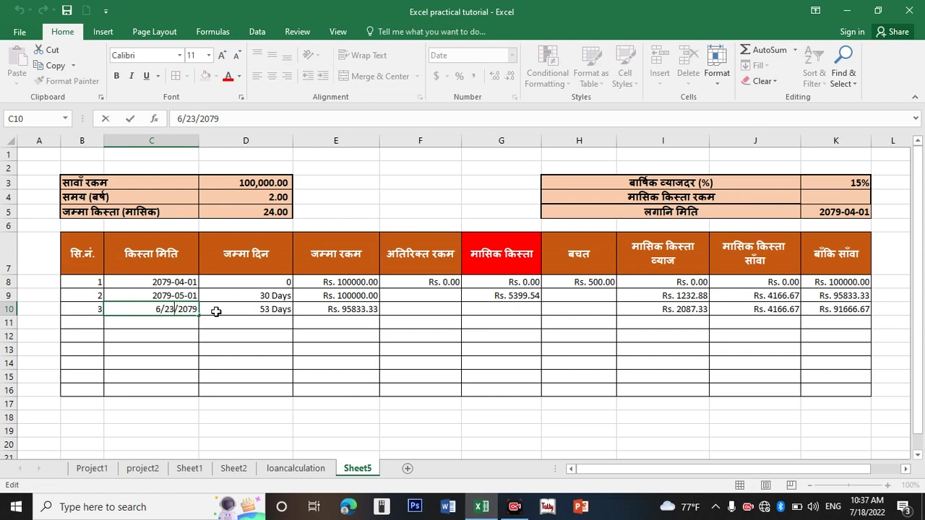
pyautogui.press('BackSpace')
pyautogui.press('BackSpace')
pyautogui.write('1')
pyautogui.press('Return')
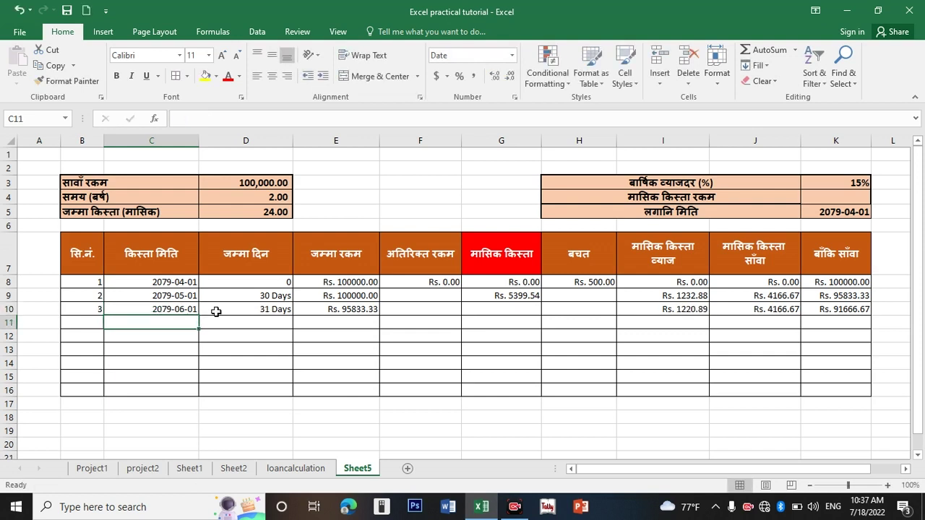
pyautogui.click(256, 309)
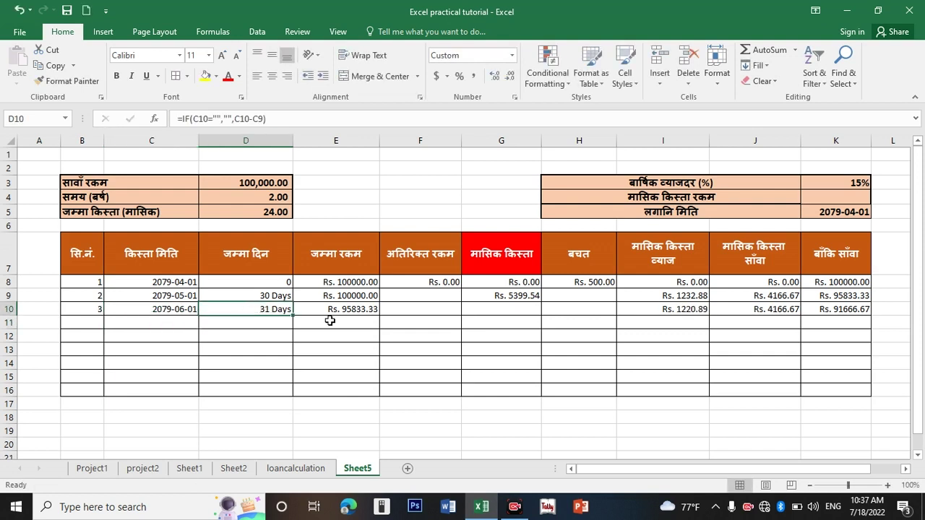
# Enter an extra amount of 0 in F9 and savings of 500 in H9.
pyautogui.click(446, 296)
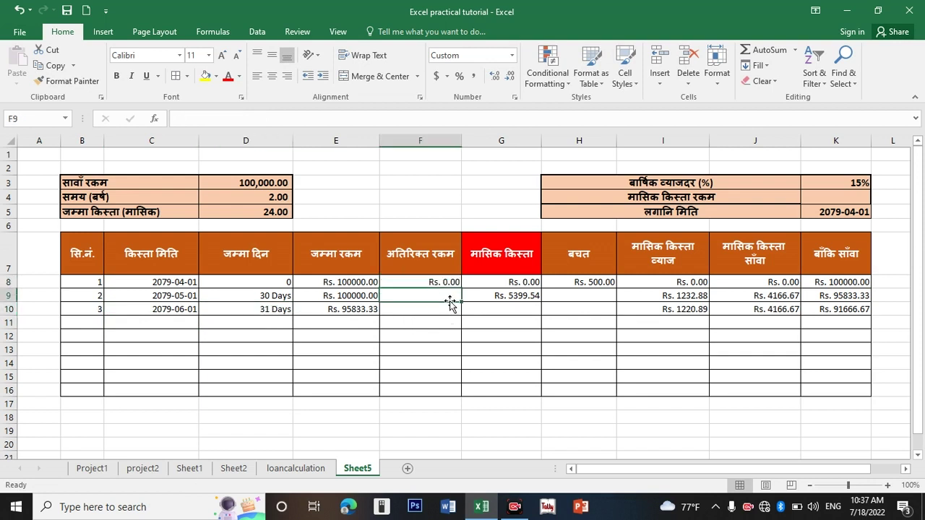
pyautogui.write('0')
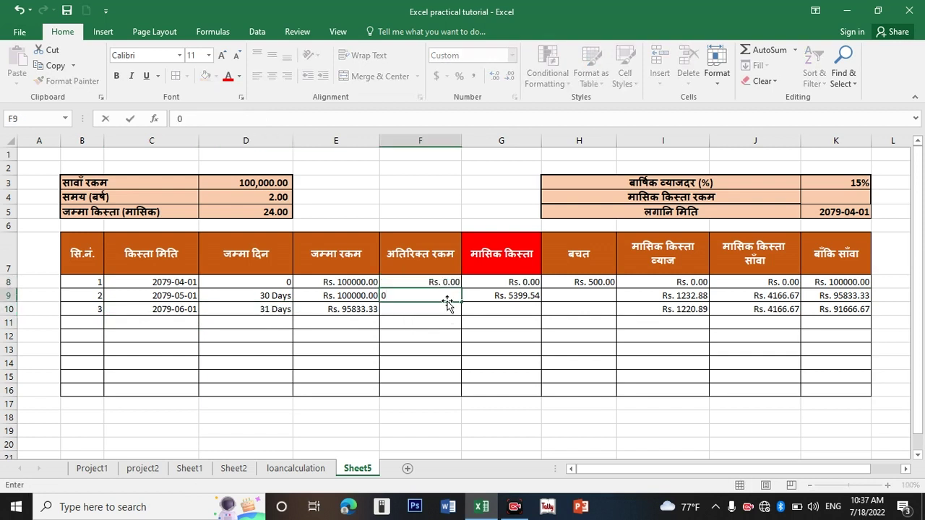
pyautogui.press('Return')
pyautogui.click(606, 294)
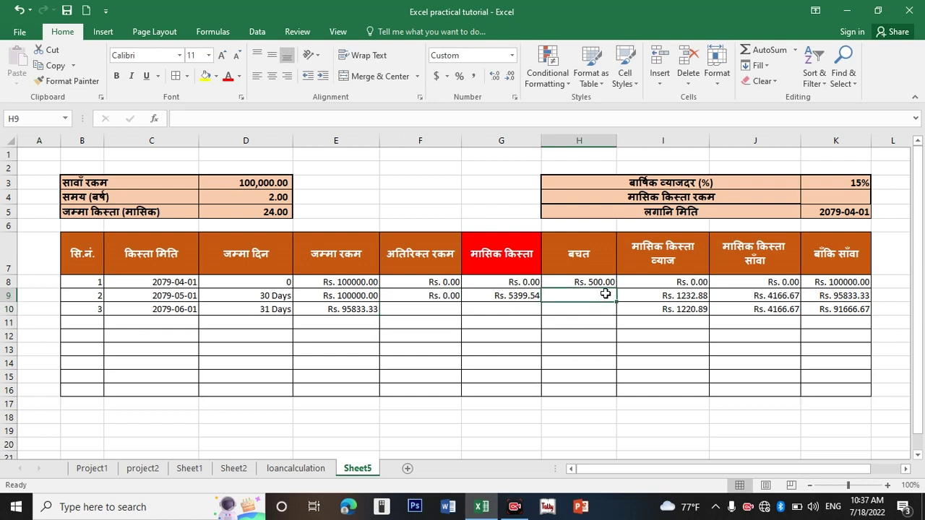
pyautogui.write('500')
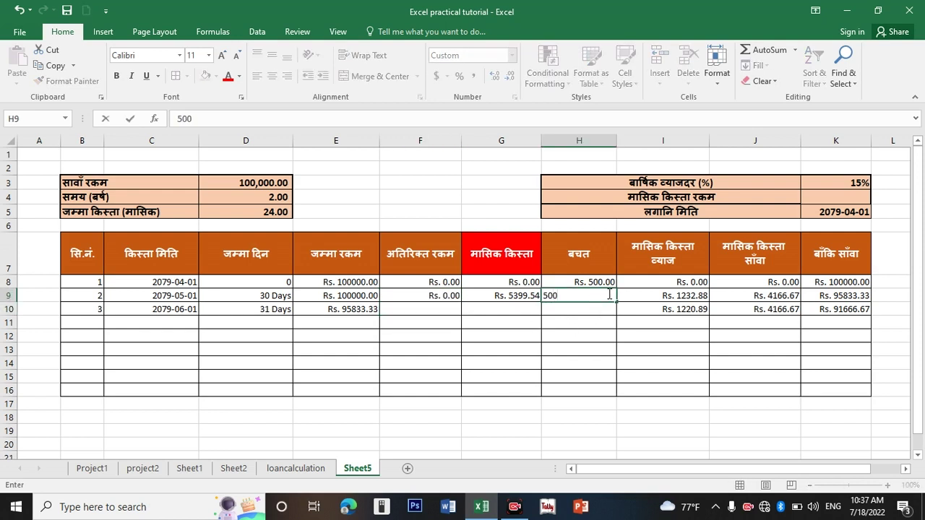
pyautogui.press('Return')
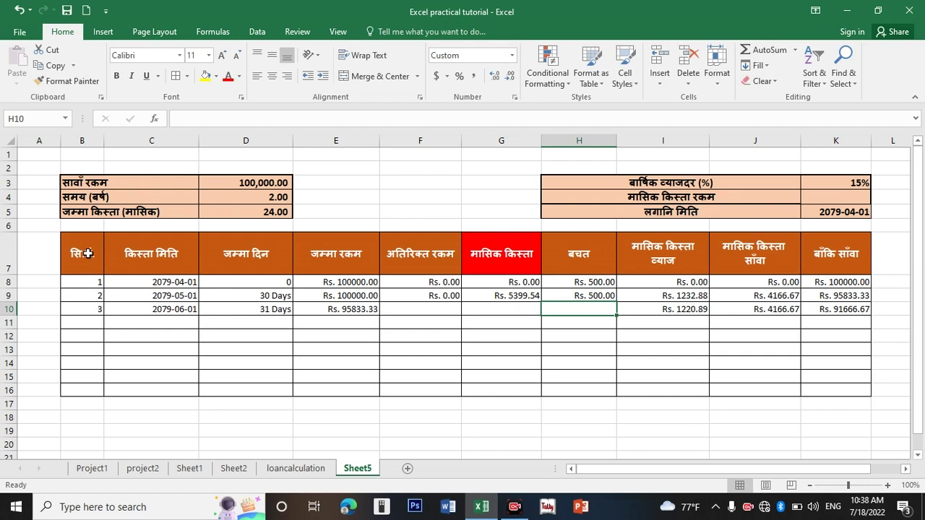
# Delete empty rows 12–17 below the schedule and move the leftover row up to row 11.
pyautogui.moveTo(88, 253); pyautogui.dragTo(826, 392)
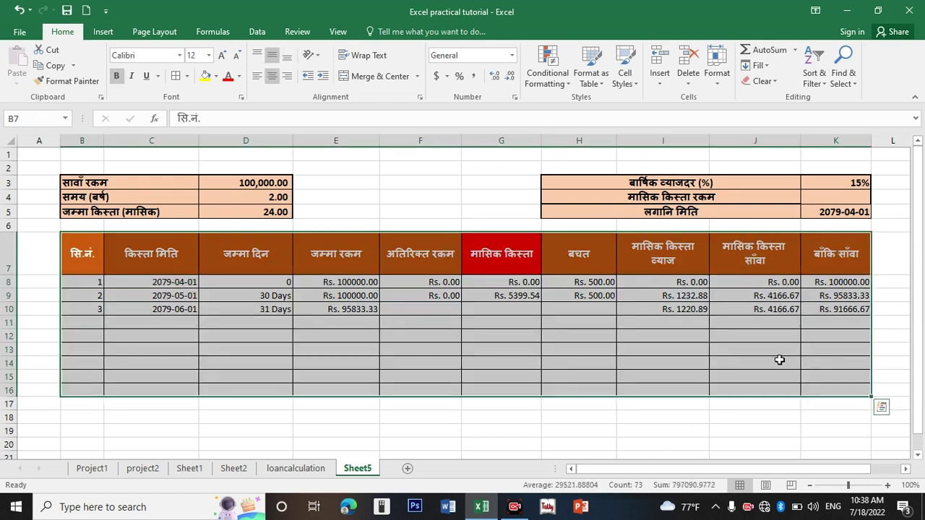
pyautogui.hotkey('ctrl', 'q')
pyautogui.press('Escape')
pyautogui.click(177, 373)
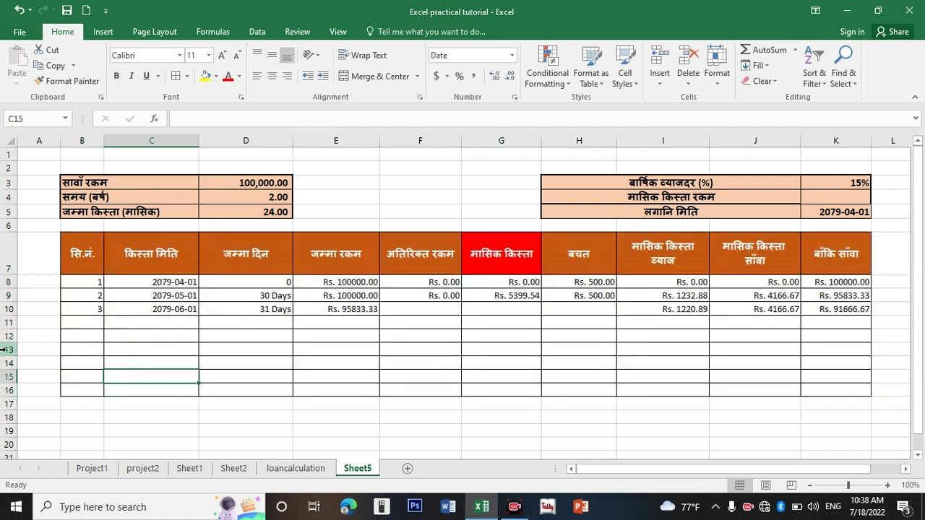
pyautogui.click(9, 336)
pyautogui.moveTo(9, 407); pyautogui.dragTo(9, 410)
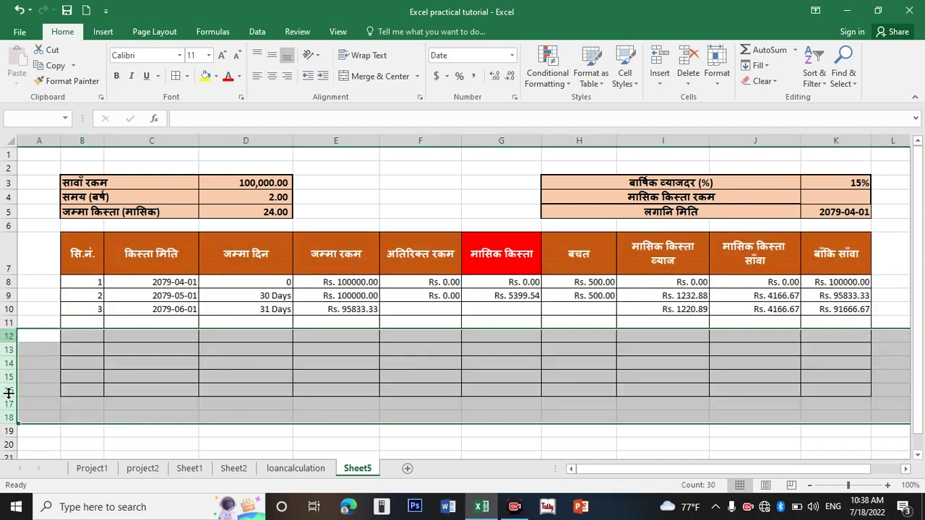
pyautogui.rightClick(10, 371)
pyautogui.click(43, 274)
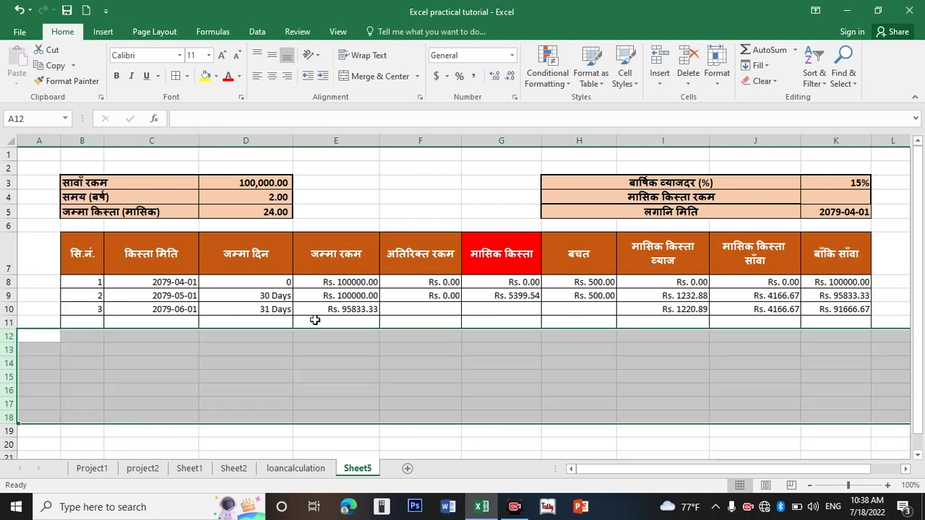
pyautogui.moveTo(831, 321); pyautogui.dragTo(829, 324)
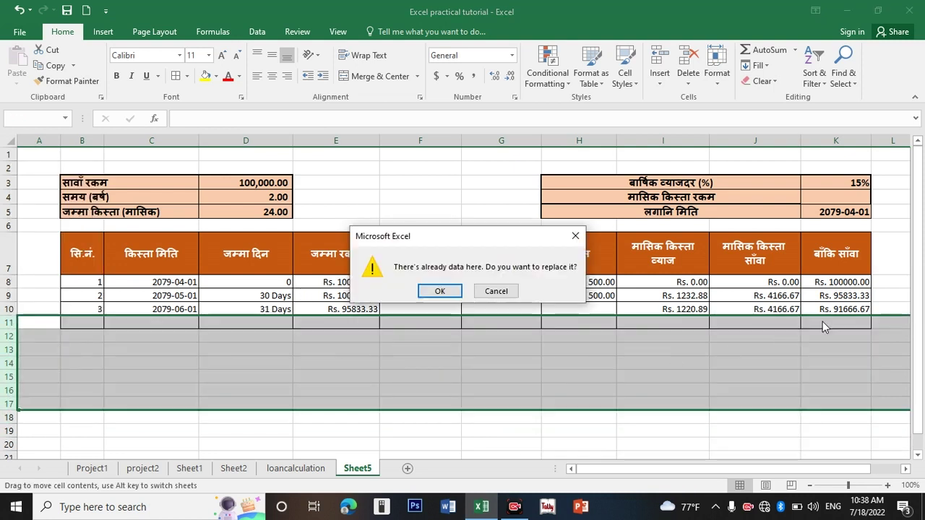
pyautogui.click(440, 291)
pyautogui.click(471, 367)
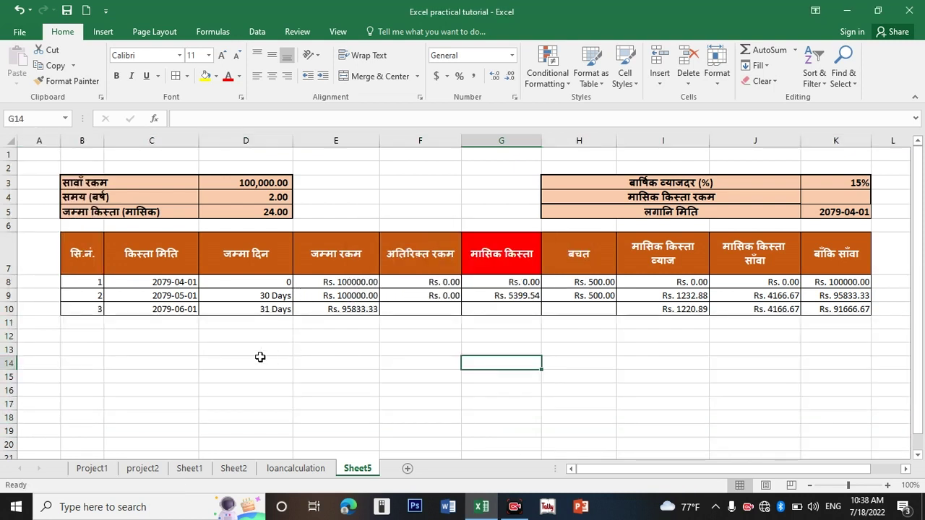
# Try the date 2079-7-1 in C11, undo it, and select the schedule B7:K10.
pyautogui.click(835, 308)
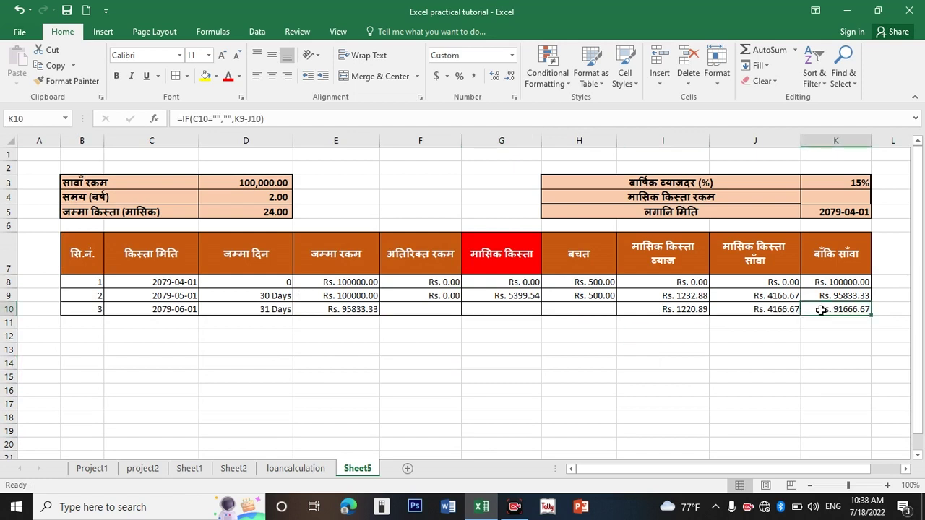
pyautogui.press('Right')
pyautogui.moveTo(624, 470); pyautogui.dragTo(558, 471)
pyautogui.click(155, 331)
pyautogui.press('Up')
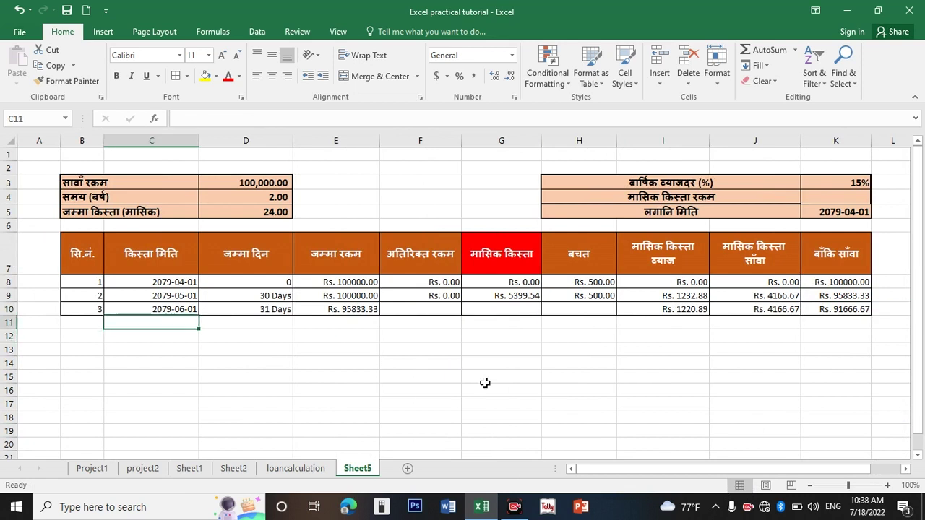
pyautogui.write('2079-7-1')
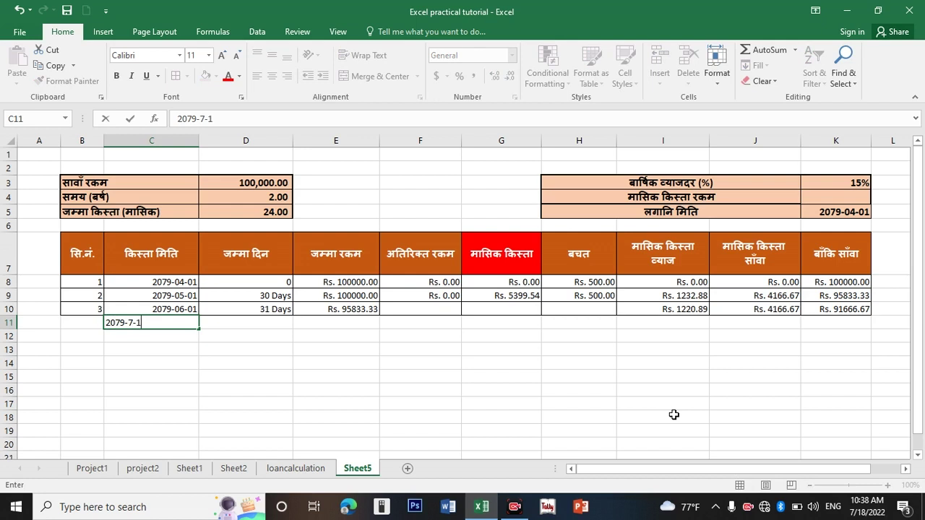
pyautogui.press('Return')
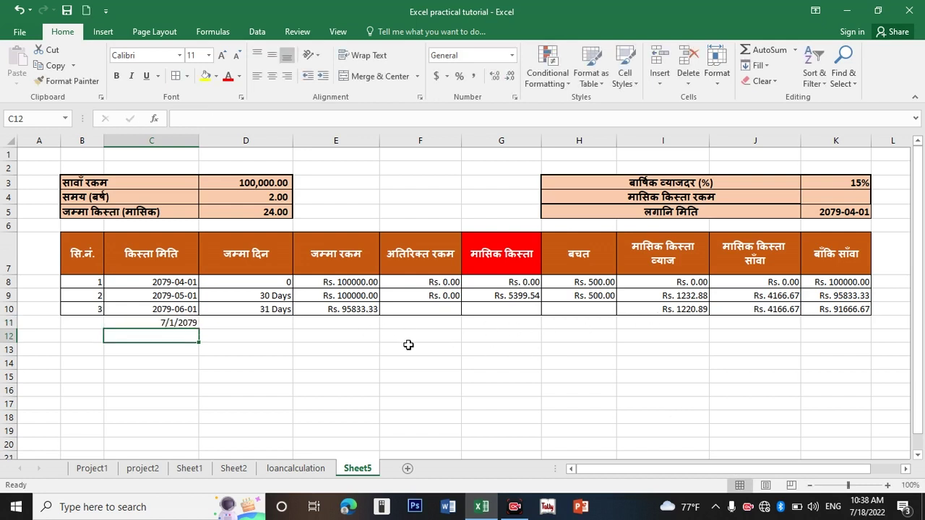
pyautogui.hotkey('ctrl', 'z')
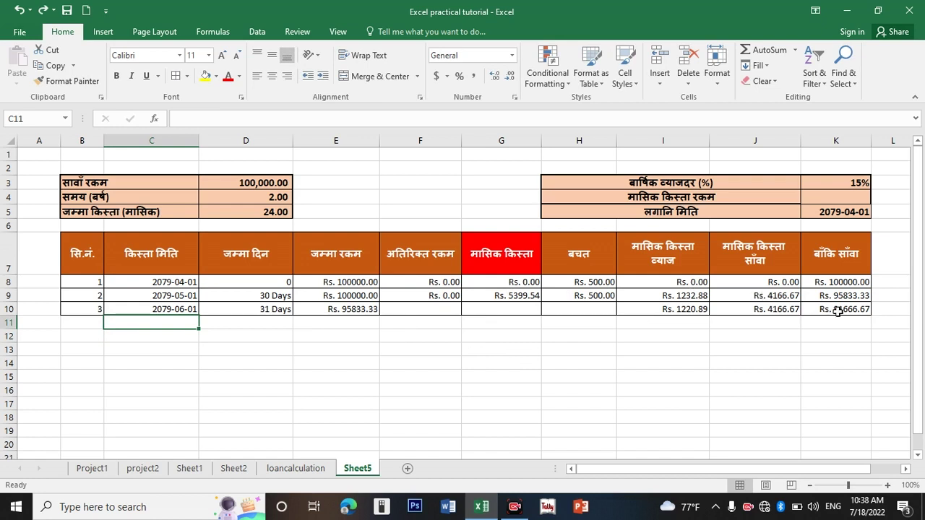
pyautogui.moveTo(837, 310); pyautogui.dragTo(82, 266)
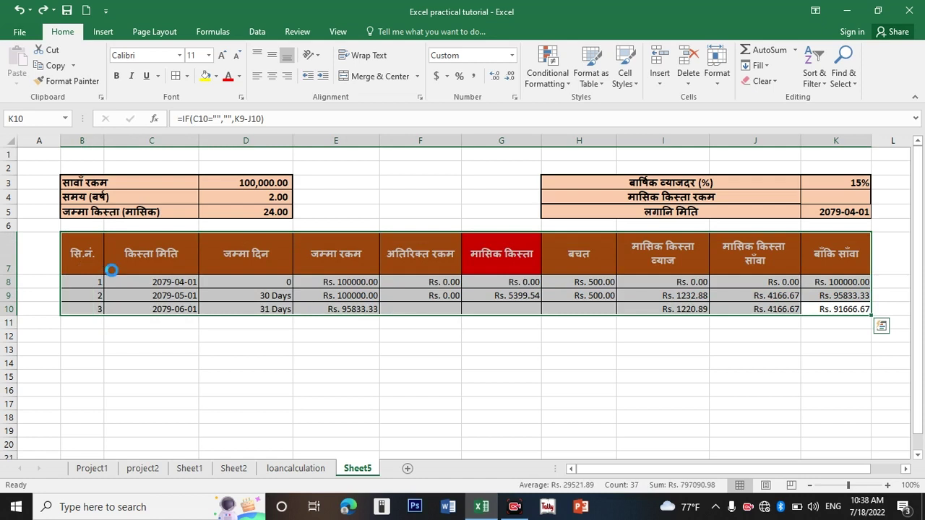
# Convert range $B$7:$K$10 into a table with 'My table has headers' ticked.
pyautogui.hotkey('ctrl', 't')
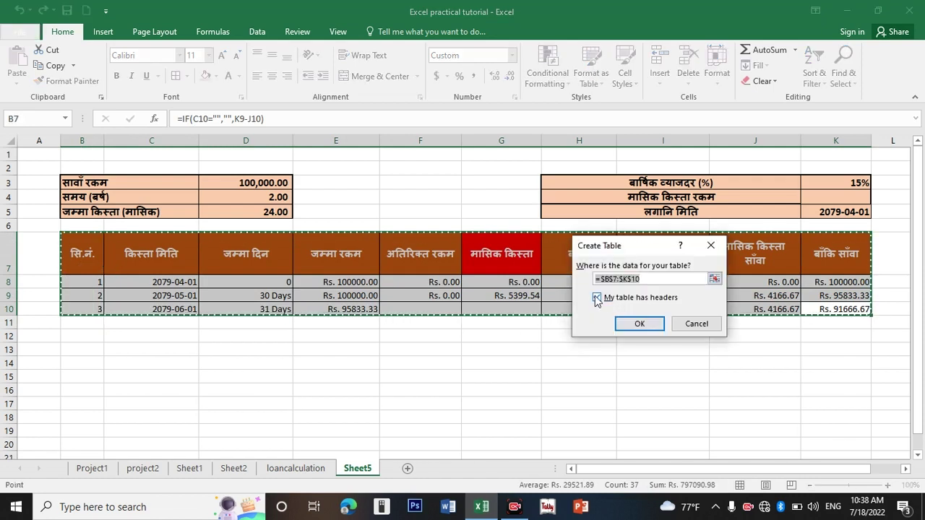
pyautogui.click(599, 301)
pyautogui.click(599, 300)
pyautogui.click(640, 324)
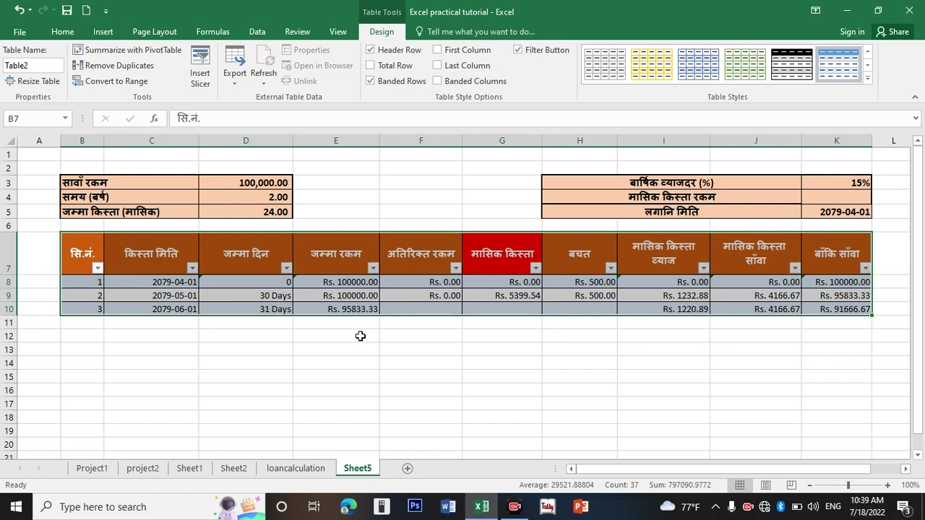
# Add a fourth installment row to the table dated 2079-07-01.
pyautogui.click(302, 295)
pyautogui.click(854, 307)
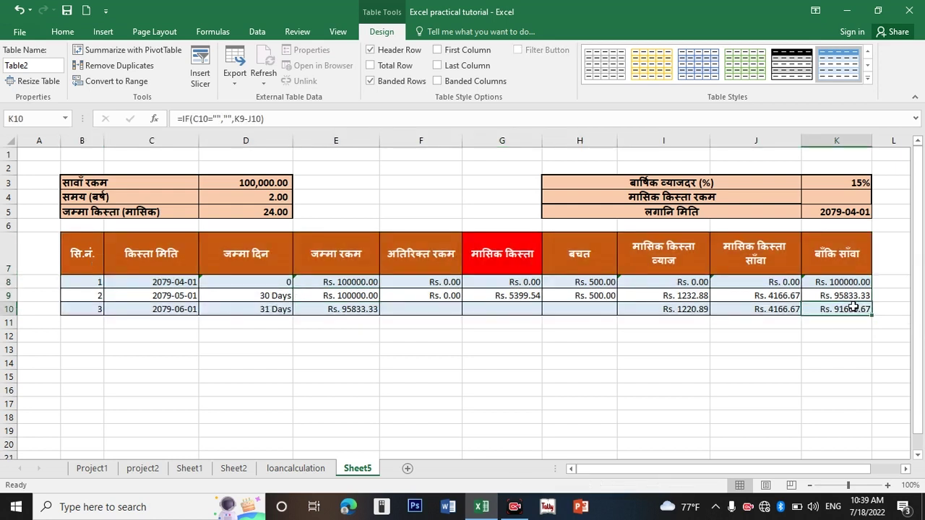
pyautogui.press('Tab')
pyautogui.press('Tab')
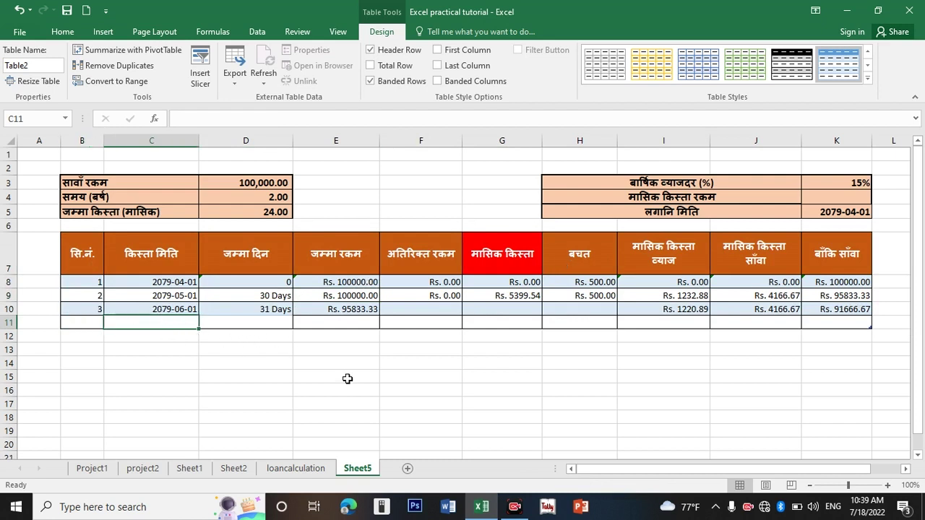
pyautogui.write('2079-7-1')
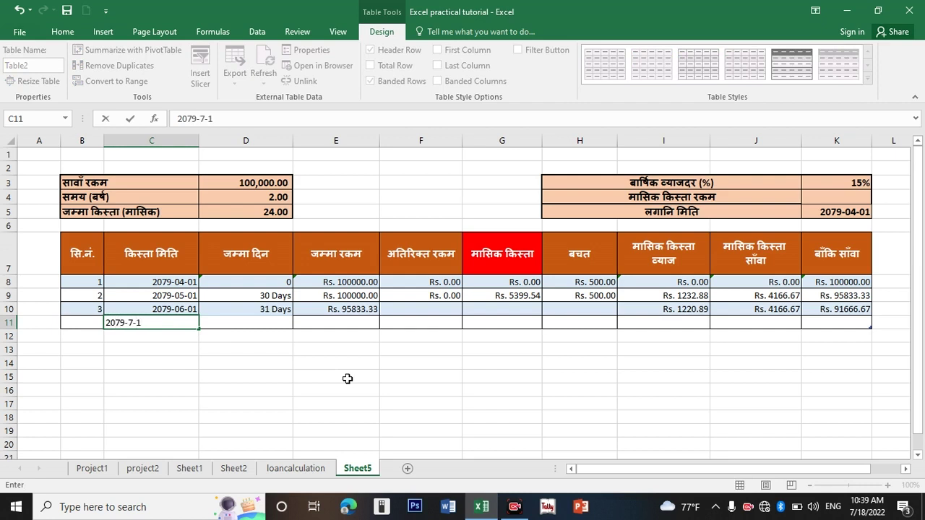
pyautogui.press('Tab')
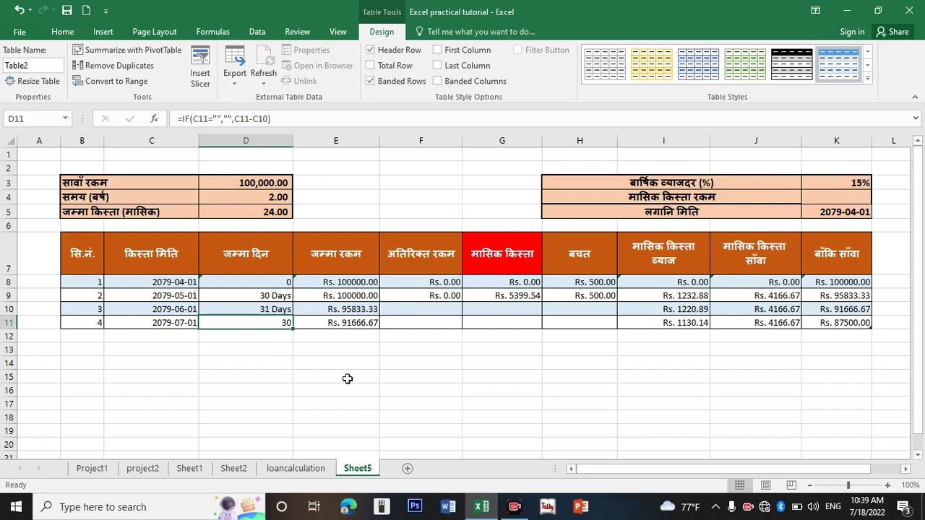
# Copy the days formula from D10 down into D11.
pyautogui.click(279, 309)
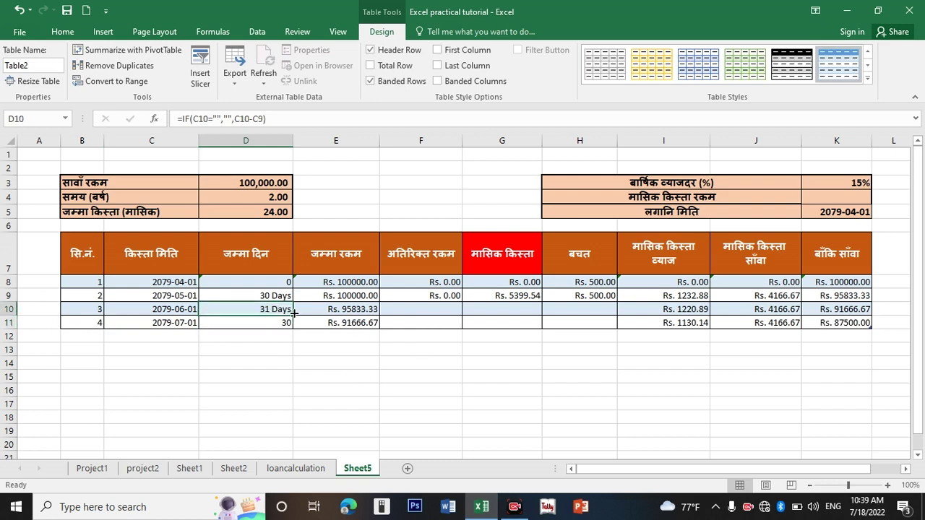
pyautogui.moveTo(292, 315); pyautogui.dragTo(289, 324)
pyautogui.click(283, 324)
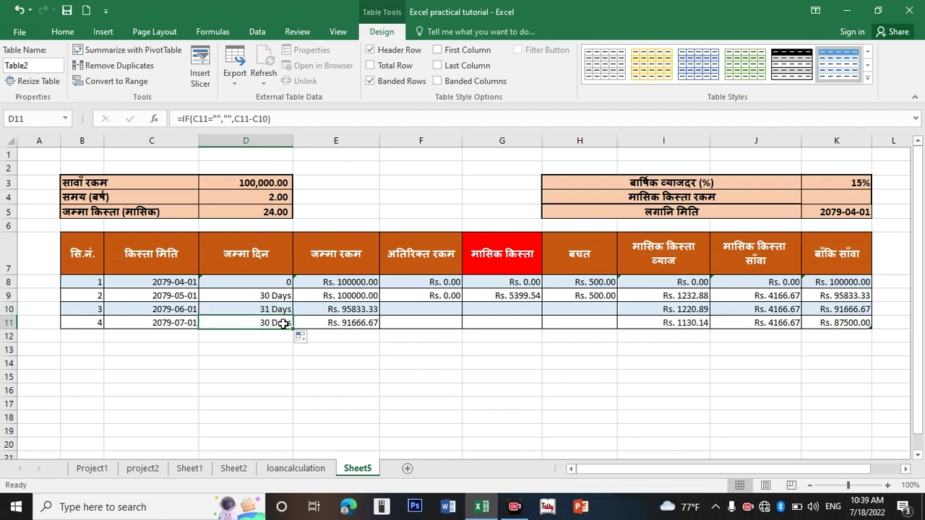
pyautogui.press('Right')
pyautogui.press('Right')
pyautogui.press('Right')
pyautogui.press('Right')
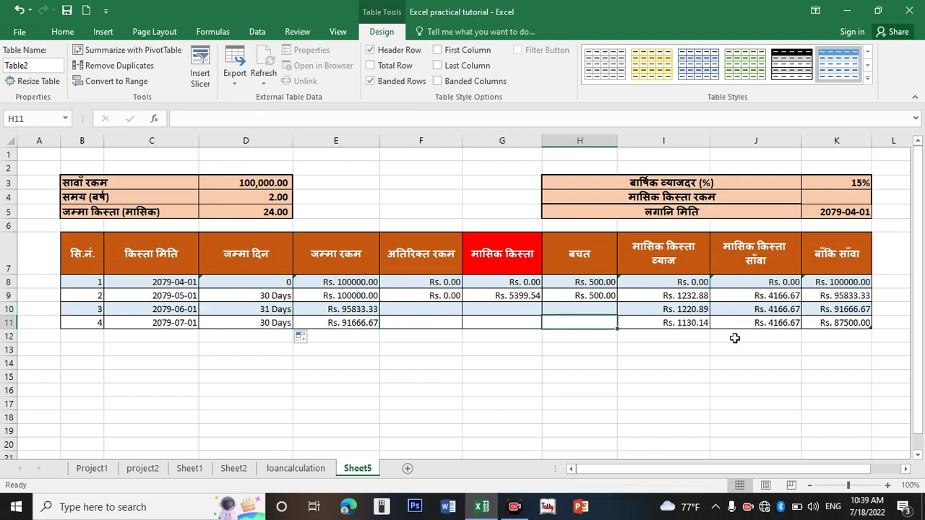
pyautogui.press('Right')
# Enter 500 savings in H10 and H11, adding another table row.
pyautogui.click(603, 307)
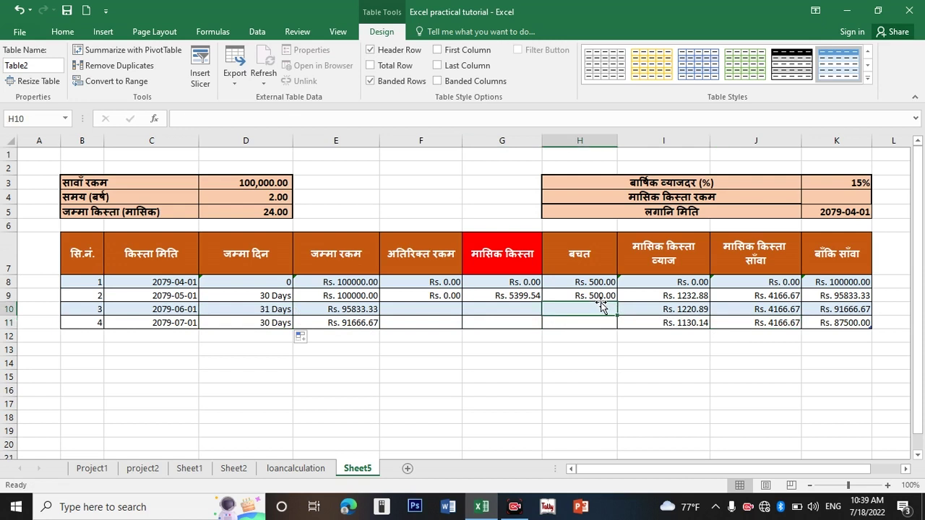
pyautogui.write('500')
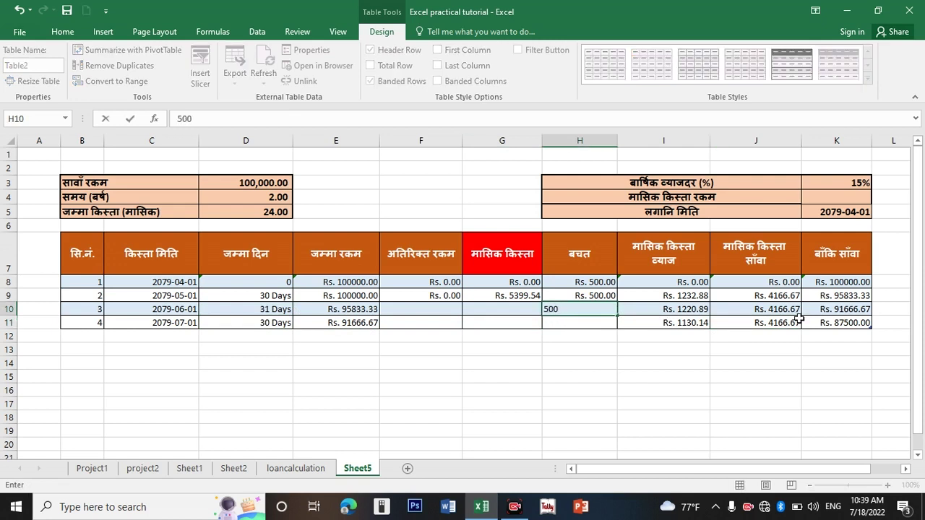
pyautogui.press('Return')
pyautogui.write('500')
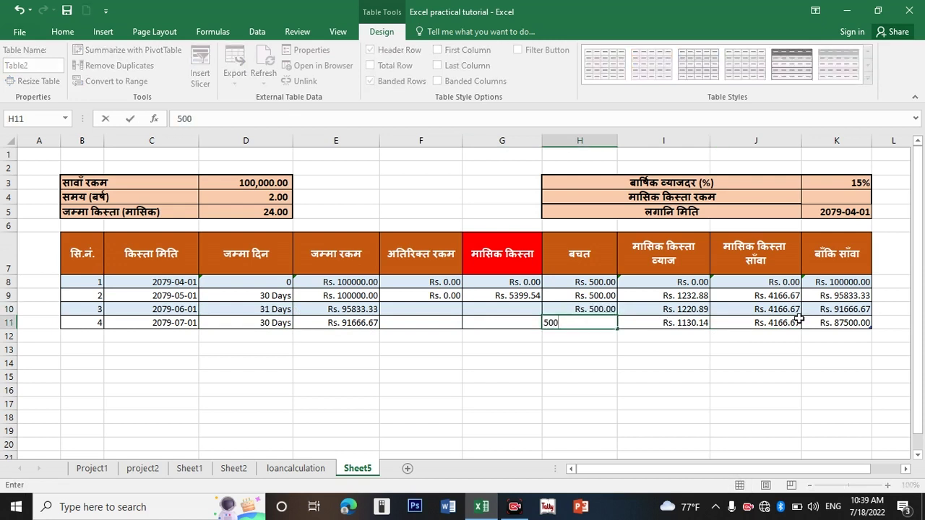
pyautogui.press('Tab')
pyautogui.press('Tab')
pyautogui.press('Tab')
pyautogui.press('Tab')
pyautogui.press('Tab')
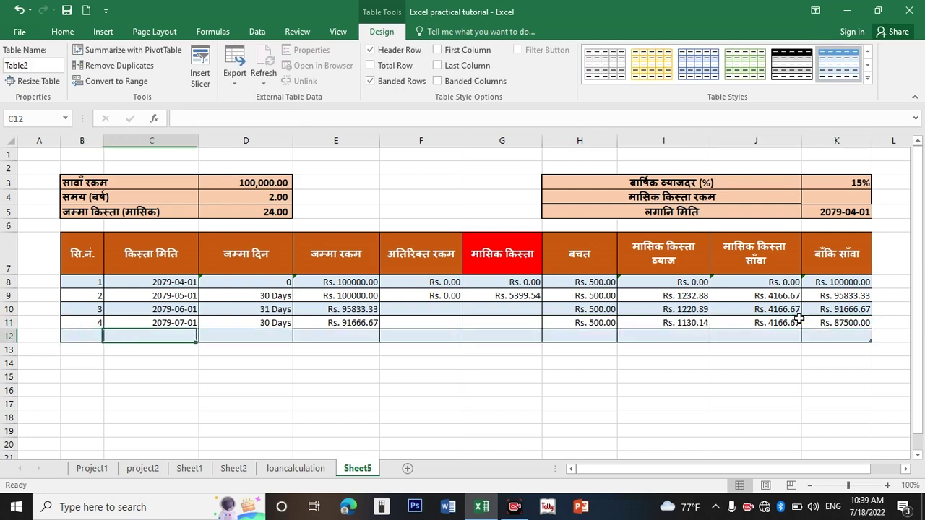
# Date the fifth installment 2079-08-01 and extend the days formula to row 12.
pyautogui.write('2079-8-1')
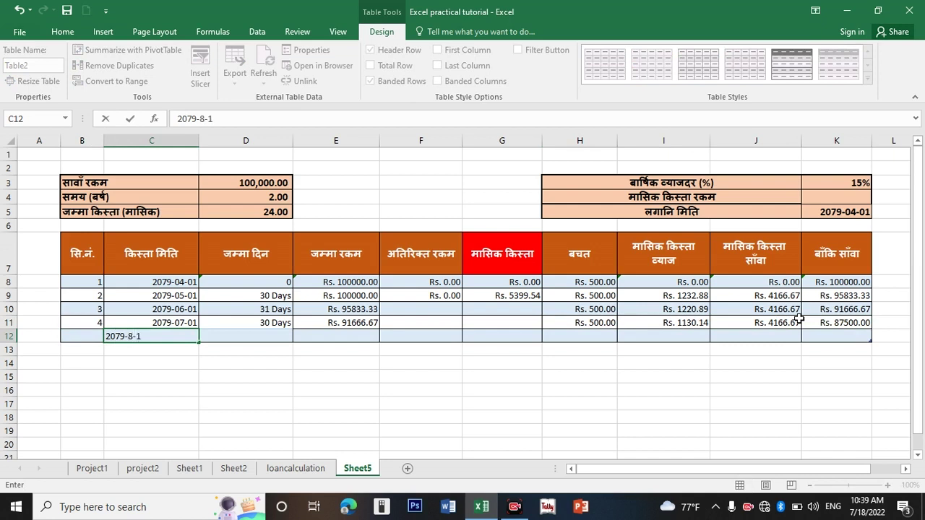
pyautogui.press('Tab')
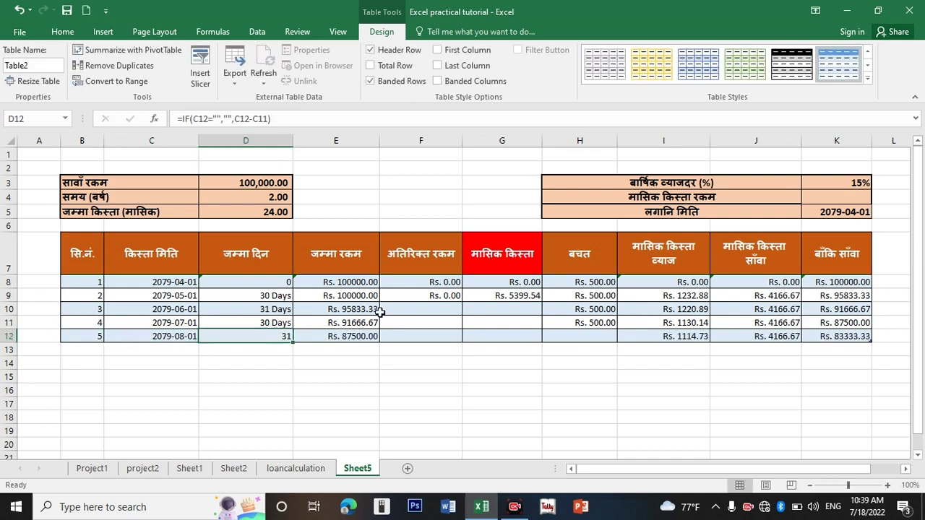
pyautogui.click(271, 322)
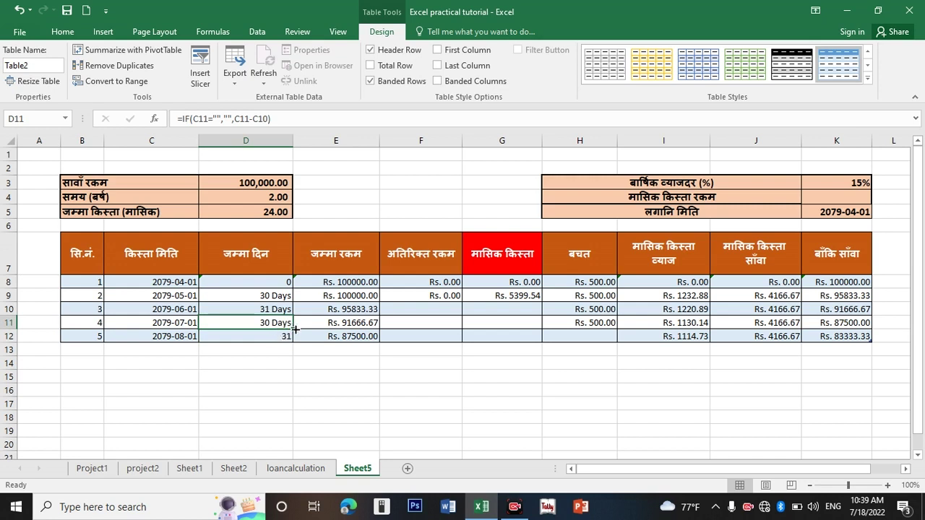
pyautogui.moveTo(295, 329); pyautogui.dragTo(293, 338)
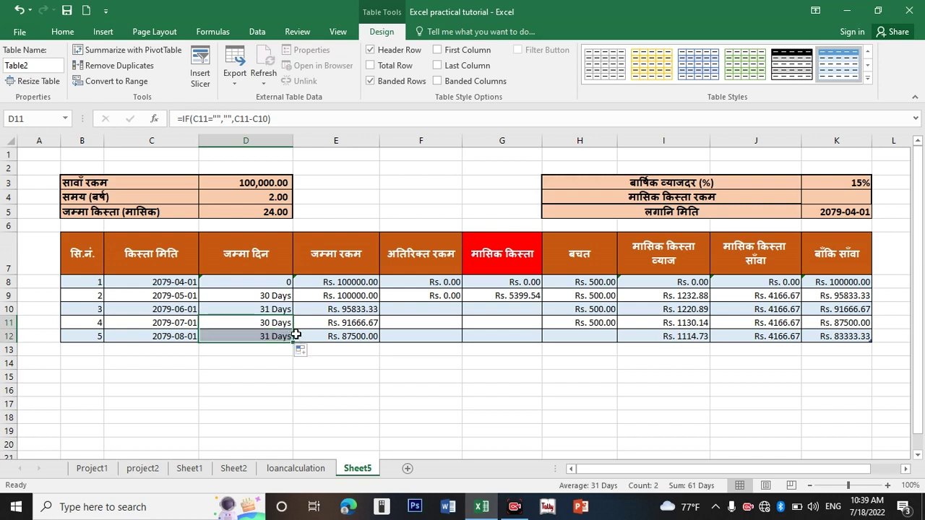
pyautogui.click(427, 312)
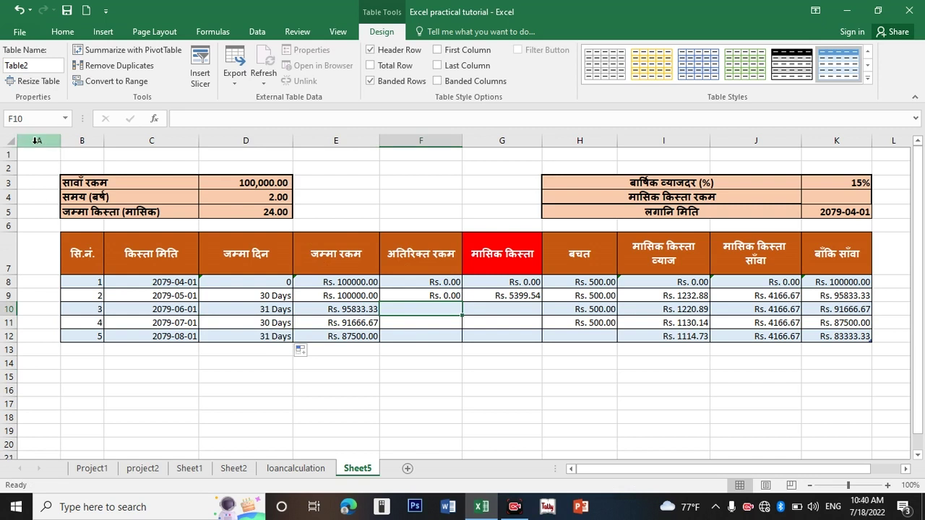
# Insert a blank column before column A, narrow it to 1.43 width, and select B2:M13.
pyautogui.rightClick(36, 140)
pyautogui.click(44, 236)
pyautogui.click(54, 197)
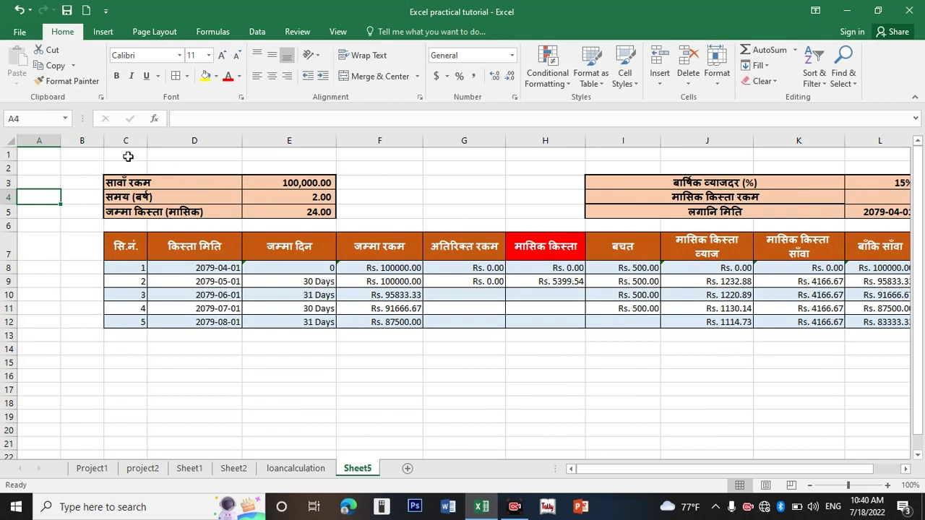
pyautogui.moveTo(103, 141)
pyautogui.mouseDown()
pyautogui.moveTo(82, 143)
pyautogui.moveTo(897, 409)
pyautogui.mouseUp()
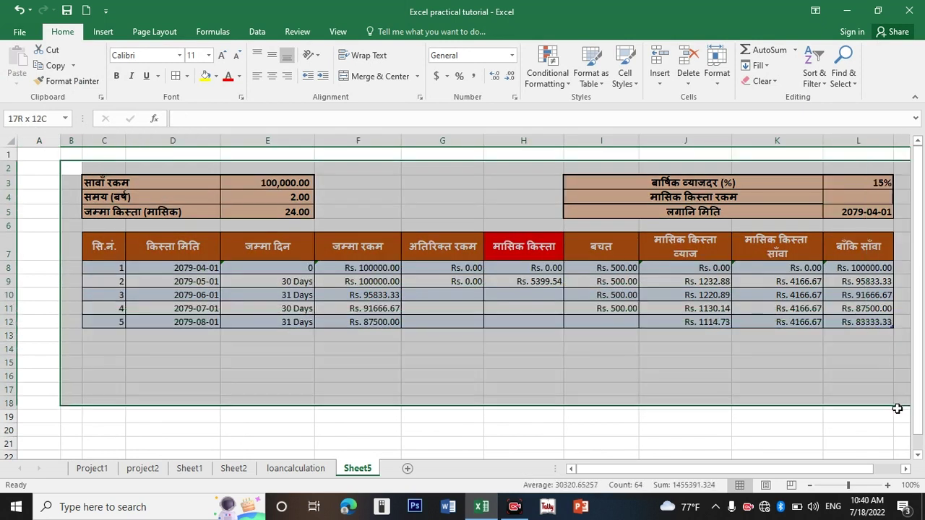
pyautogui.moveTo(897, 409); pyautogui.dragTo(896, 395)
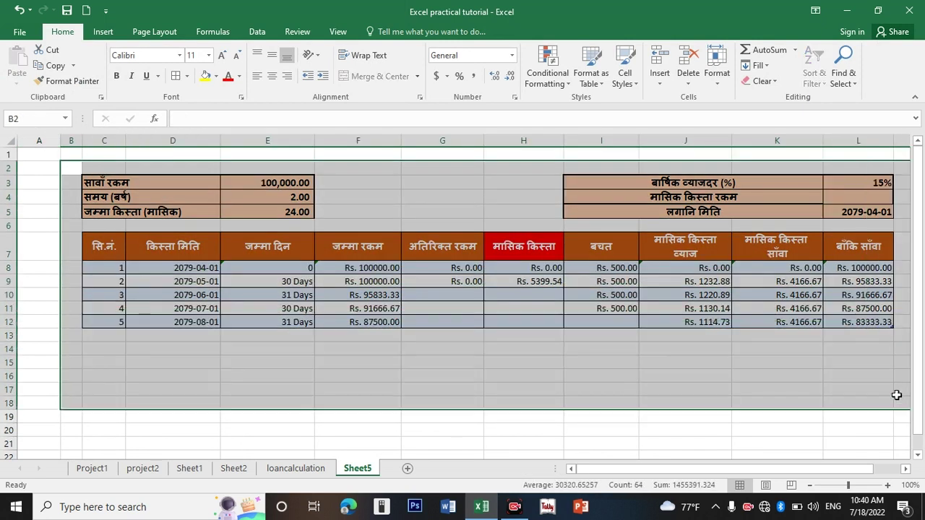
pyautogui.moveTo(73, 171)
pyautogui.mouseDown()
pyautogui.moveTo(775, 219)
pyautogui.moveTo(898, 353)
pyautogui.moveTo(899, 337)
pyautogui.mouseUp()
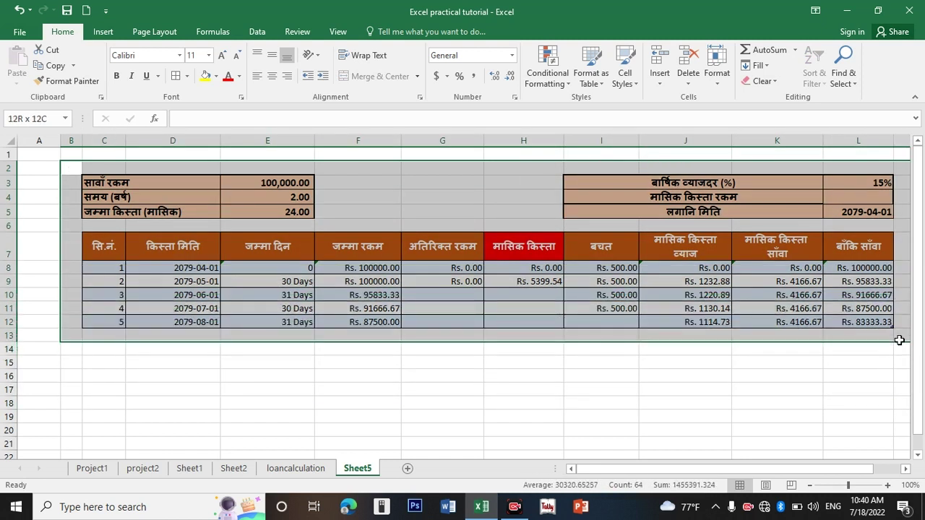
# Fill B2:M13 orange and set the header row C7:L7 font to dark blue.
pyautogui.click(216, 77)
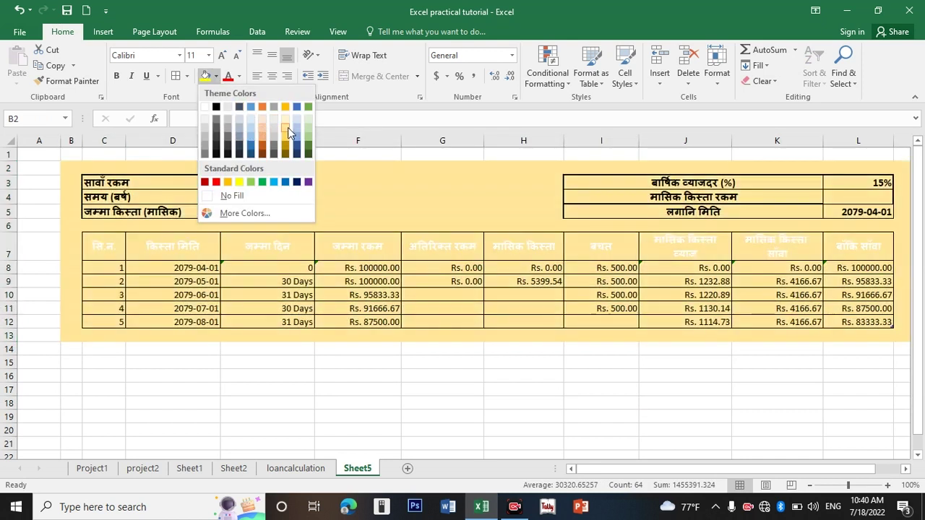
pyautogui.click(263, 130)
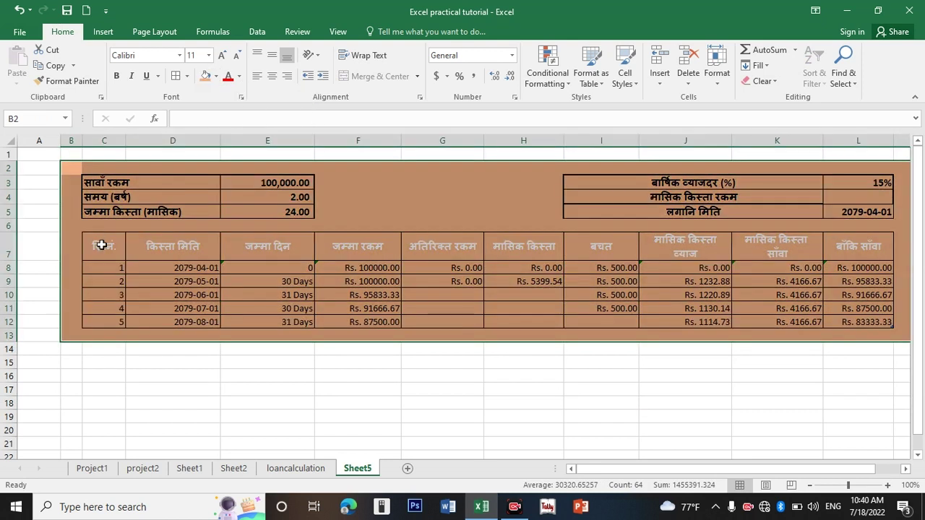
pyautogui.moveTo(102, 246); pyautogui.dragTo(753, 244)
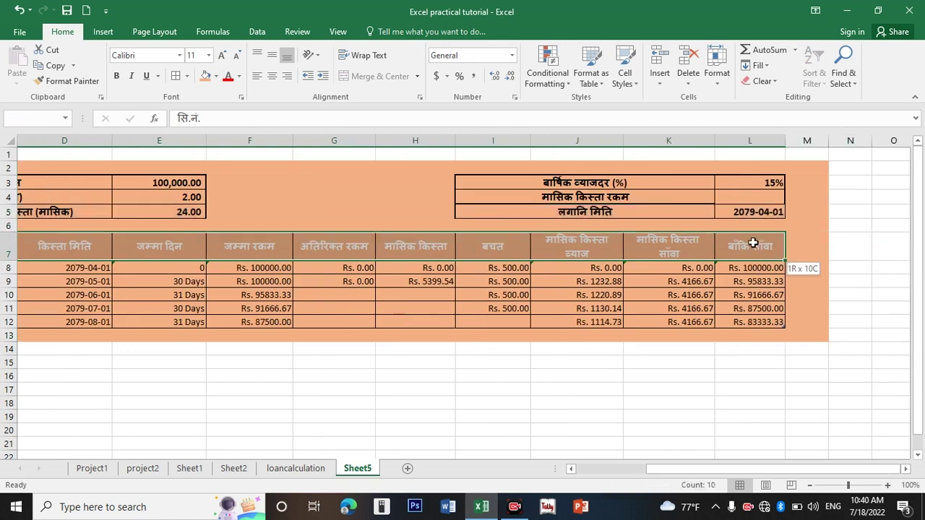
pyautogui.click(239, 77)
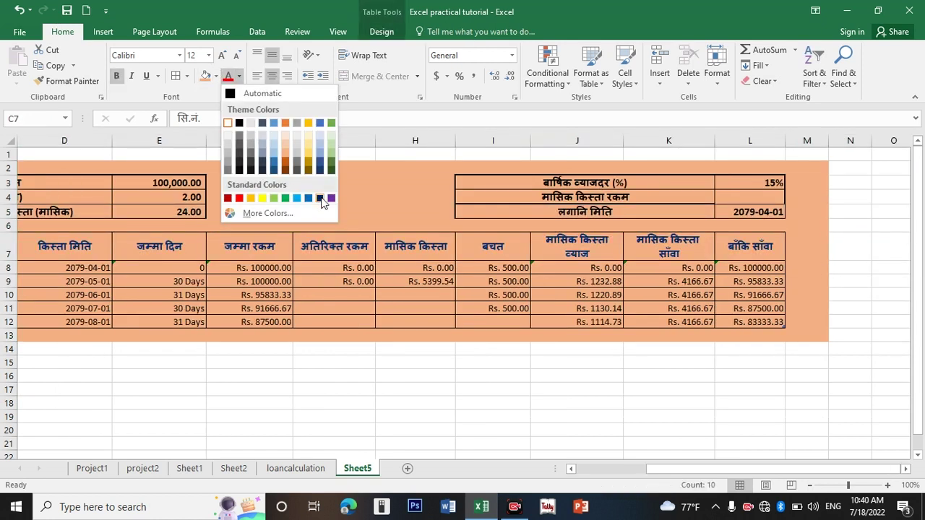
pyautogui.click(321, 198)
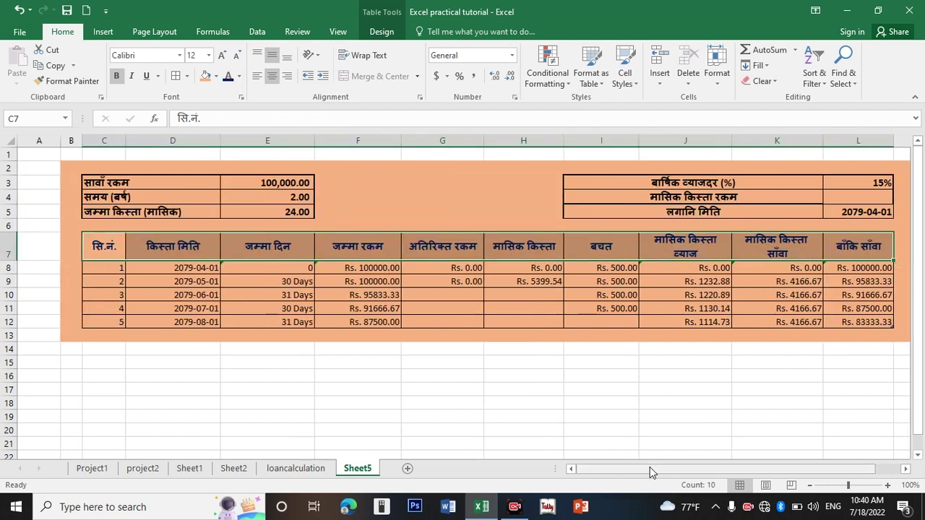
pyautogui.hscroll(1, 649, 472)
pyautogui.click(480, 375)
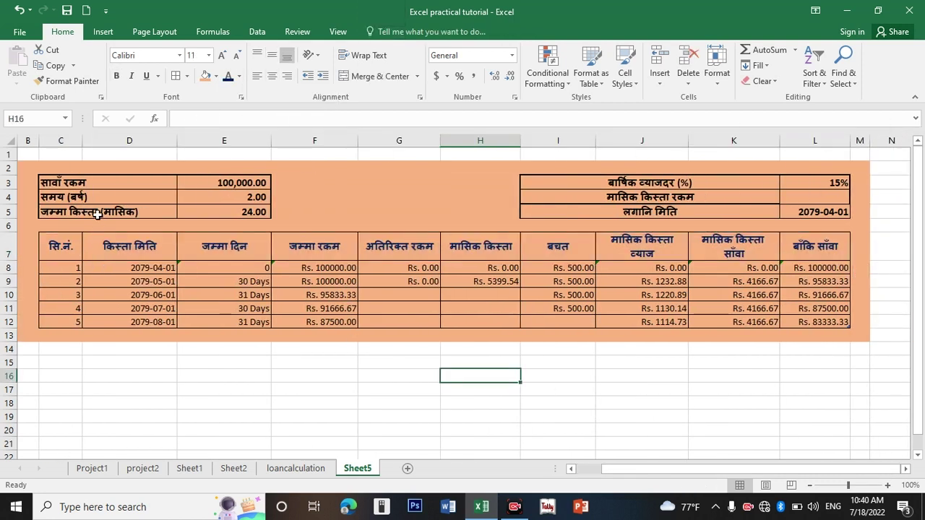
pyautogui.click(835, 319)
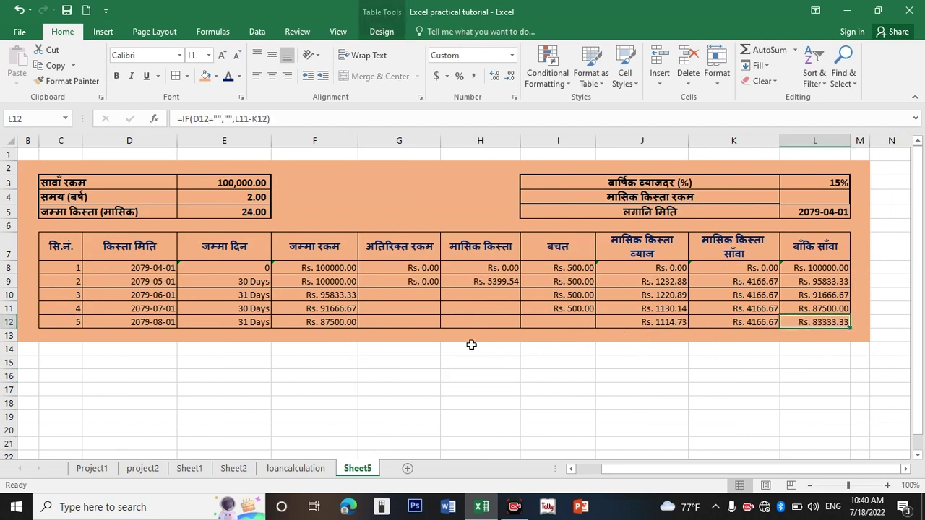
# Fill G9's 0 down to G12 and the H9 installment formula down through row 12.
pyautogui.click(424, 282)
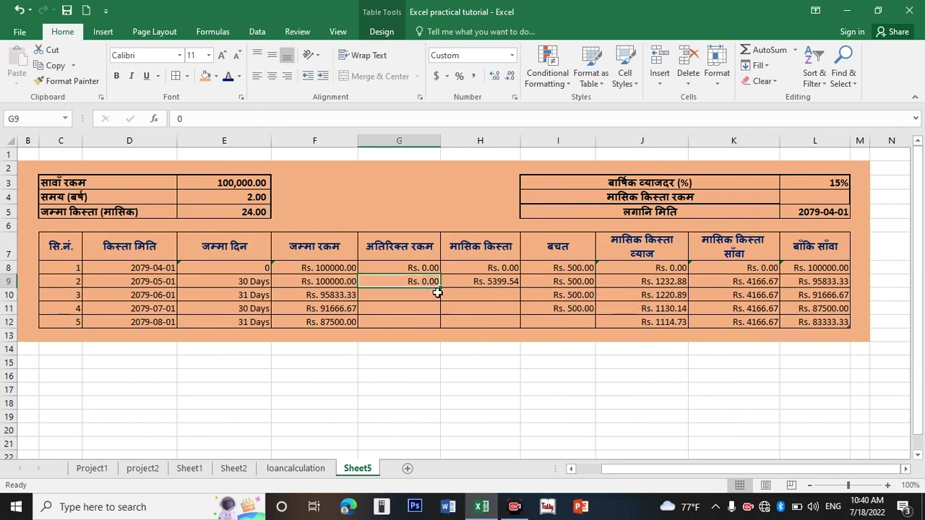
pyautogui.moveTo(442, 290); pyautogui.dragTo(440, 325)
pyautogui.click(486, 281)
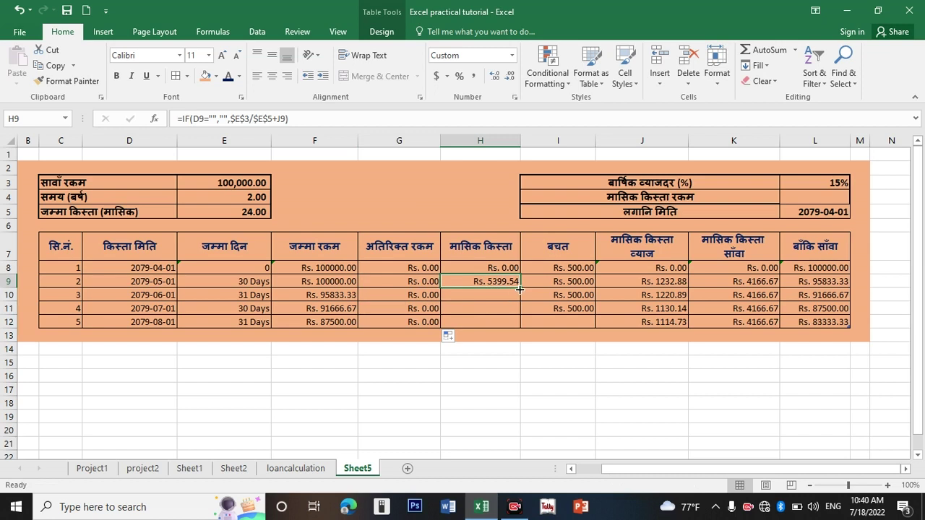
pyautogui.doubleClick(520, 291)
pyautogui.click(515, 365)
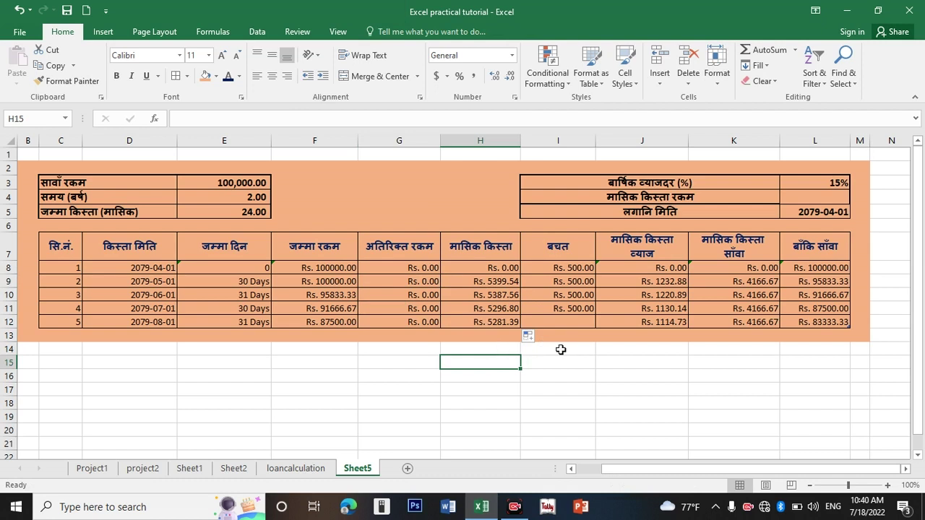
pyautogui.moveTo(500, 349); pyautogui.dragTo(838, 351)
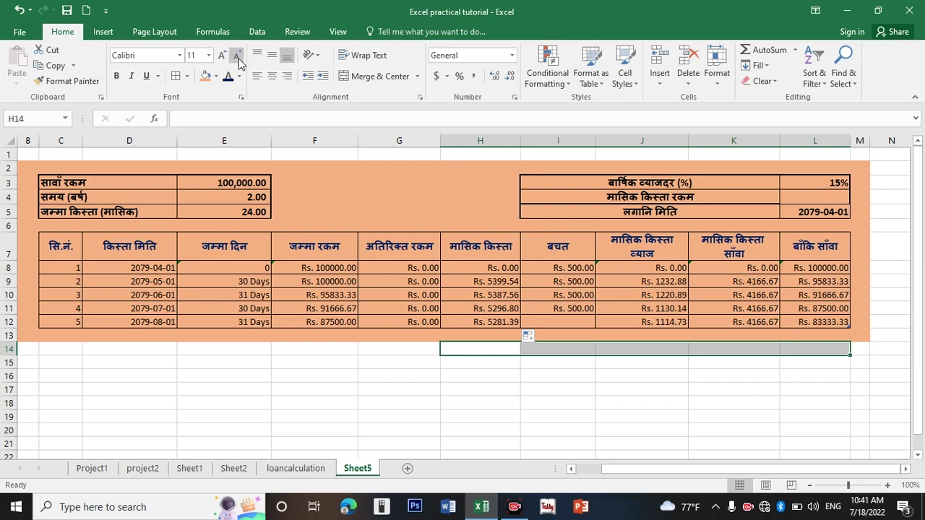
# Label H14 'जम्मा' and SUM the बचत savings column in I14.
pyautogui.click(479, 348)
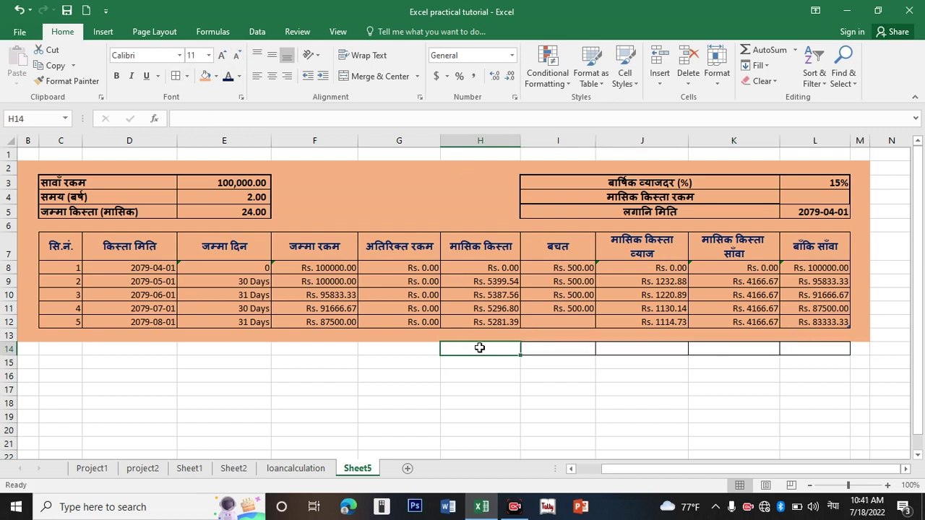
pyautogui.write('जम्मा')
pyautogui.press('Tab')
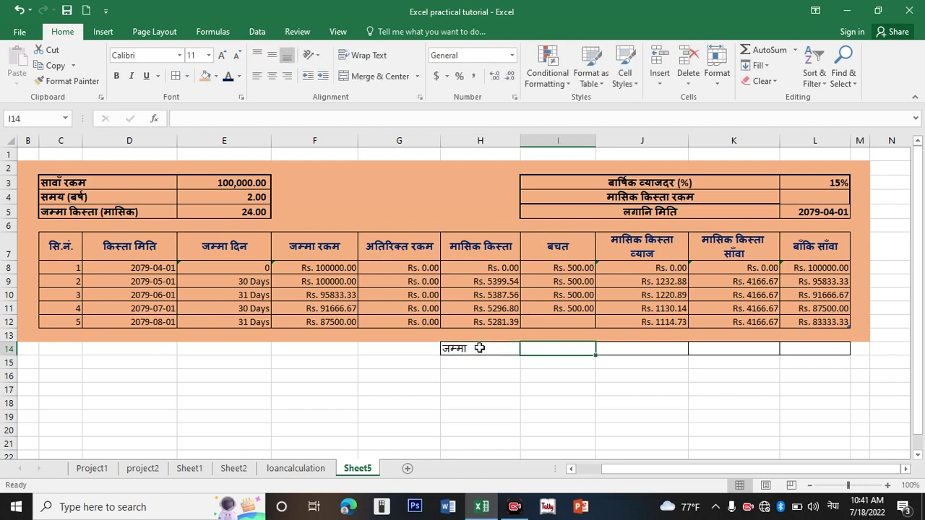
pyautogui.write('=sum')
pyautogui.press('Tab')
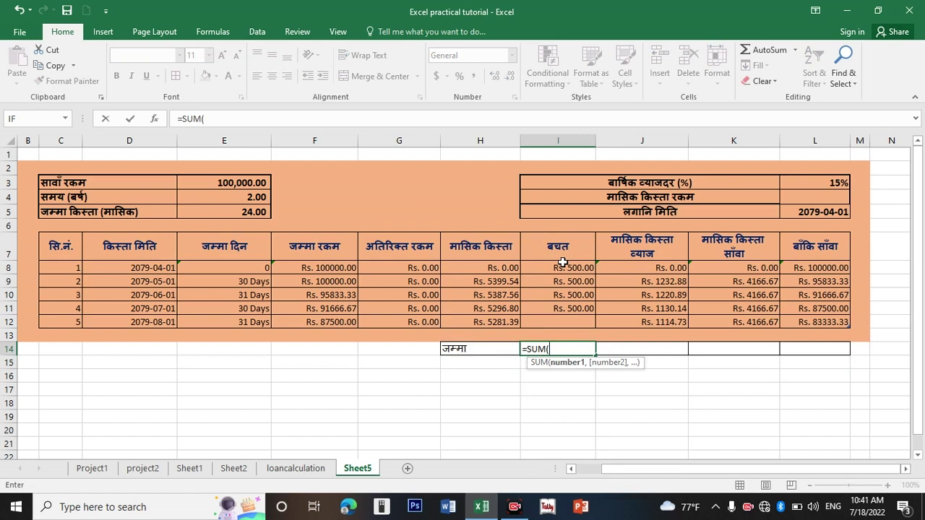
pyautogui.moveTo(562, 267); pyautogui.dragTo(571, 322)
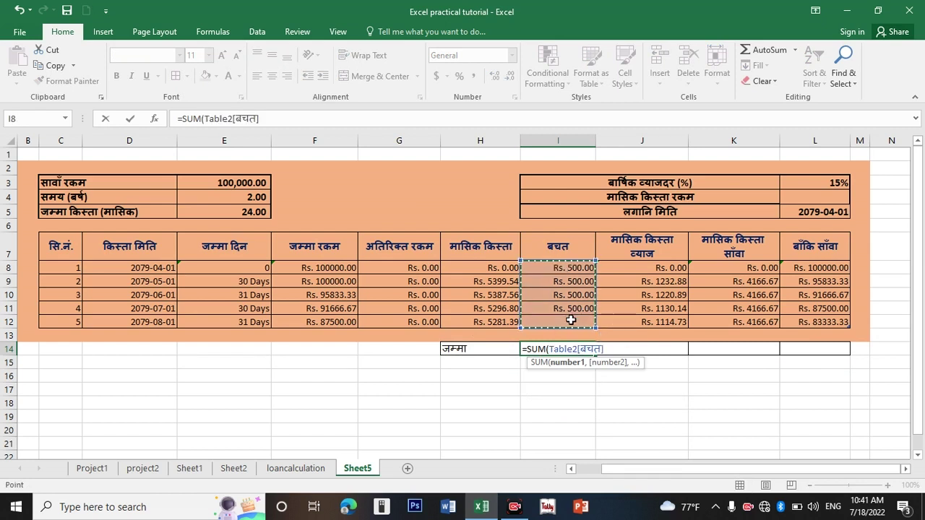
pyautogui.press('Return')
# Add SUM totals for the interest column in J14 and principal column in K14.
pyautogui.click(643, 352)
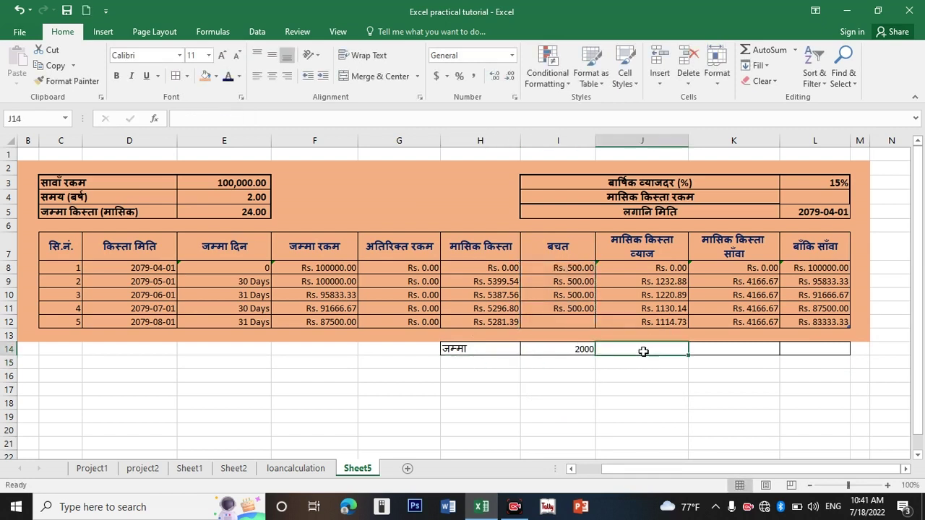
pyautogui.write('=SUM(')
pyautogui.moveTo(651, 266); pyautogui.dragTo(659, 323)
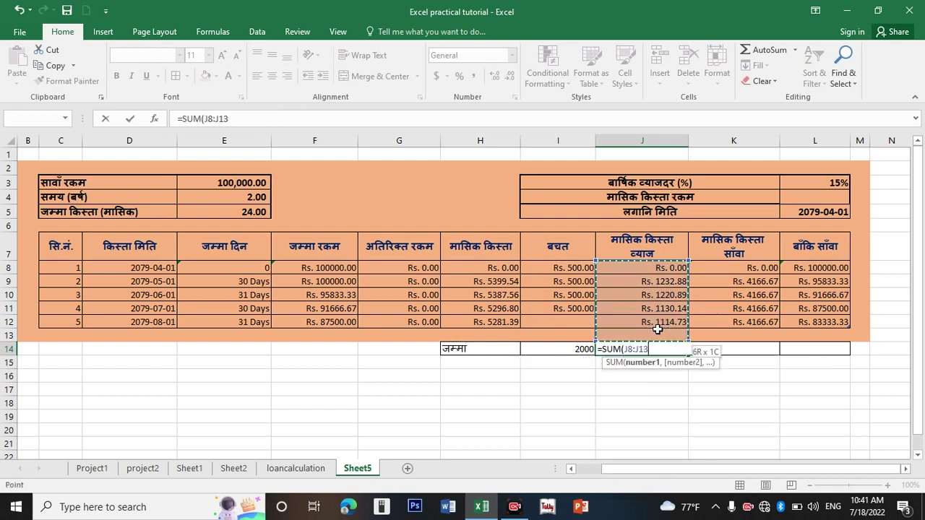
pyautogui.press('Return')
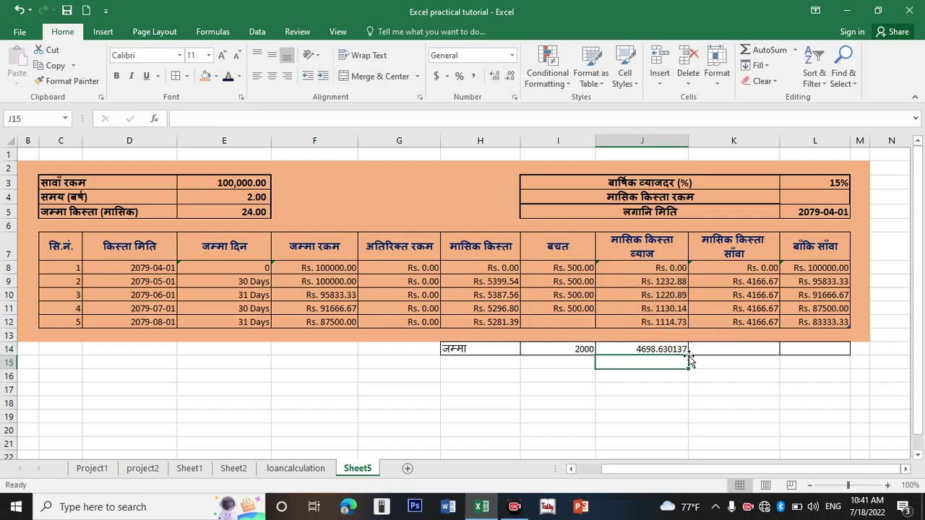
pyautogui.click(740, 350)
pyautogui.write('=sum')
pyautogui.press('Tab')
pyautogui.moveTo(742, 267); pyautogui.dragTo(745, 329)
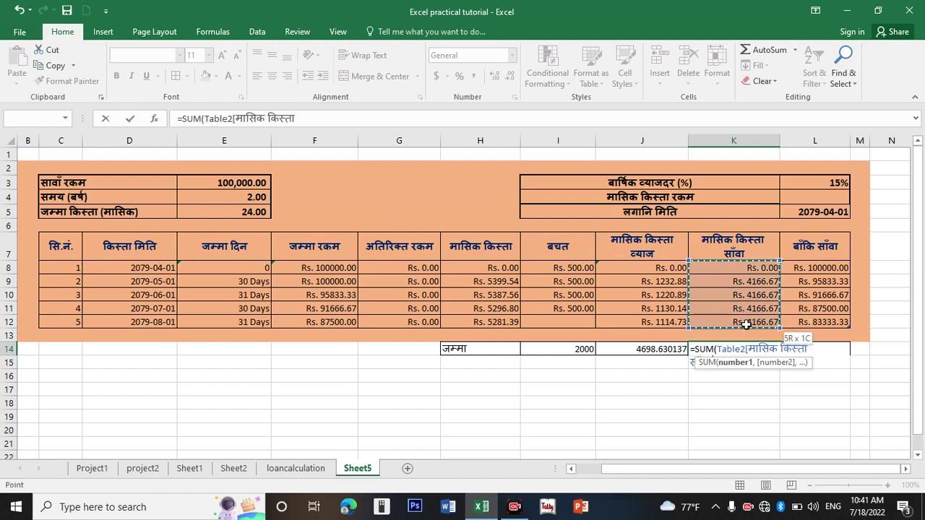
pyautogui.press('Return')
# SUM the बाँकि साँवा column in L14 (458333.3333) and select the four totals.
pyautogui.click(793, 349)
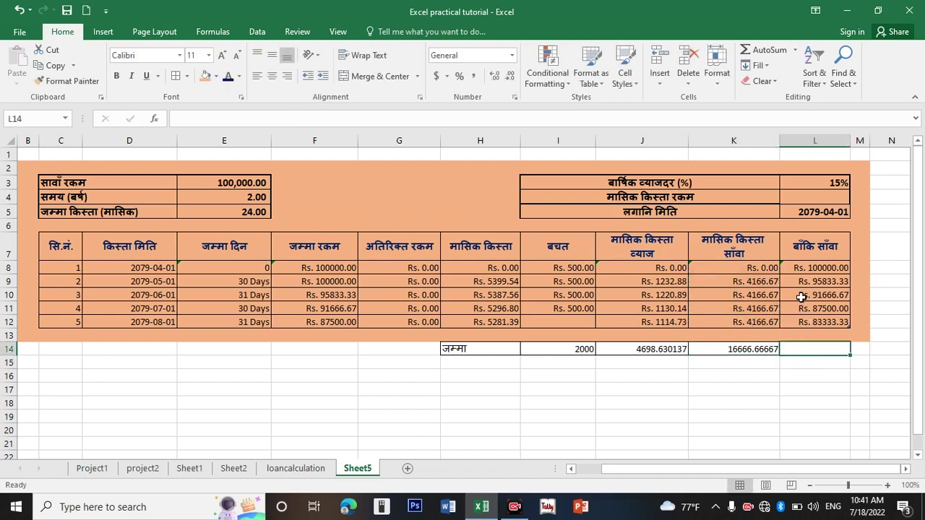
pyautogui.write('=sum')
pyautogui.press('Tab')
pyautogui.moveTo(815, 270); pyautogui.dragTo(812, 323)
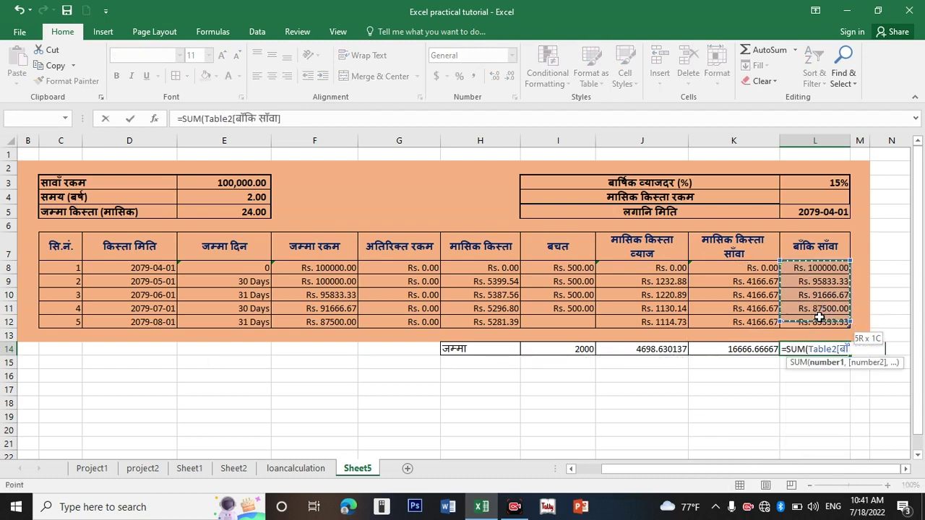
pyautogui.press('Return')
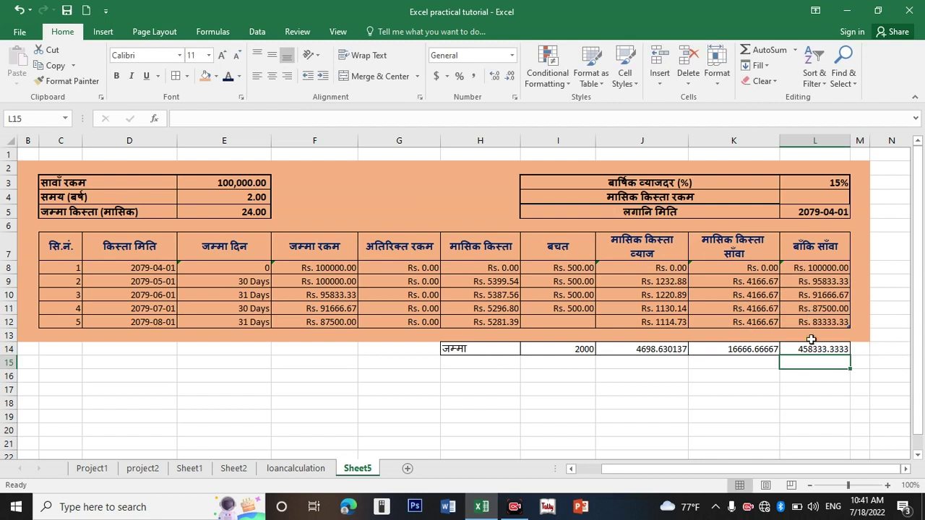
pyautogui.moveTo(829, 349); pyautogui.dragTo(563, 349)
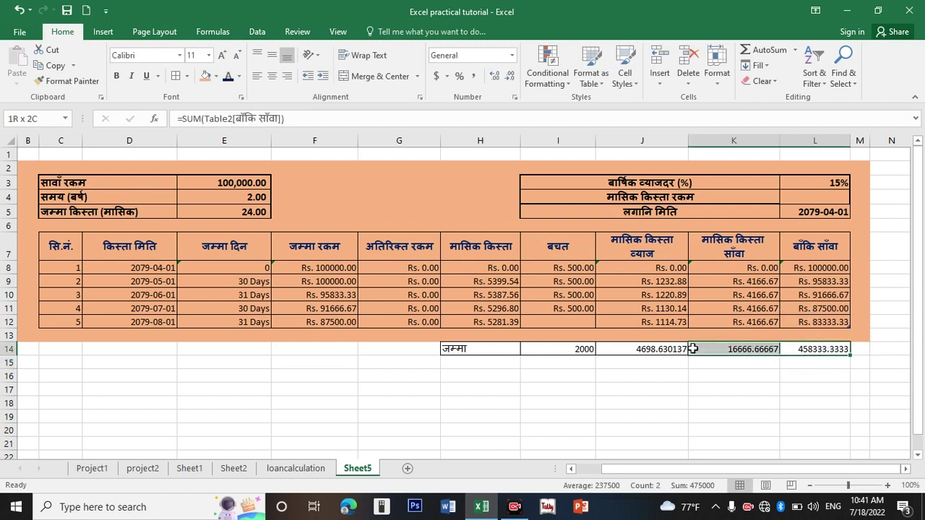
# Format the totals I14:L14 as two-decimal Rs. amounts using I8's formatting.
pyautogui.click(507, 77)
pyautogui.click(506, 76)
pyautogui.click(495, 78)
pyautogui.click(495, 78)
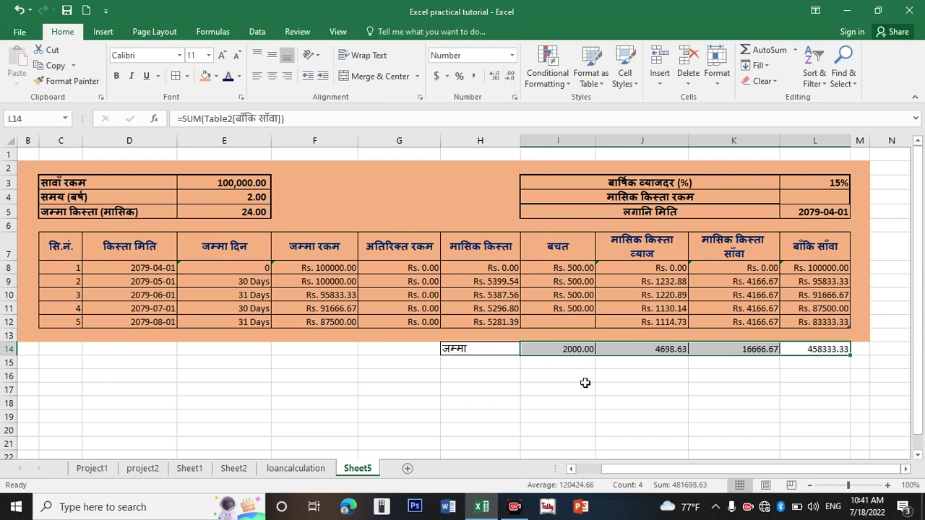
pyautogui.click(583, 350)
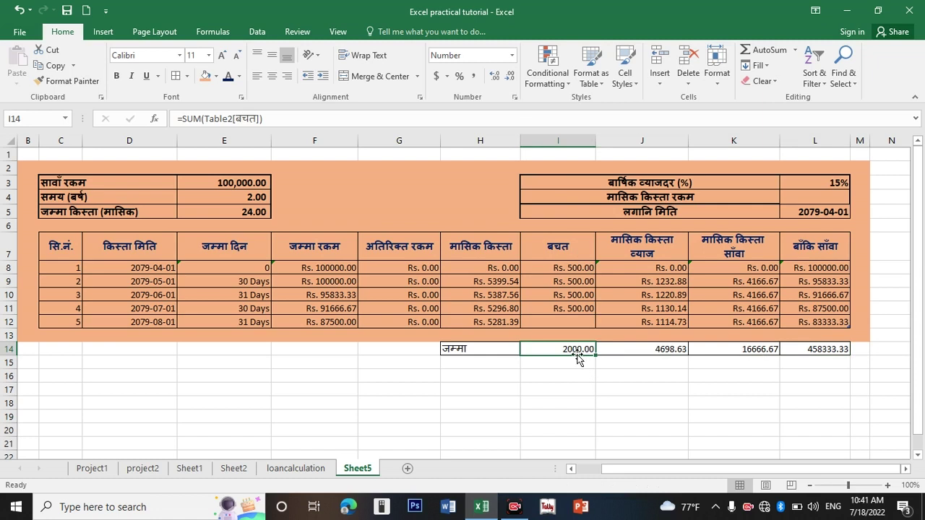
pyautogui.moveTo(576, 350); pyautogui.dragTo(808, 347)
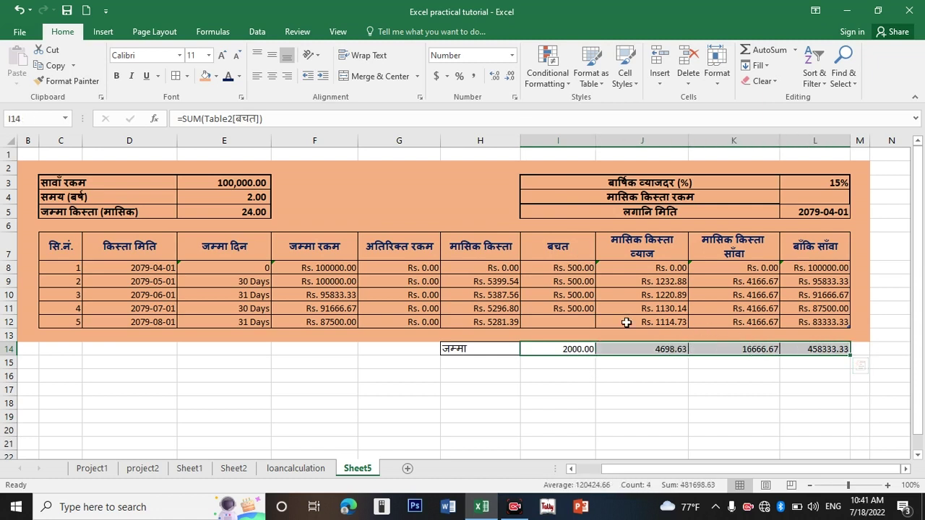
pyautogui.click(560, 350)
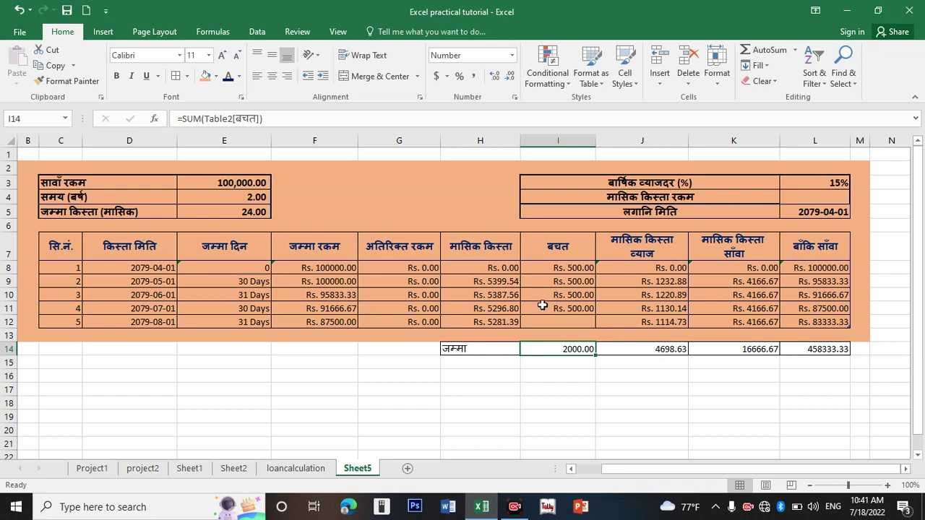
pyautogui.click(566, 269)
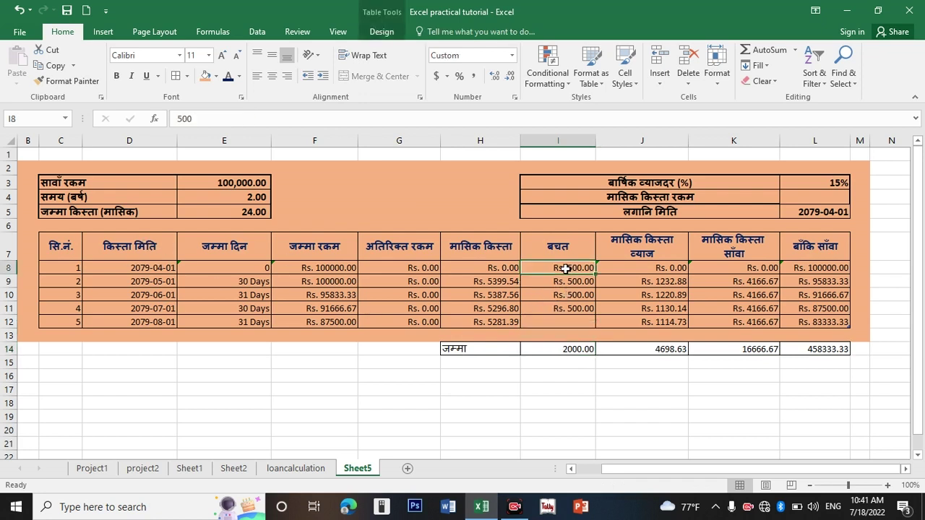
pyautogui.click(75, 85)
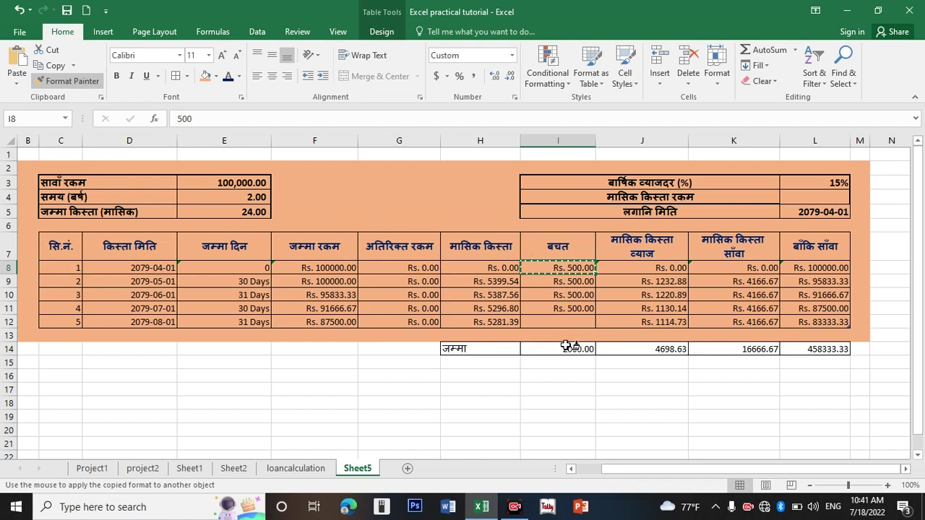
pyautogui.moveTo(571, 350); pyautogui.dragTo(813, 350)
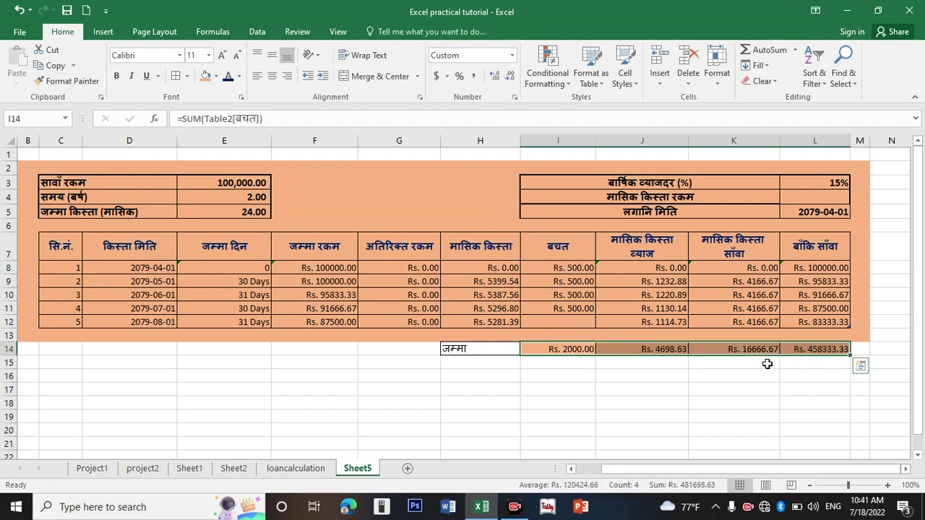
# Add a new empty row at the end of the loan table.
pyautogui.click(470, 441)
pyautogui.click(461, 347)
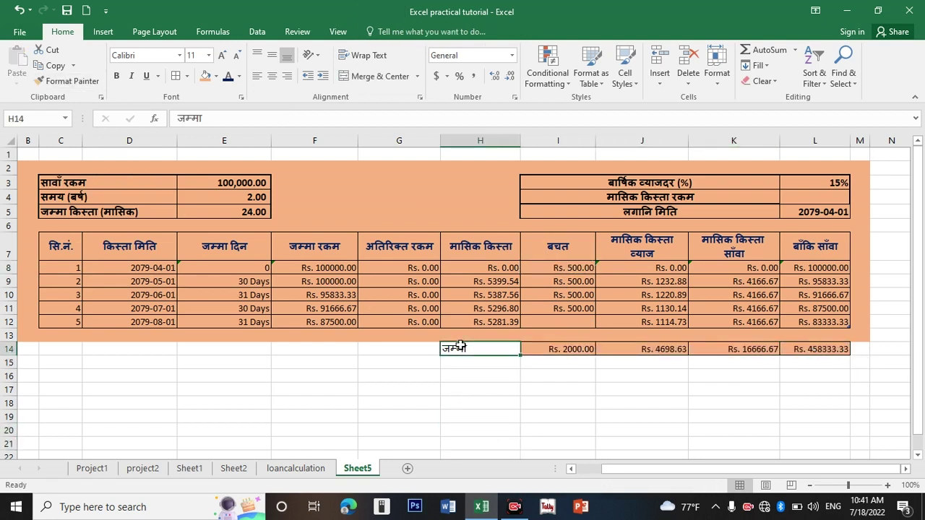
pyautogui.click(839, 324)
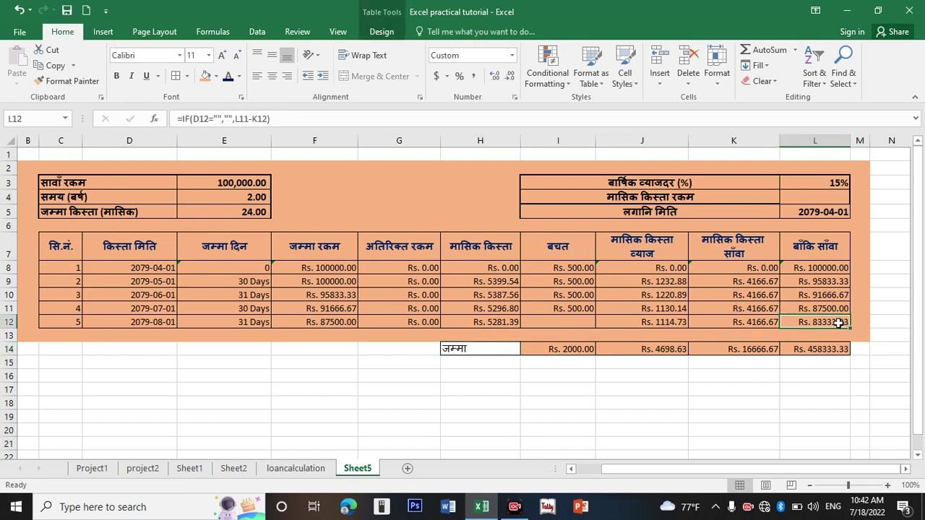
pyautogui.press('Tab')
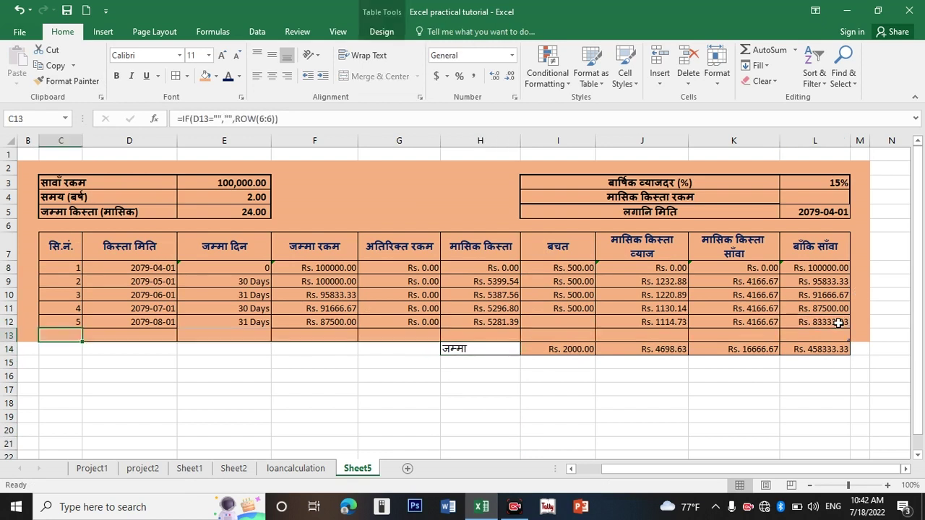
pyautogui.press('Tab')
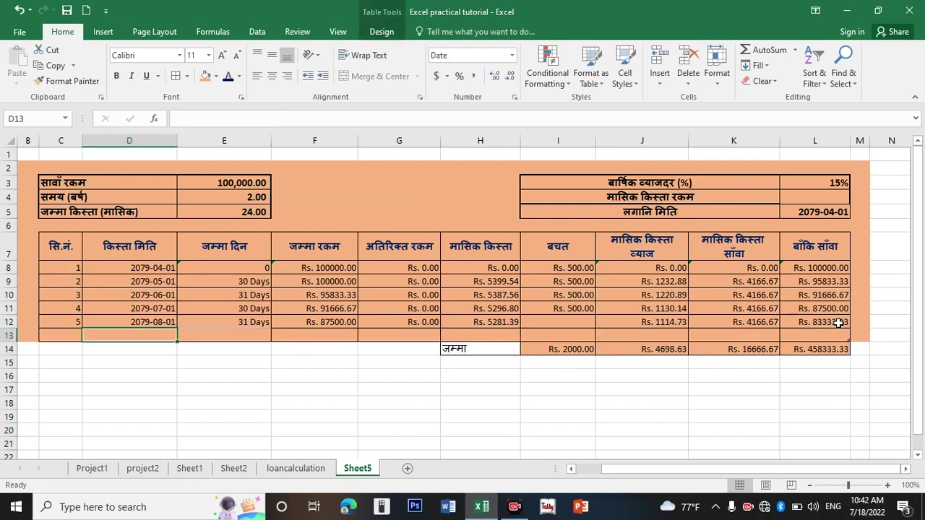
# Fill the जम्मा totals row H14:L14 gold.
pyautogui.moveTo(492, 354); pyautogui.dragTo(824, 354)
pyautogui.click(216, 76)
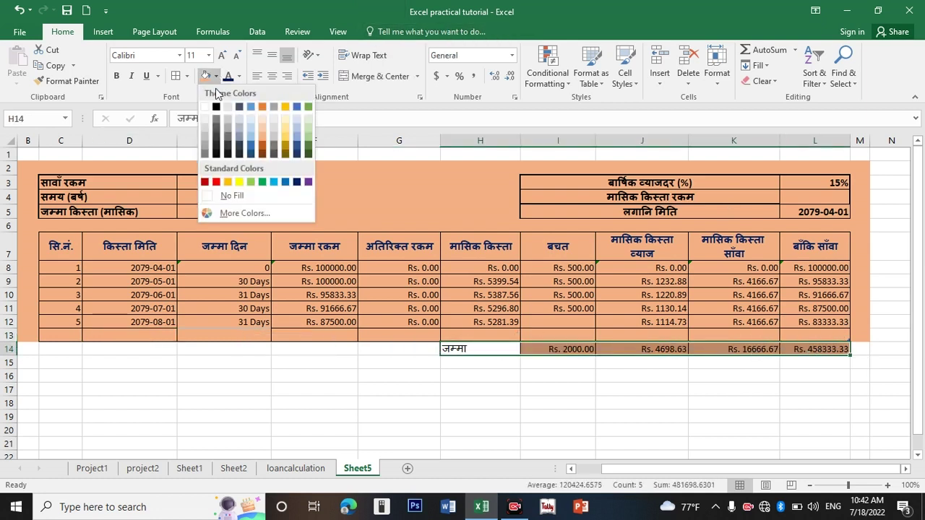
pyautogui.click(226, 182)
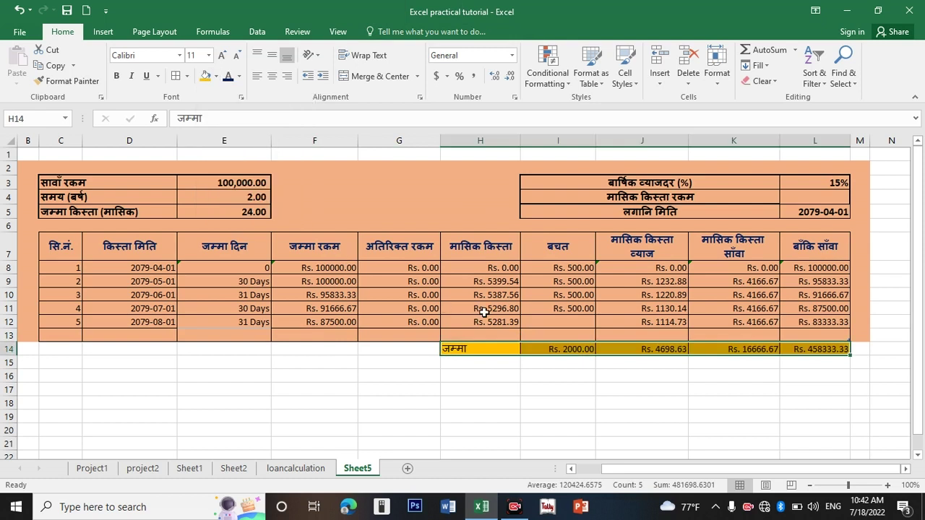
pyautogui.click(130, 336)
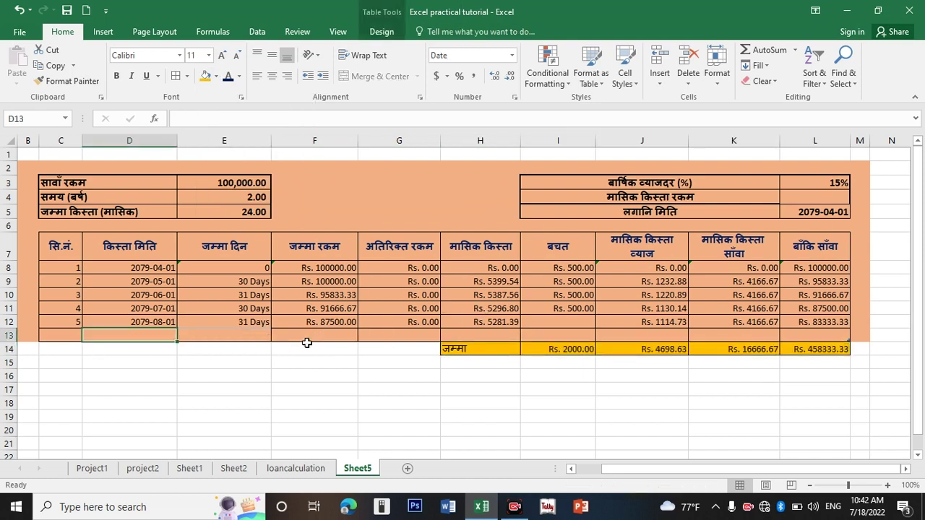
# Add installment 6 dated 2079-09-01 with its extra amount, copying the installment formula to H13.
pyautogui.write('2079-9-1')
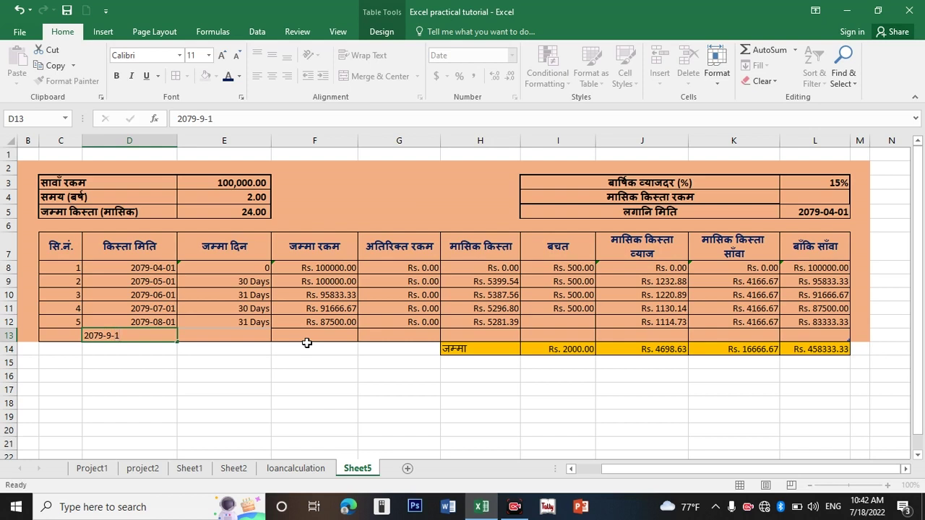
pyautogui.press('Tab')
pyautogui.press('Tab')
pyautogui.press('Tab')
pyautogui.write('5')
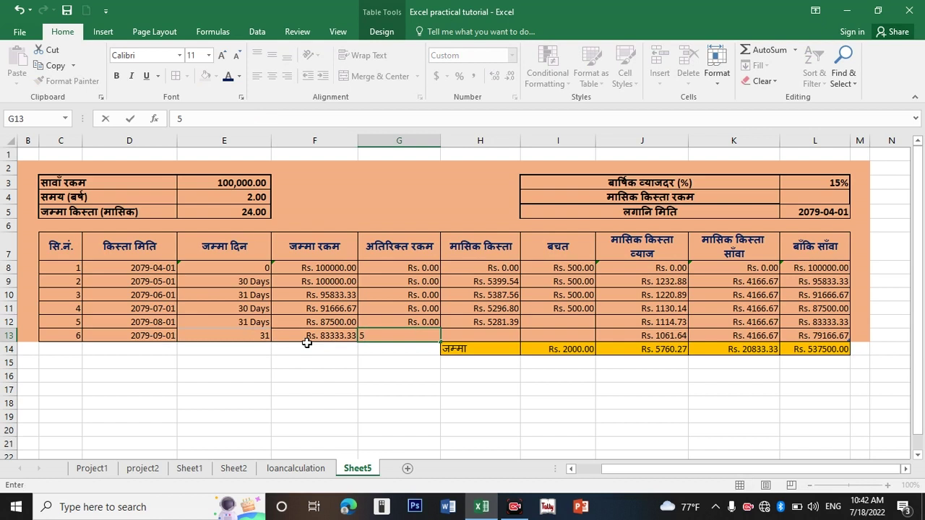
pyautogui.write('0')
pyautogui.hotkey('ctrl', 'Return')
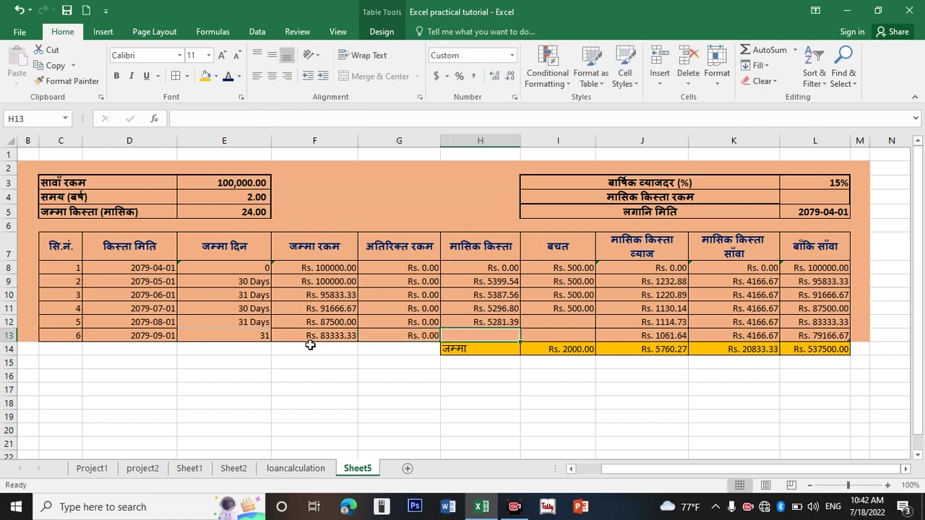
pyautogui.click(506, 321)
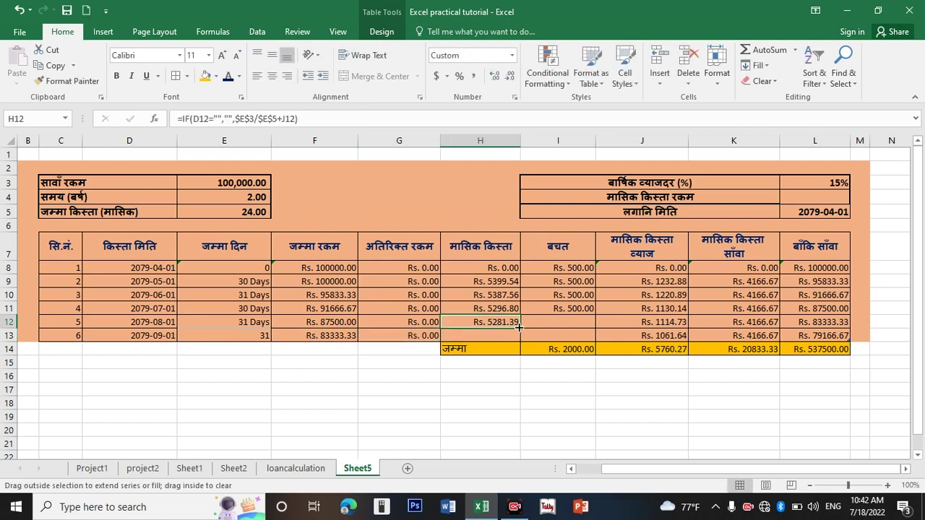
pyautogui.moveTo(518, 327); pyautogui.dragTo(518, 337)
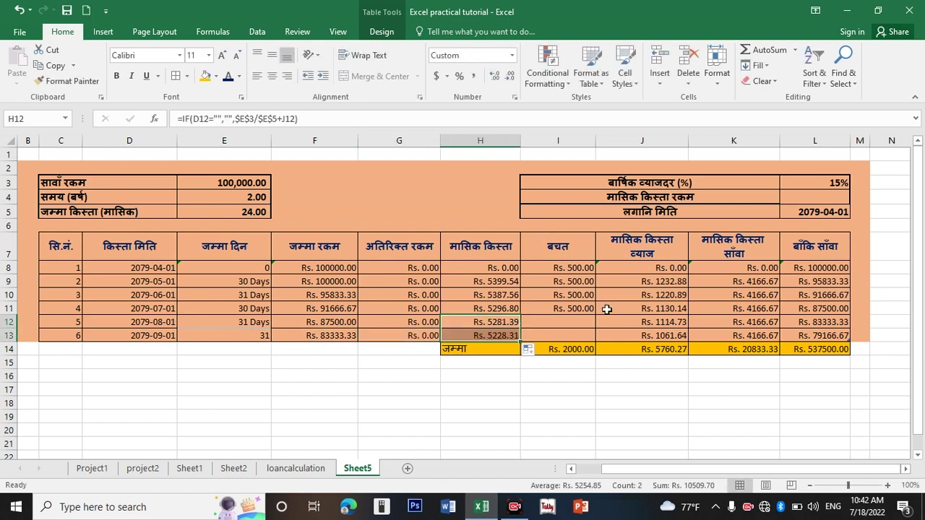
# Enter Rs. 500 savings in I12 and I13, adding a new table row.
pyautogui.click(570, 325)
pyautogui.write('500')
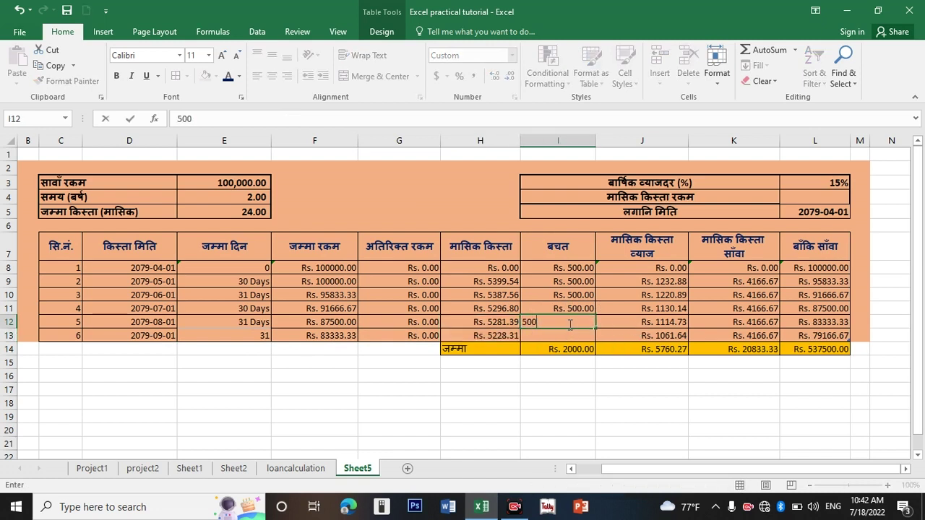
pyautogui.press('Return')
pyautogui.write('50')
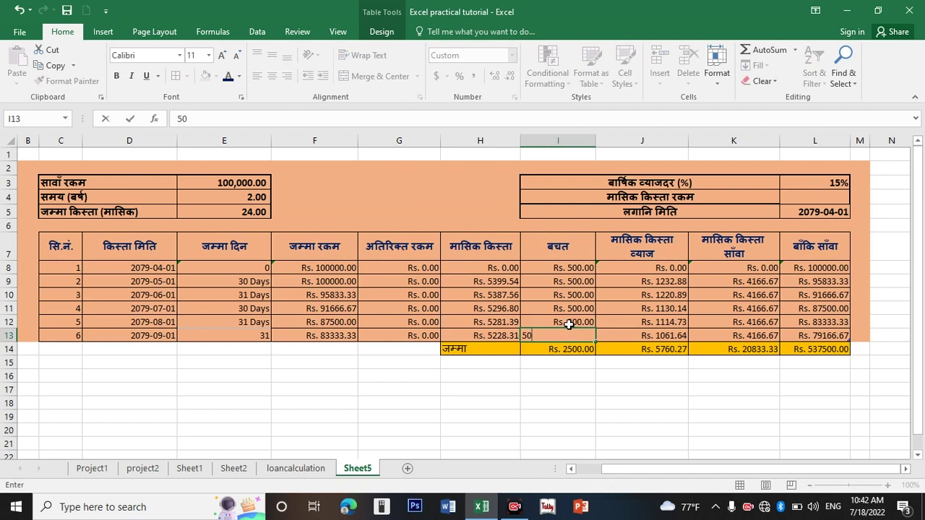
pyautogui.write('0')
pyautogui.press('Return')
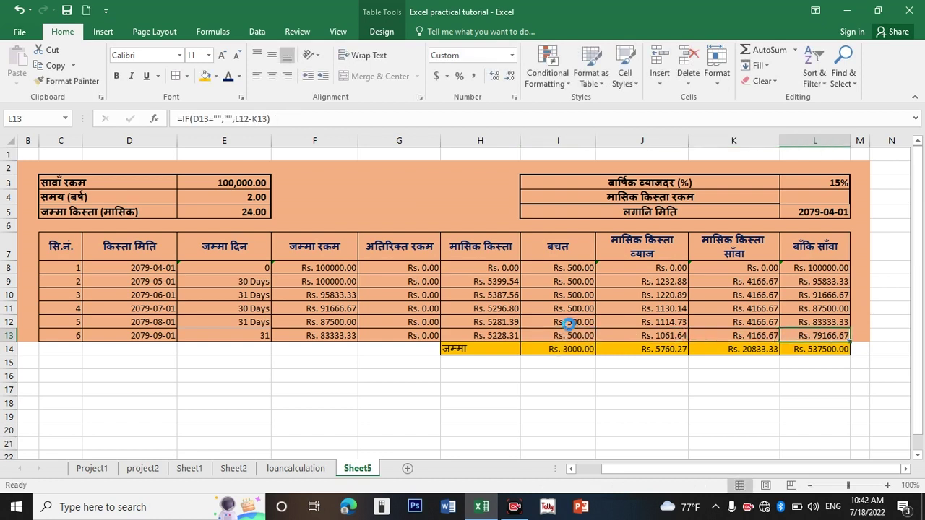
# Date installment 7 as 2079-10-01 and copy the monthly installment formula down to H14.
pyautogui.press('Tab')
pyautogui.write('207')
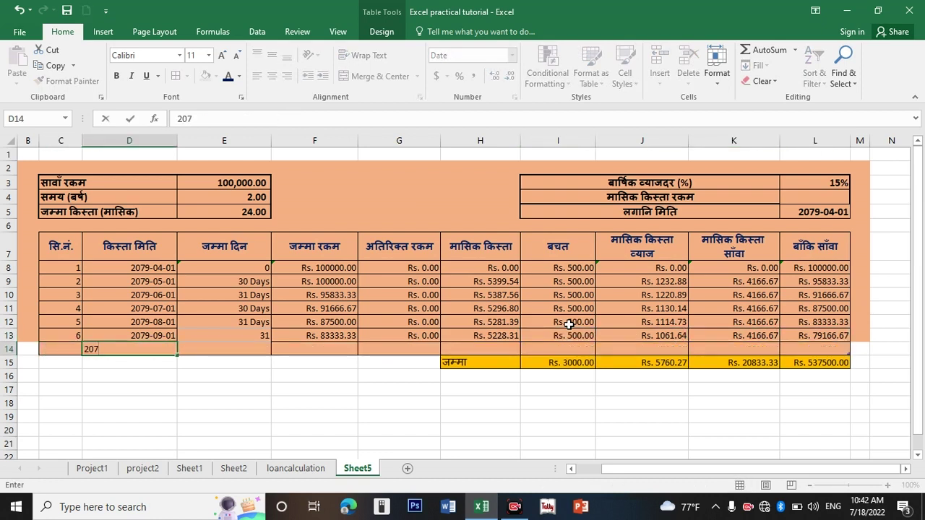
pyautogui.write('9-10-01')
pyautogui.press('Tab')
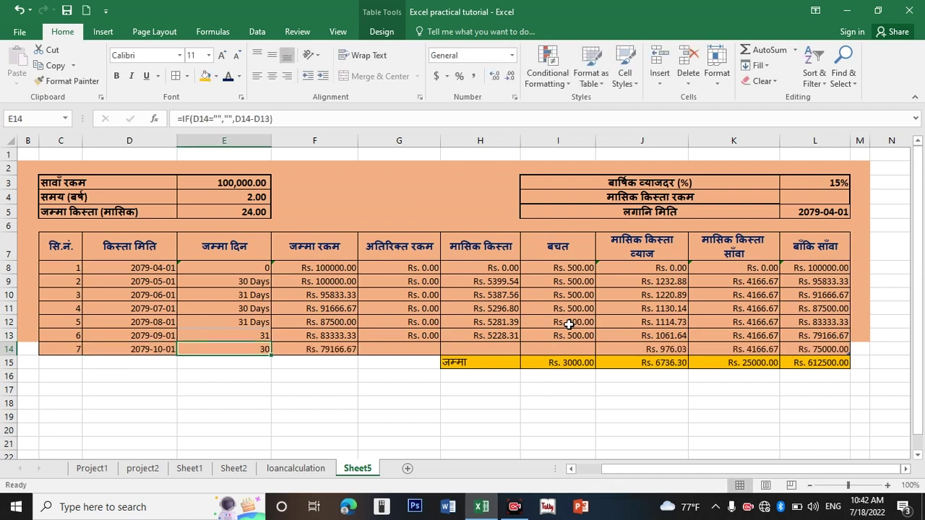
pyautogui.click(495, 334)
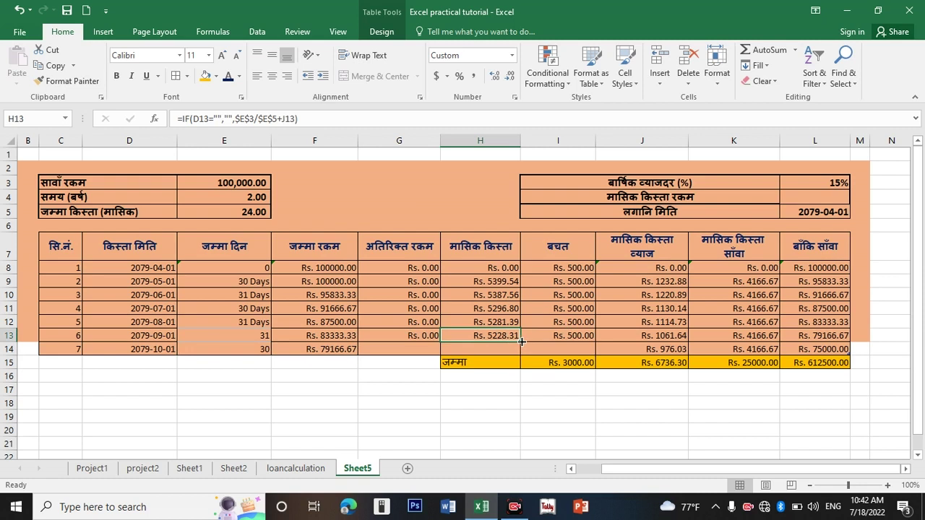
pyautogui.moveTo(521, 342); pyautogui.dragTo(521, 353)
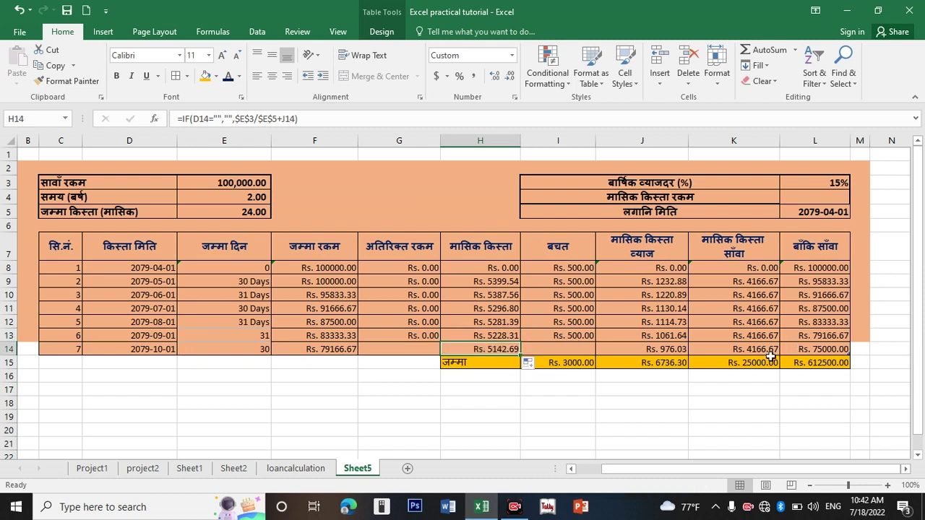